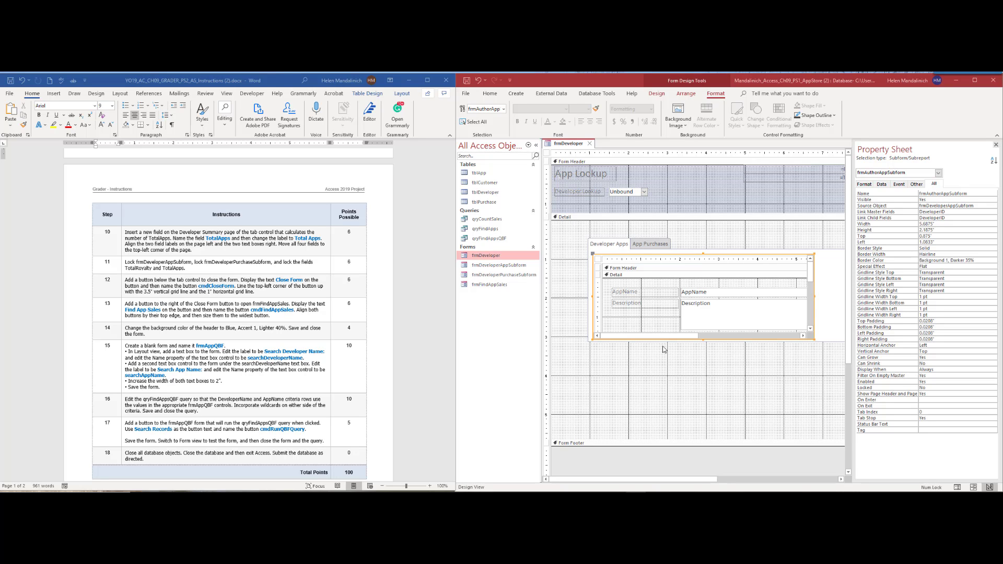
Open the subform from the App Purchases page in a new window and extend its Form Footer down to the 1-inch mark.
scroll(110, 257, "up", 1)
scroll(109, 257, "up", 3)
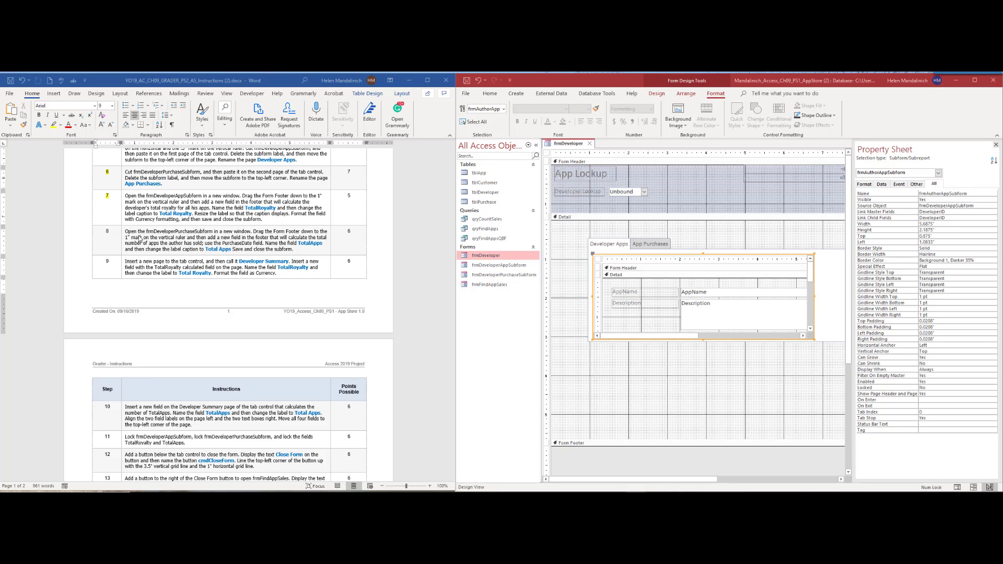
left_click(656, 243)
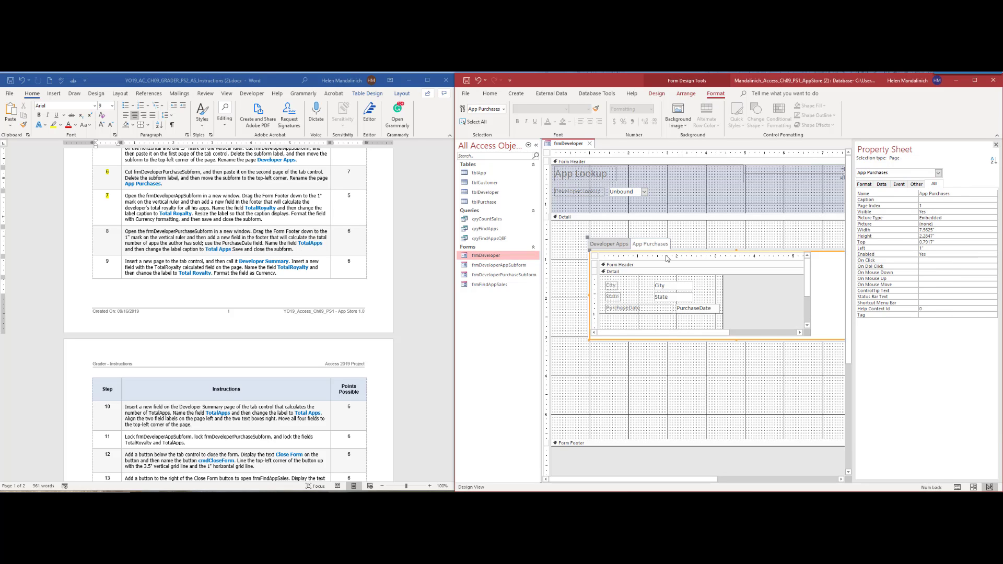
right_click(709, 251)
left_click(672, 363)
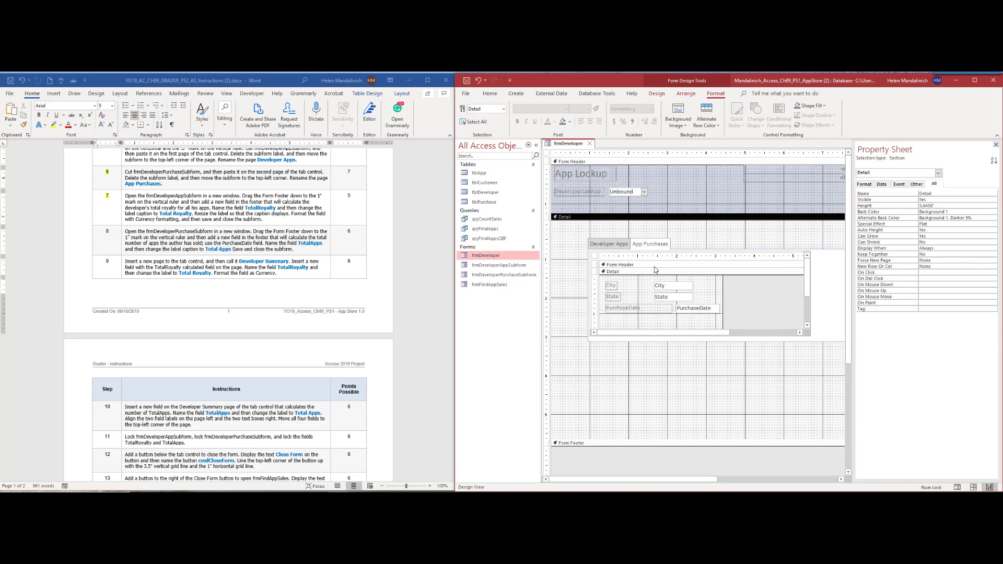
left_click(668, 255)
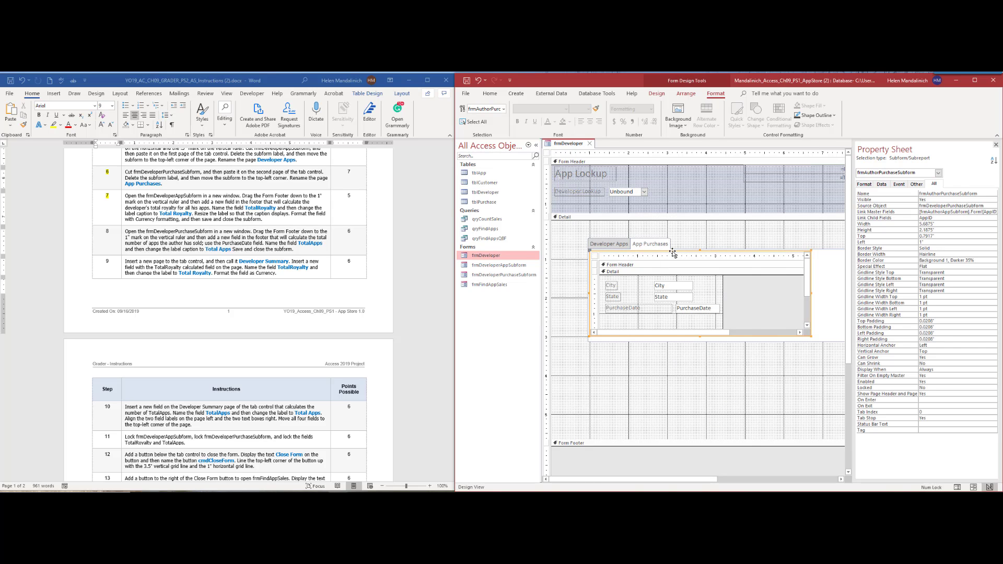
right_click(673, 252)
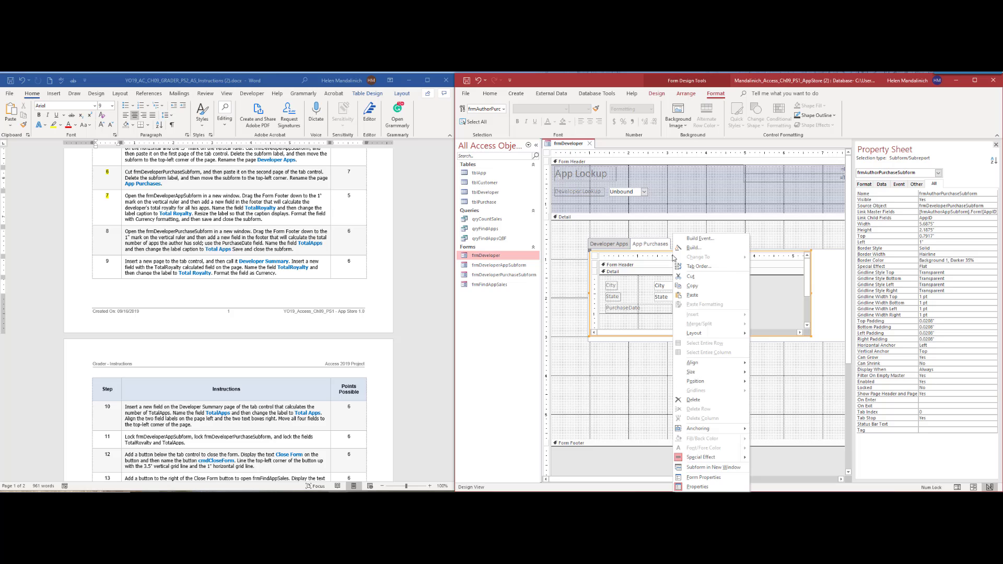
left_click(710, 468)
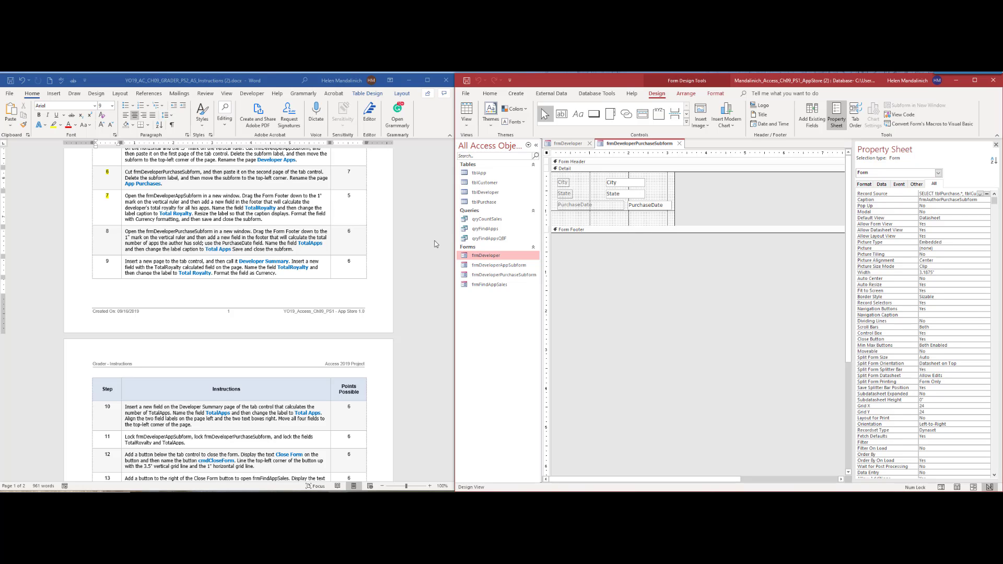
left_click_drag(606, 233, 607, 273)
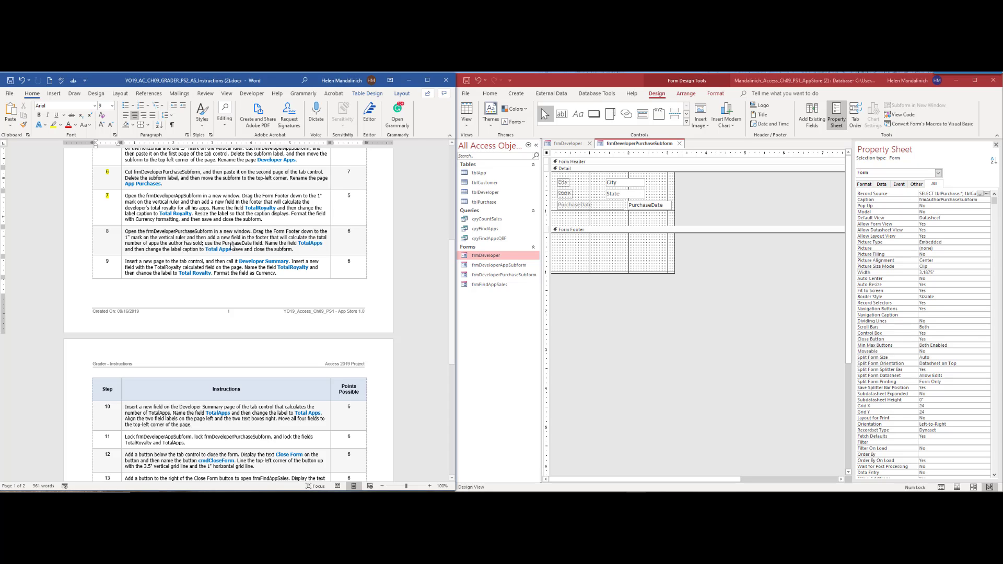
Switch to the Word instructions and highlight the PurchaseDate field name in step 8 in yellow.
left_click_drag(223, 243, 253, 244)
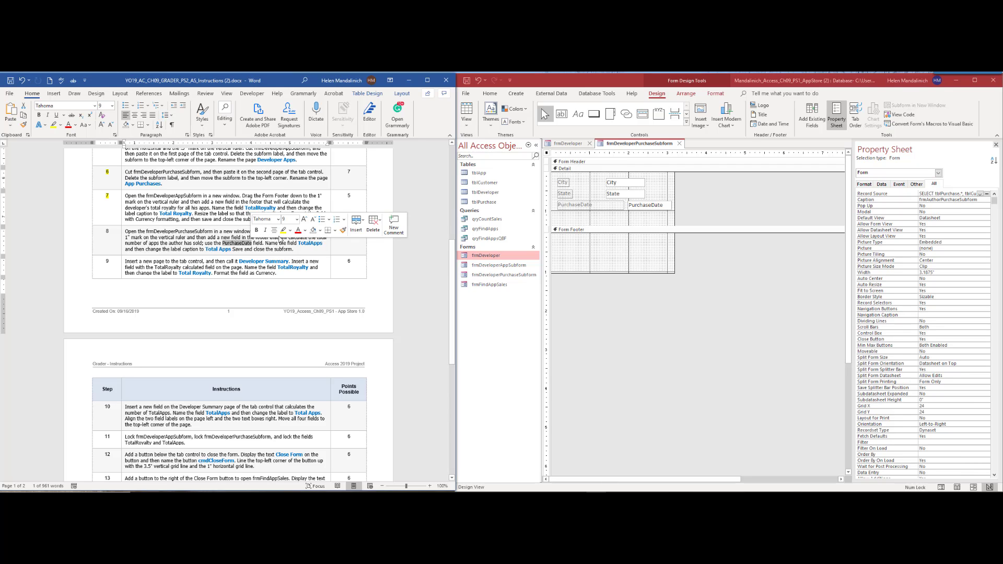
left_click(284, 230)
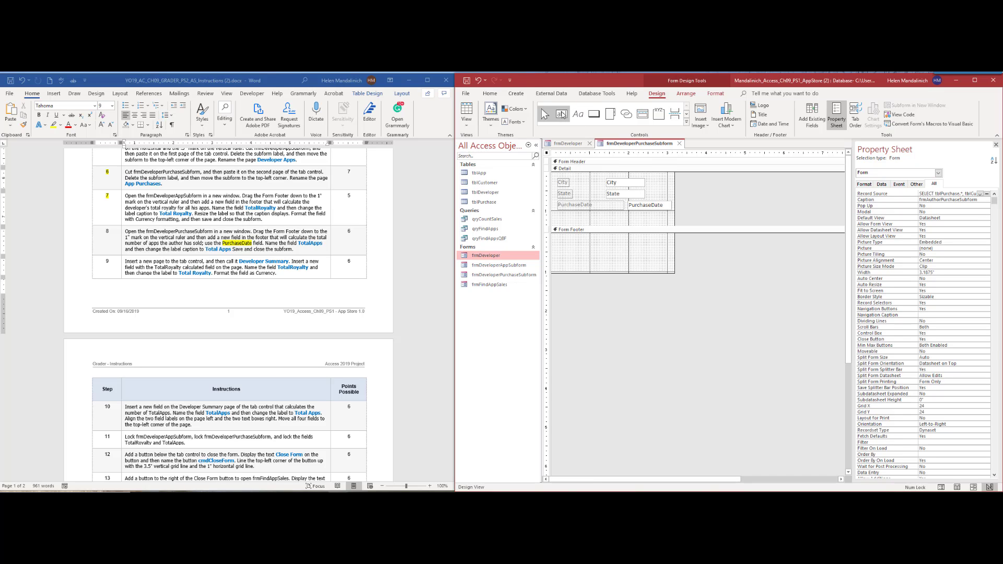
Switch to Access and add a text box in the Form Footer with the control source =Count([PurchaseDate]).
left_click(564, 116)
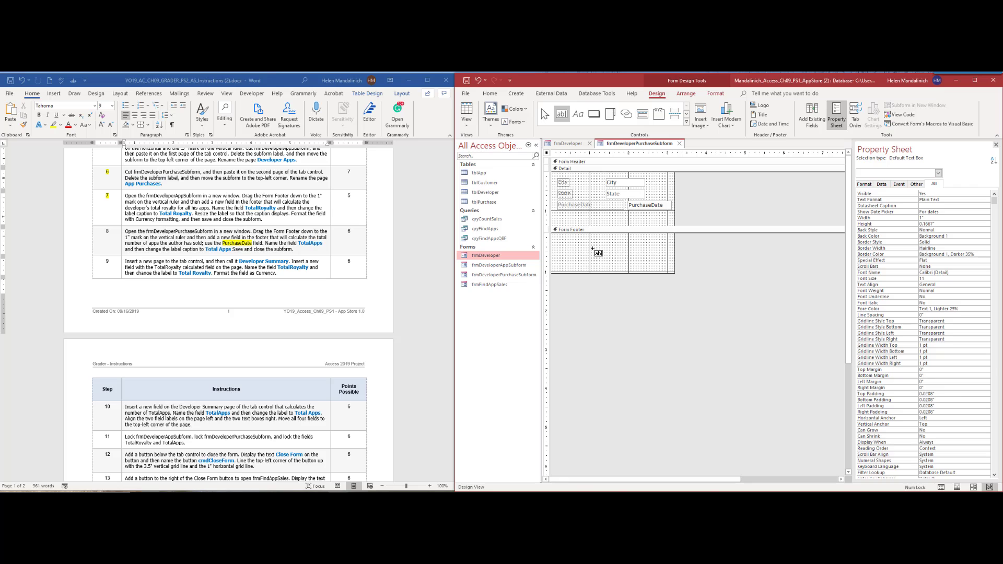
left_click(592, 248)
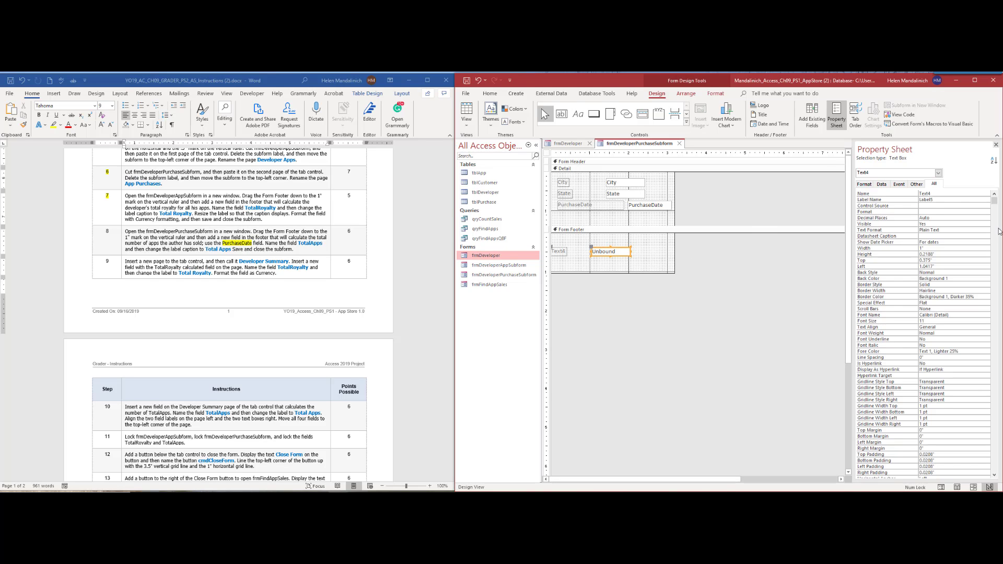
left_click(881, 184)
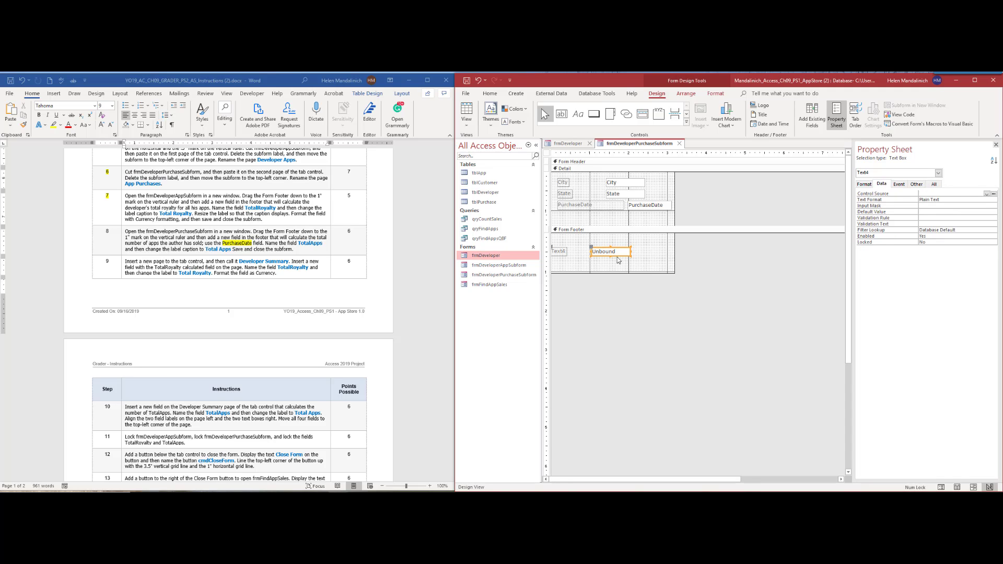
left_click(933, 194)
key("shift+F2")
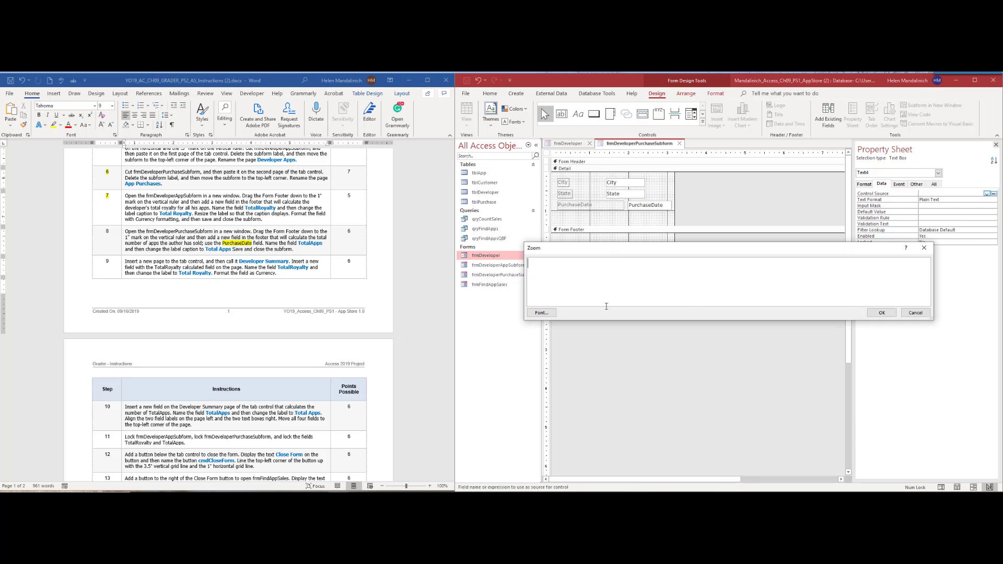
type("=count([PurchaseDate")
left_click(883, 312)
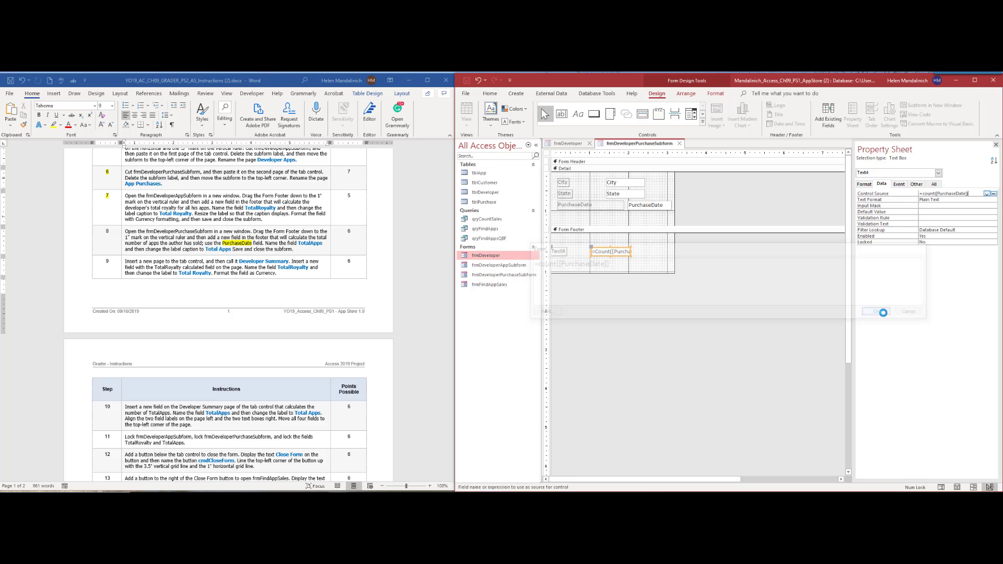
Name the footer text box TotalApps and set its label's caption to Total Apps.
left_click(934, 185)
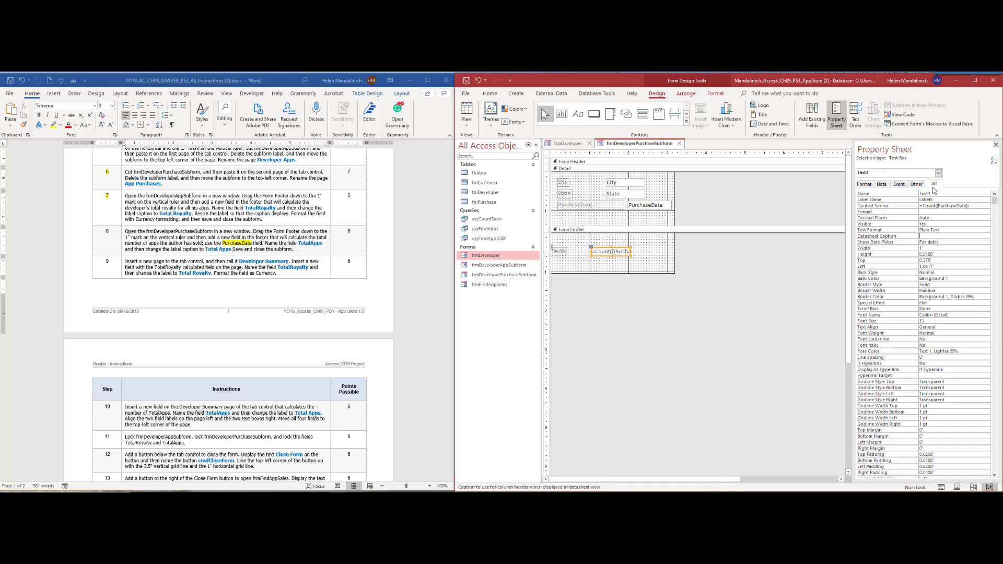
double_click(950, 194)
type("TotalApps")
left_click(560, 252)
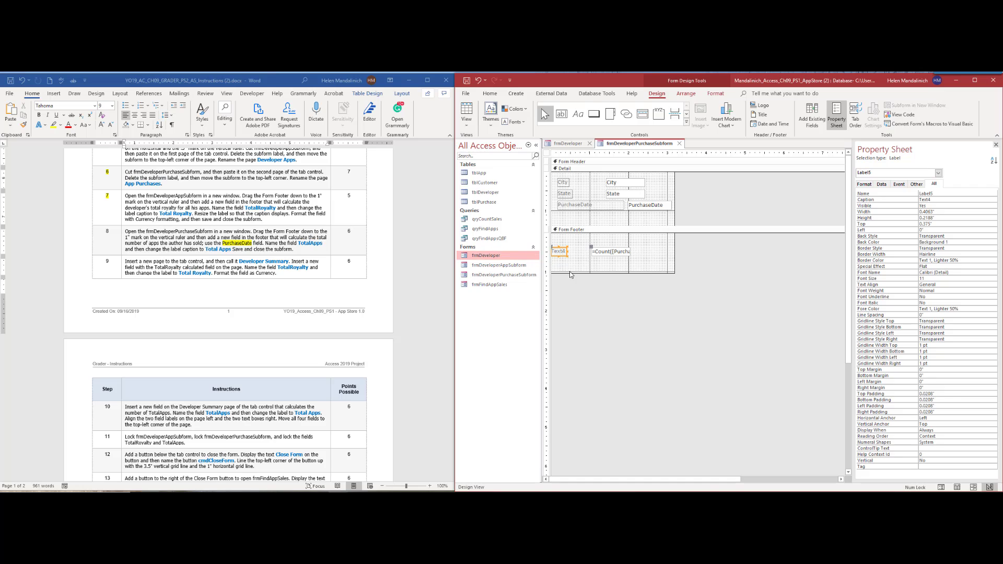
double_click(935, 200)
type("Total Apps")
left_click(946, 261)
Save frmDeveloperPurchaseSubform, hide the Property Sheet and close the subform.
left_click(466, 81)
left_click(996, 146)
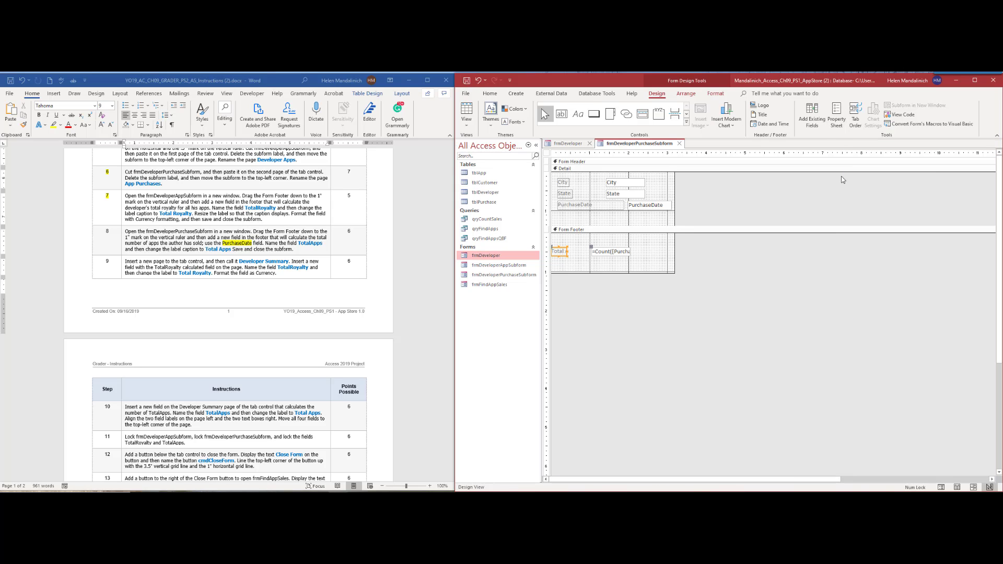
left_click(679, 143)
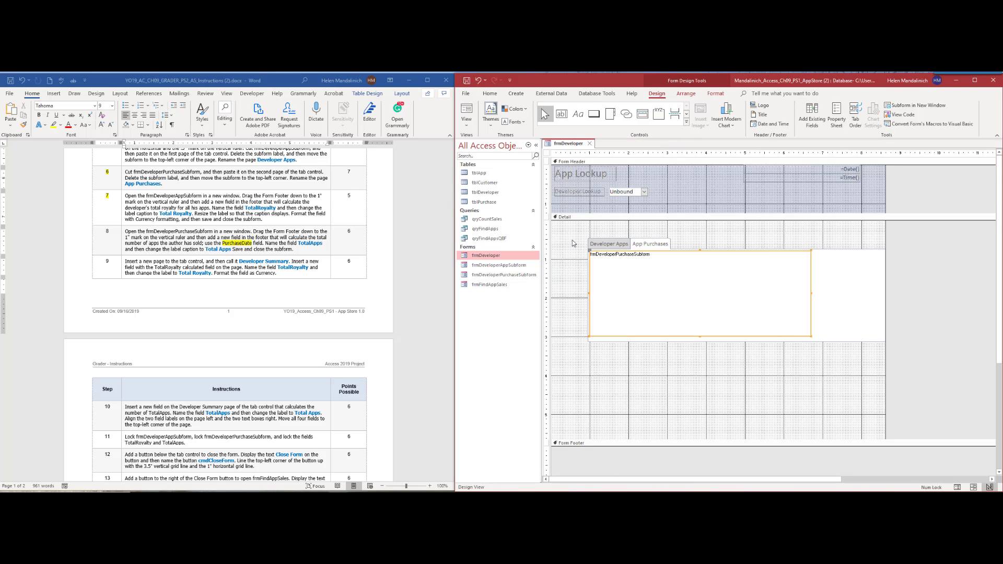
Switch frmDeveloper to Layout View and back to Design View to reload the embedded subforms.
left_click(614, 243)
left_click(657, 246)
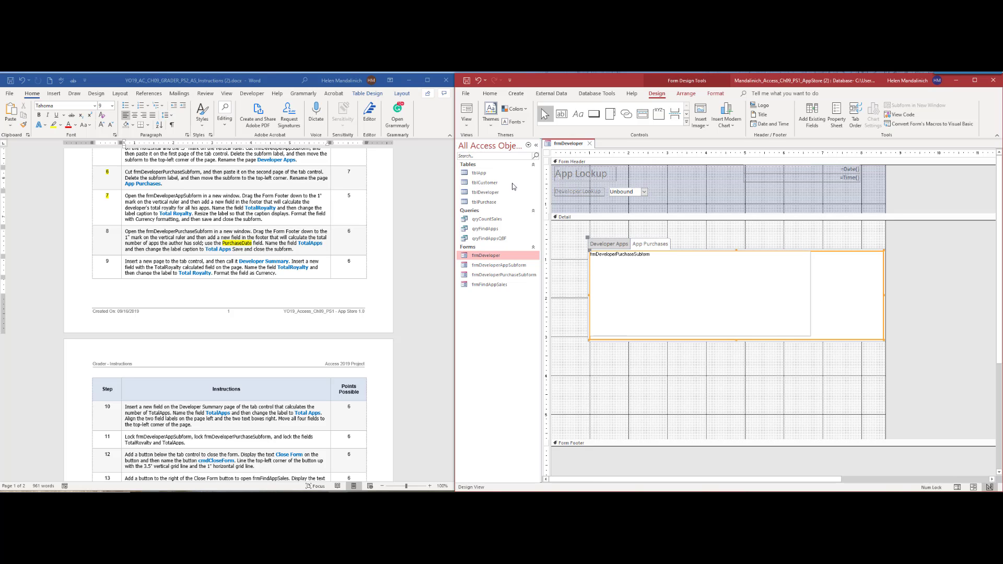
left_click(466, 130)
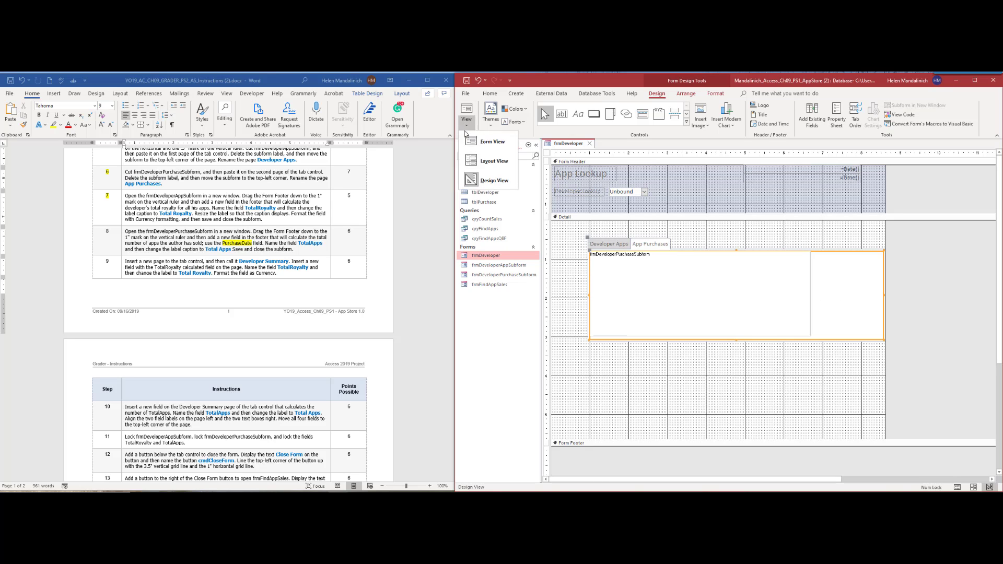
left_click(491, 161)
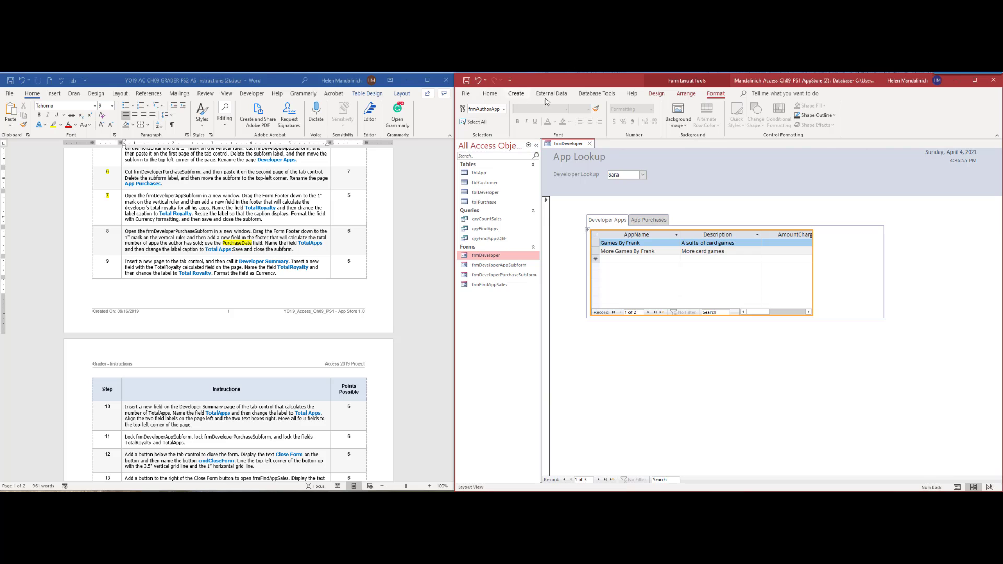
left_click(656, 94)
left_click(466, 115)
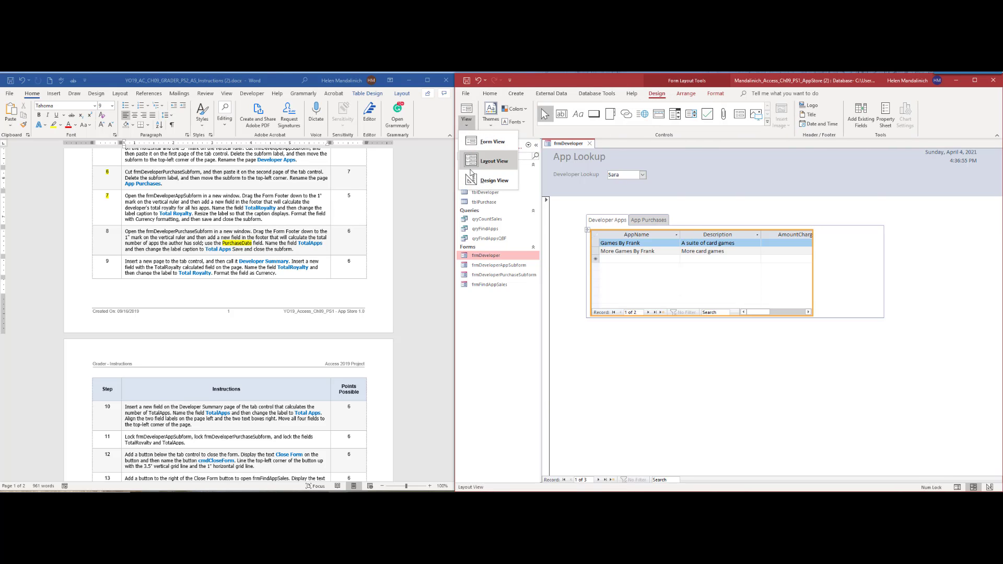
left_click(478, 180)
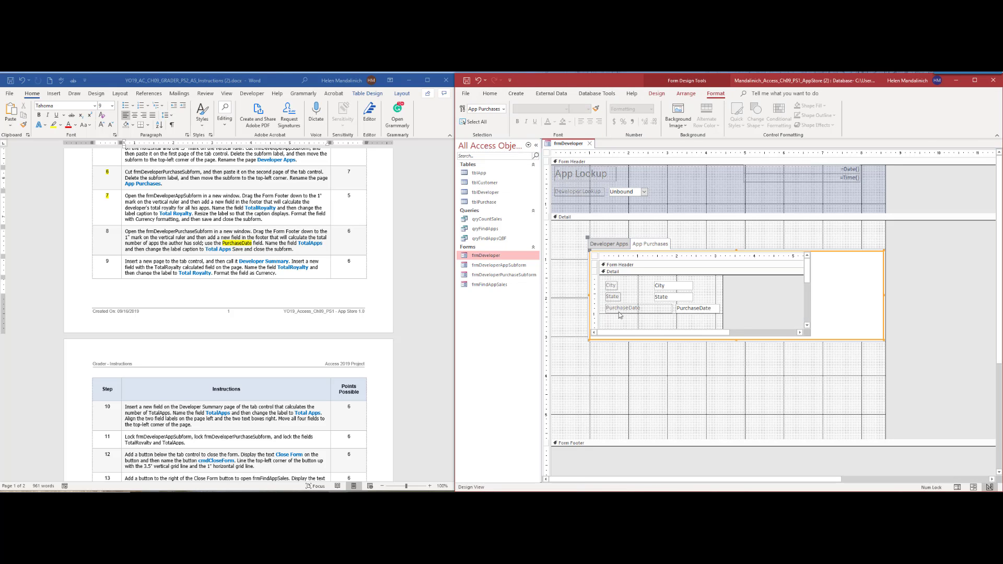
Mark step 8 as done in the Word instructions by highlighting its number in yellow.
double_click(108, 231)
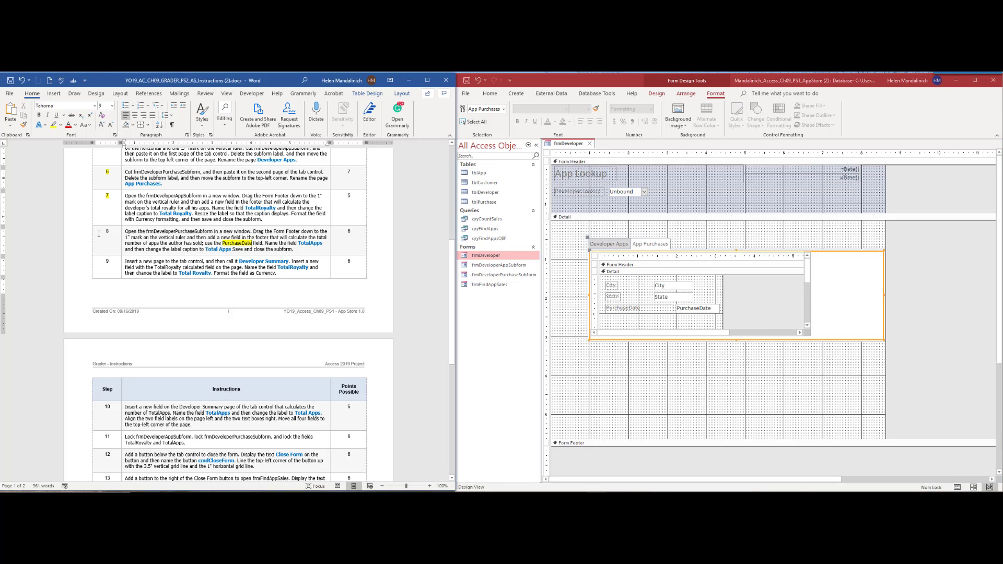
scroll(152, 214, "down", 3)
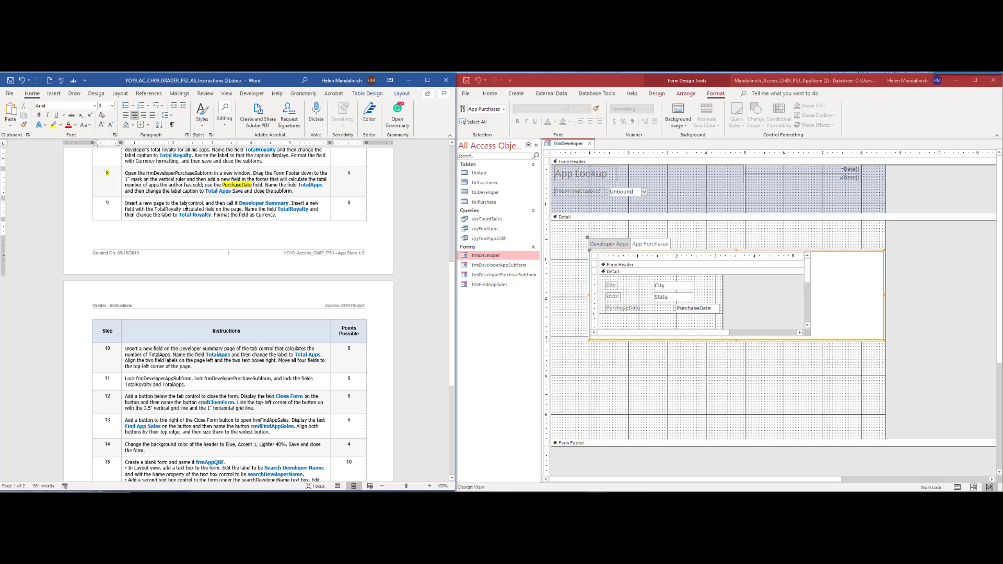
Switch to Access and insert a new page into frmDeveloper's tab control after App Purchases.
left_click(671, 248)
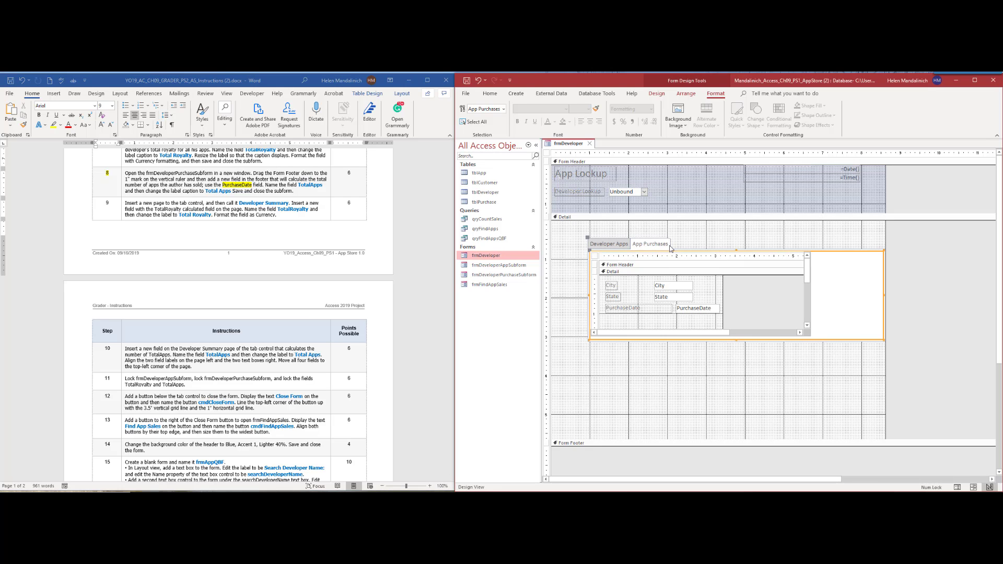
left_click(628, 243)
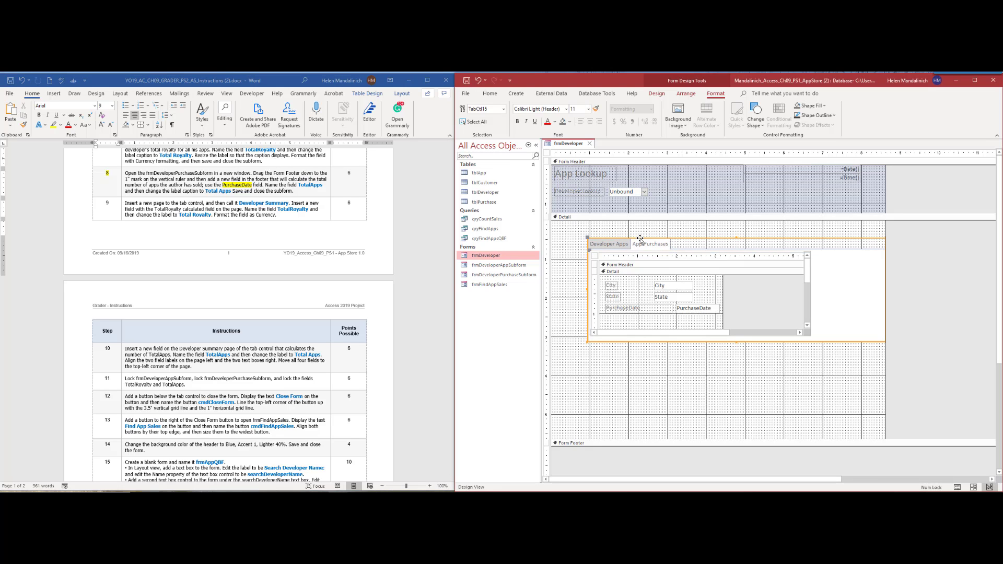
right_click(665, 245)
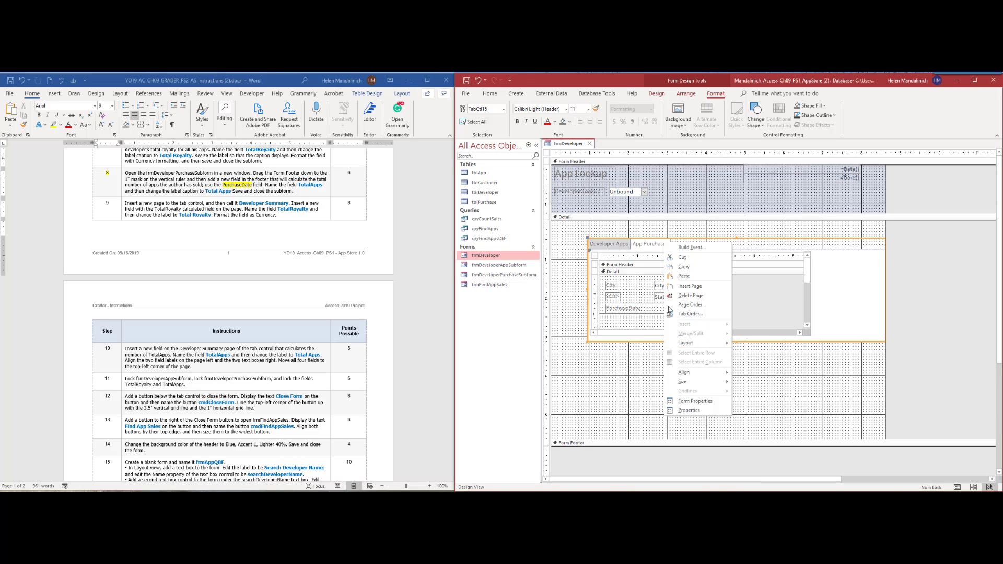
left_click(698, 286)
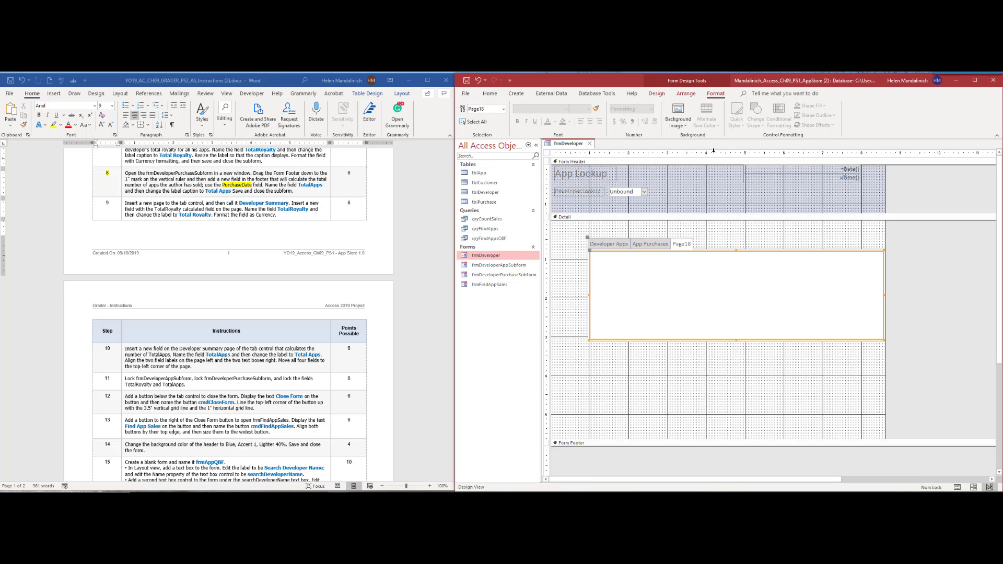
Show the Property Sheet and name the new tab page Developer Summary.
left_click(661, 96)
left_click(836, 120)
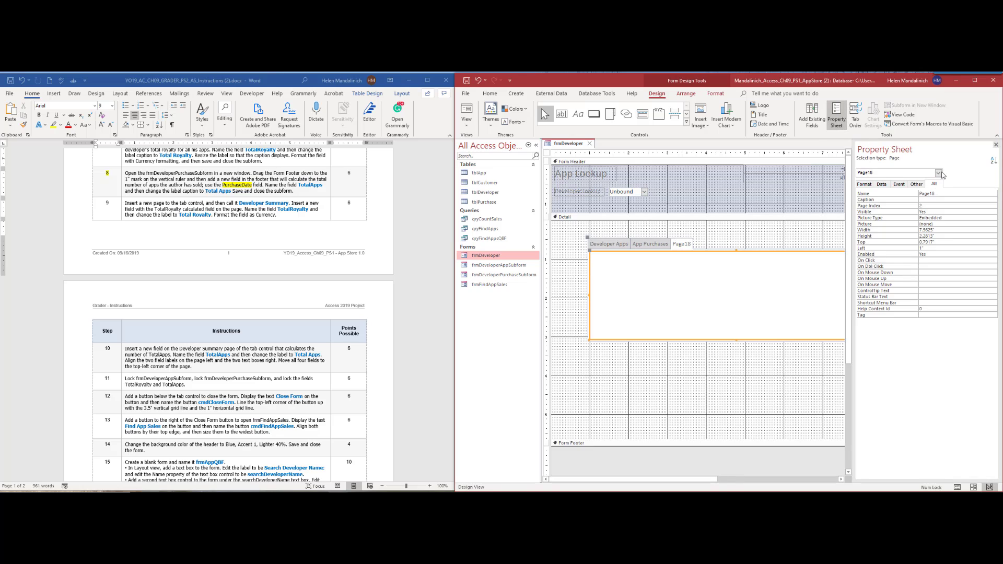
left_click(947, 201)
left_click(947, 194)
left_click(954, 199)
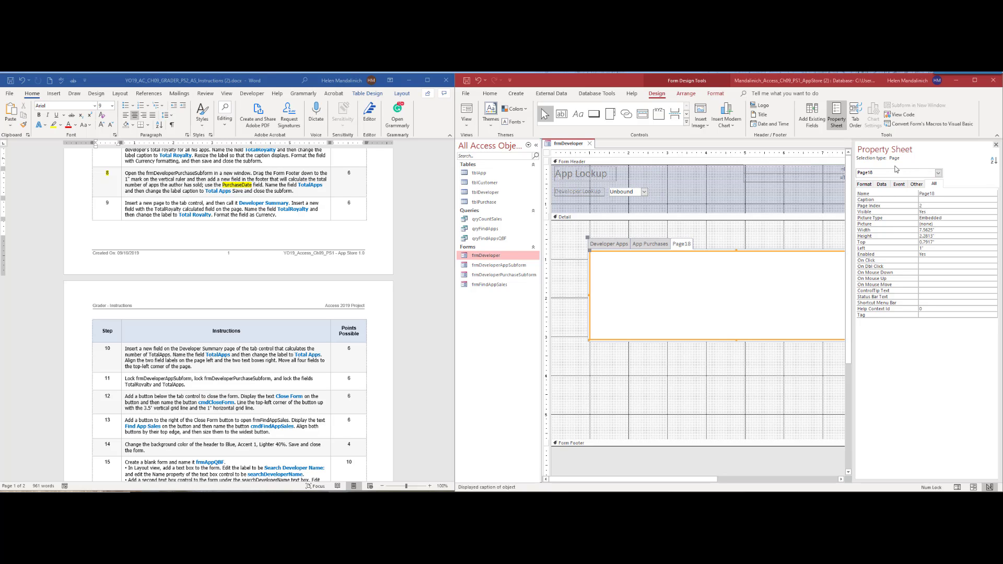
double_click(953, 193)
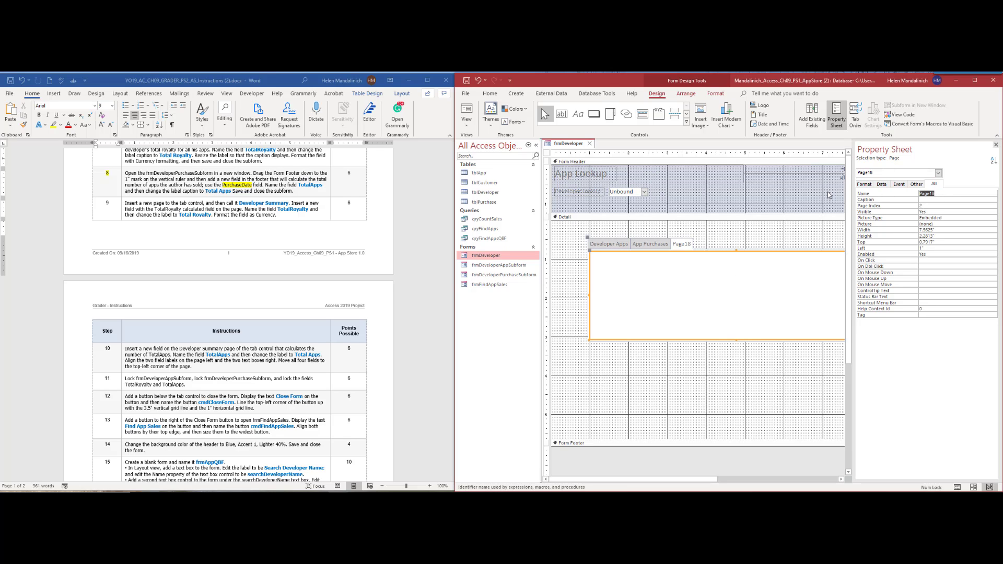
type("Developer Summary")
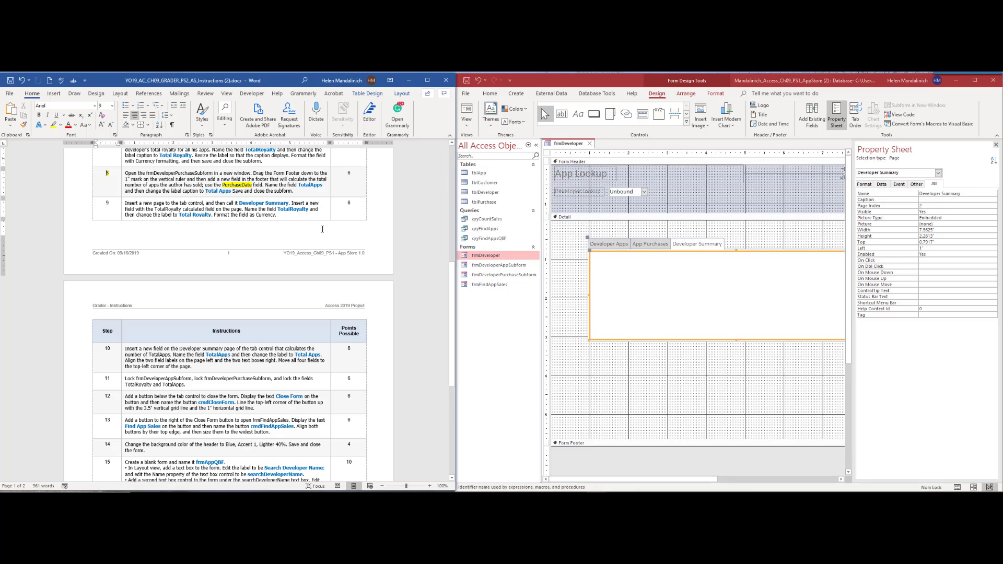
left_click(582, 285)
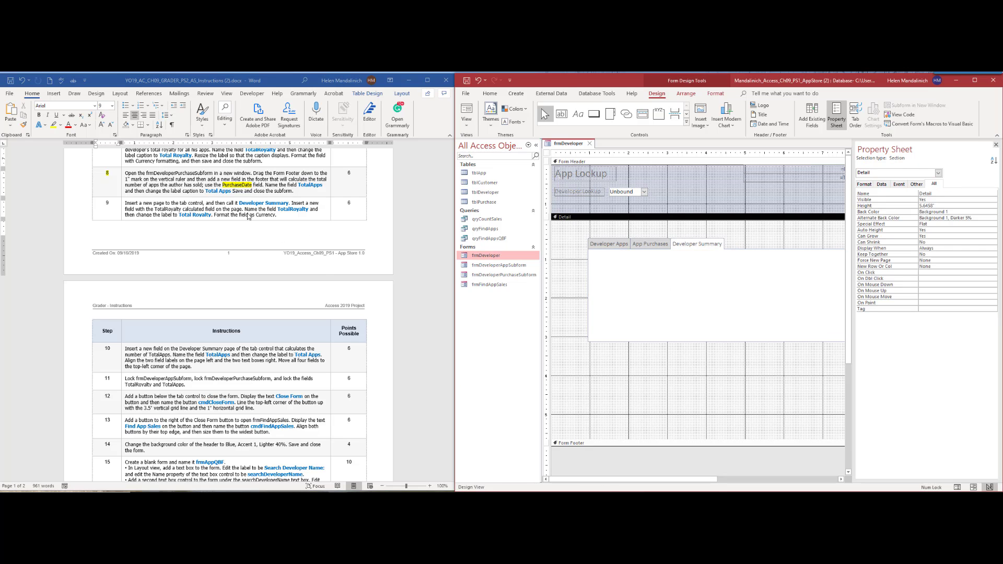
left_click(693, 254)
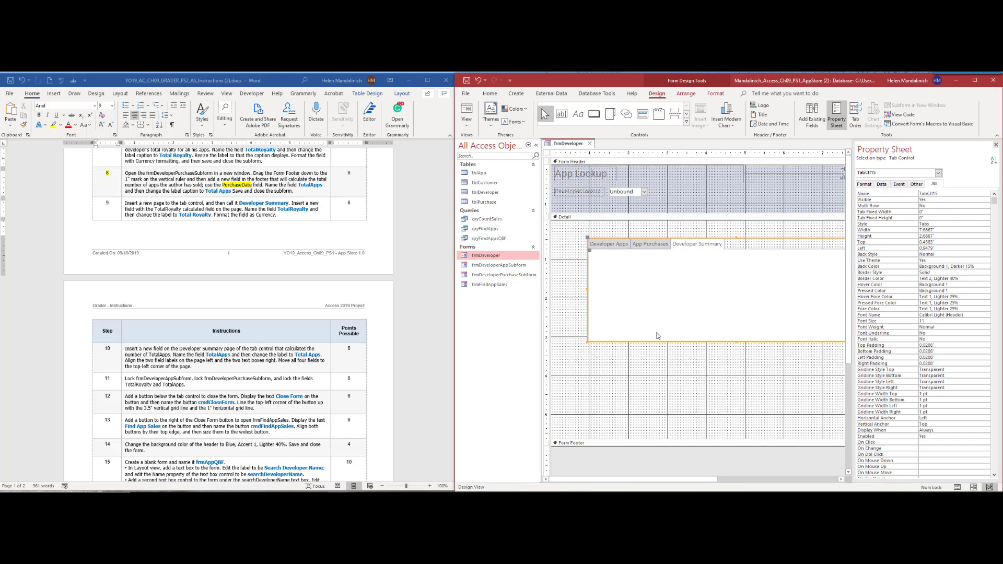
Add an unbound text box near the upper-left of the Developer Summary page in the tab control.
left_click_drag(585, 235, 684, 305)
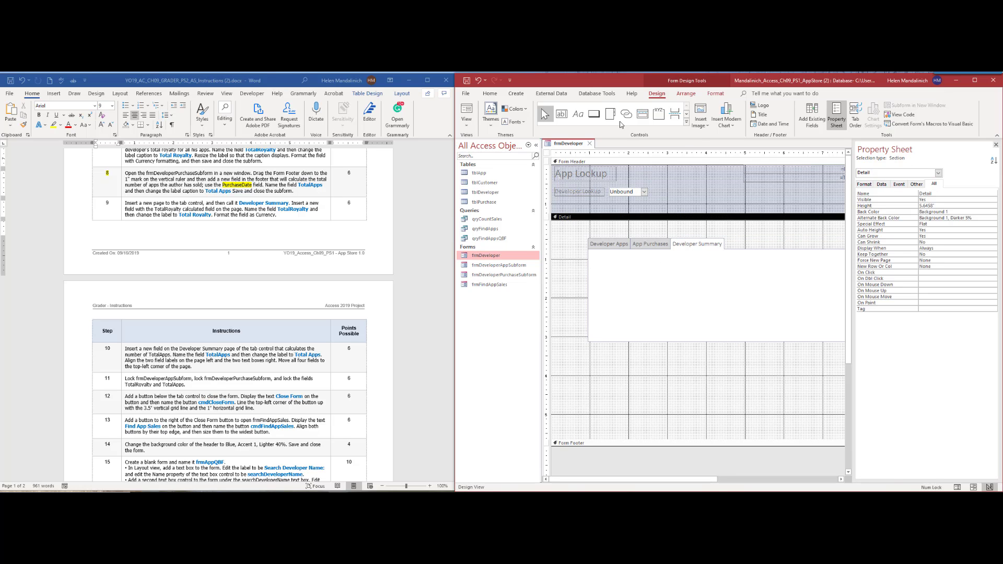
left_click(562, 114)
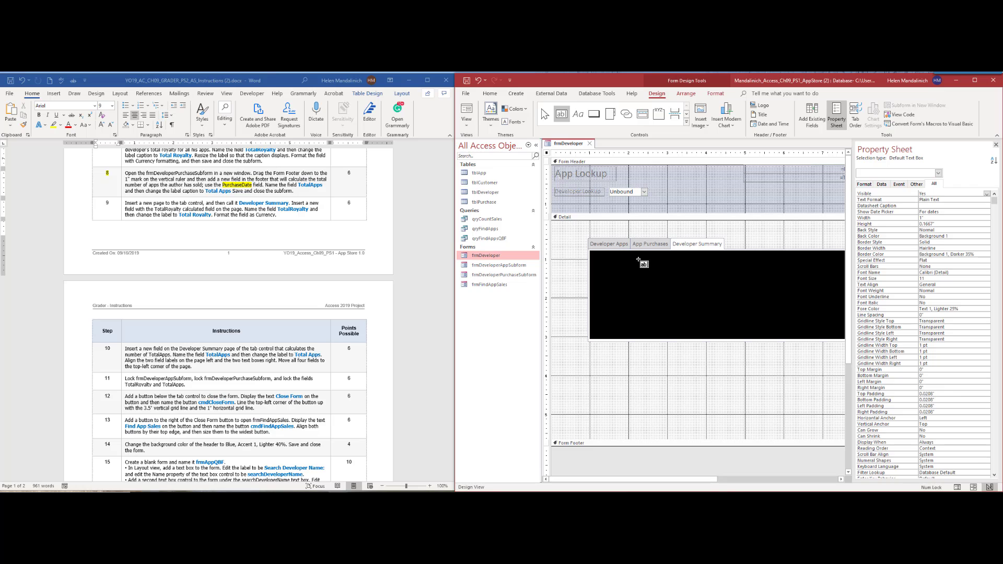
left_click(643, 262)
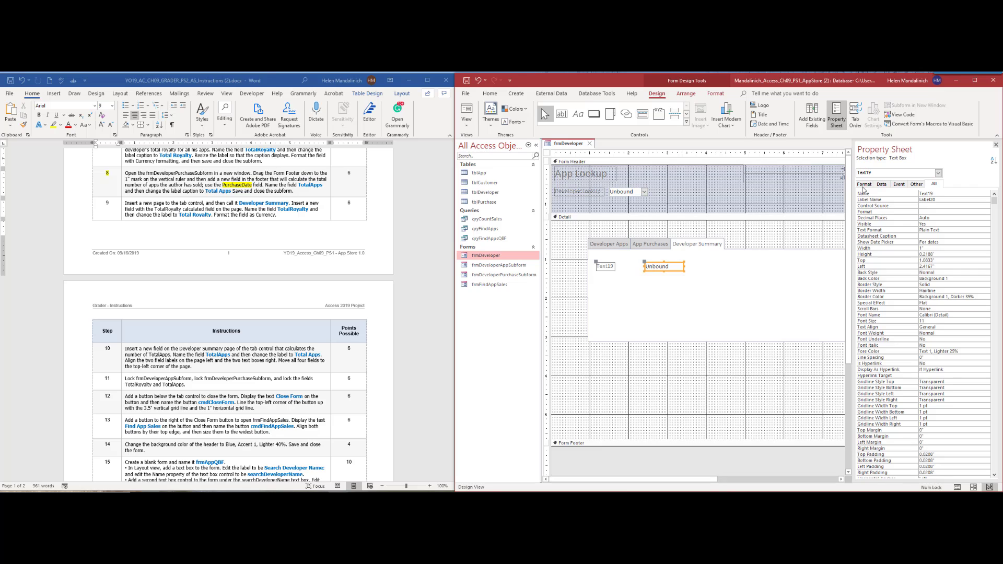
left_click(925, 204)
right_click(928, 207)
left_click(938, 223)
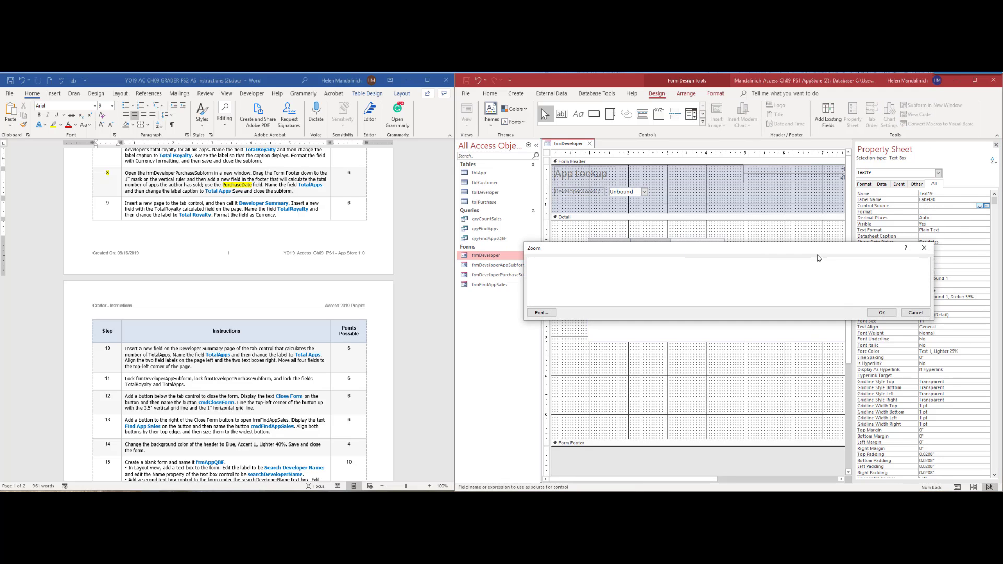
left_click(916, 313)
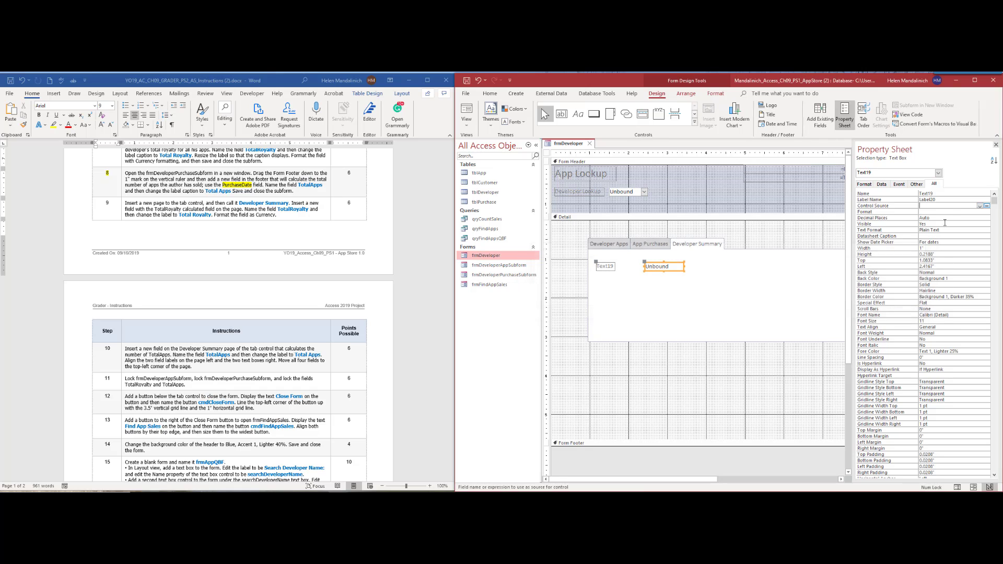
Use the Expression Builder to set the new text box's control source to TotalRoyalty from frmDeveloperAppSubform.
left_click(986, 206)
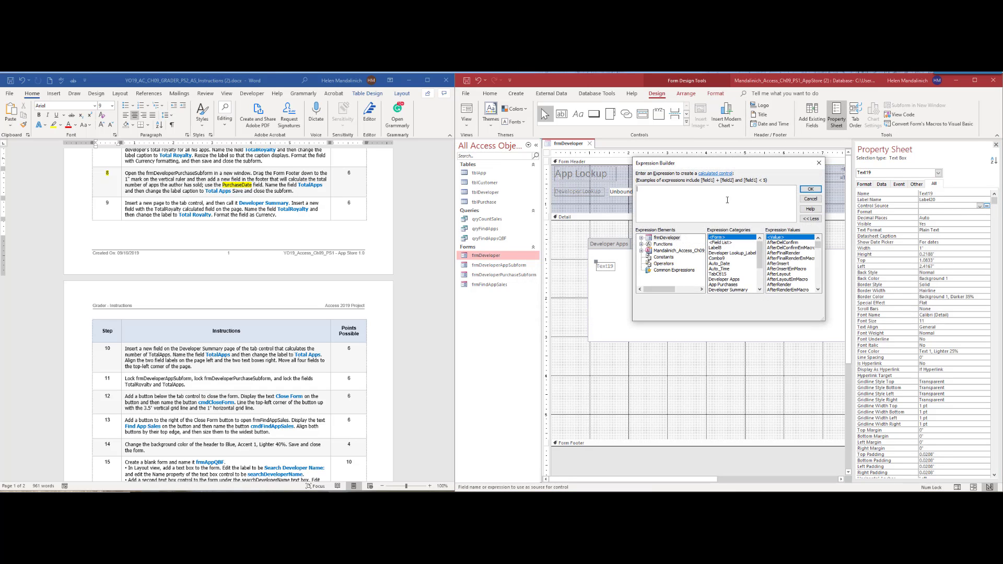
left_click_drag(722, 163, 846, 249)
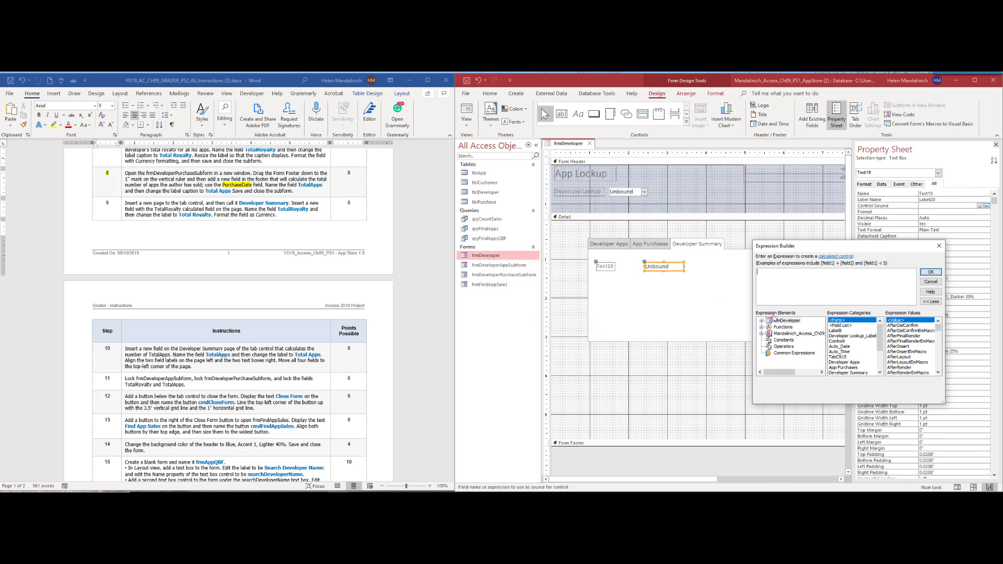
left_click(762, 322)
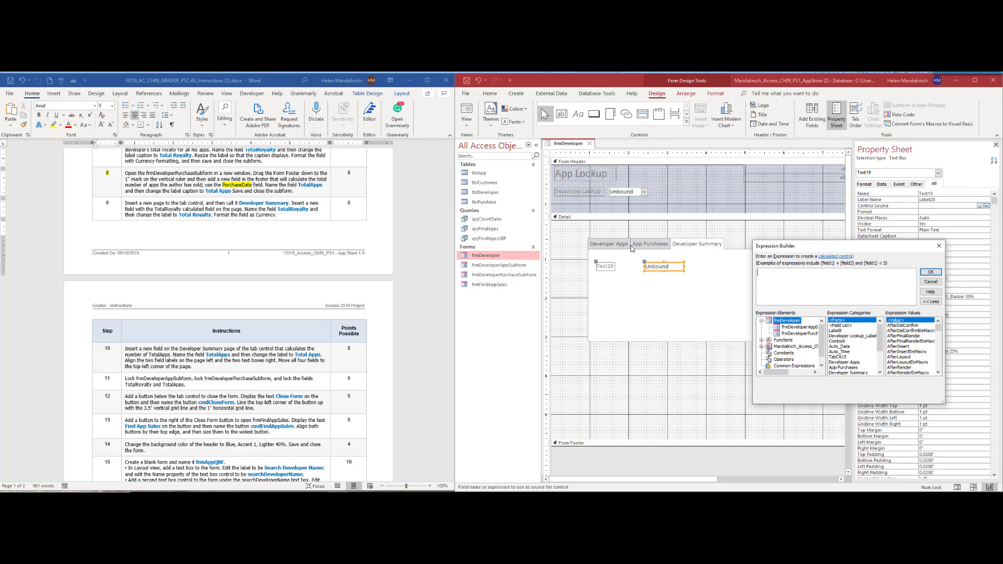
left_click(795, 327)
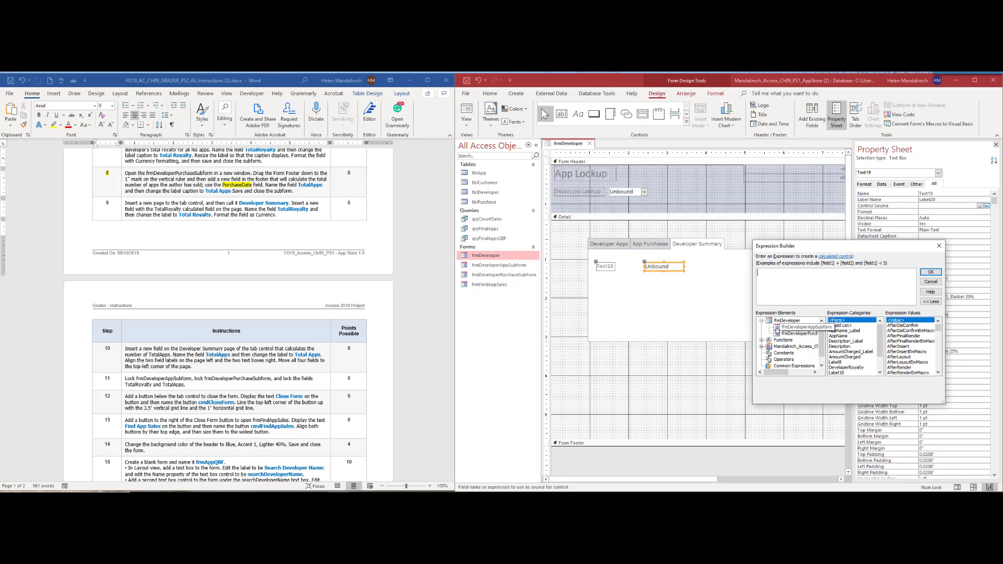
scroll(880, 339, "down", 2)
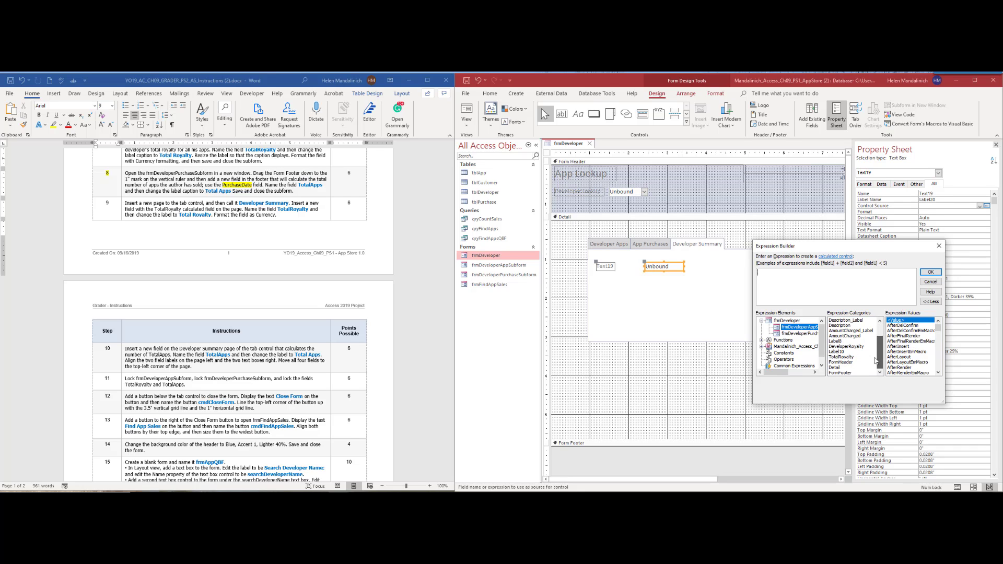
left_click(846, 359)
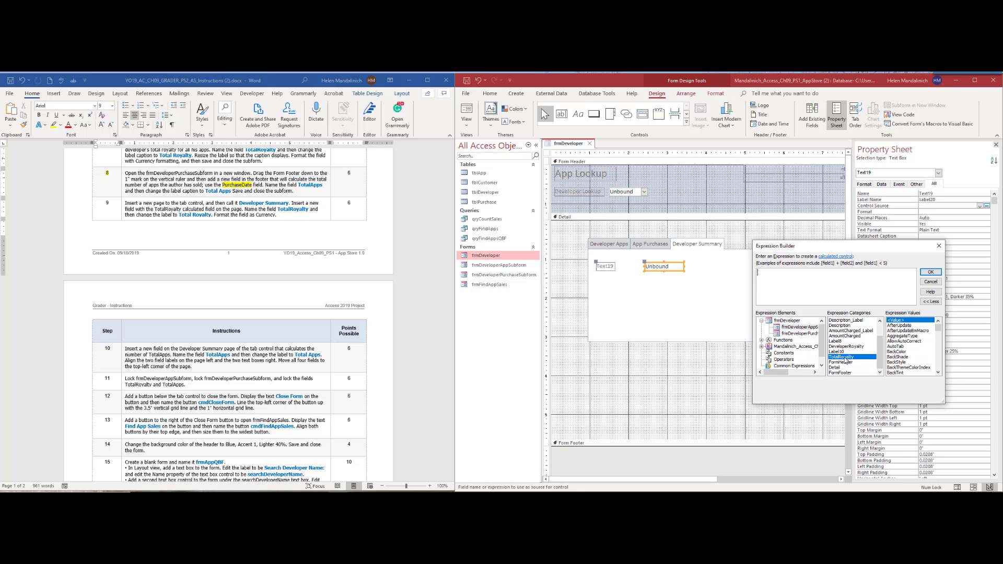
double_click(845, 359)
left_click(930, 273)
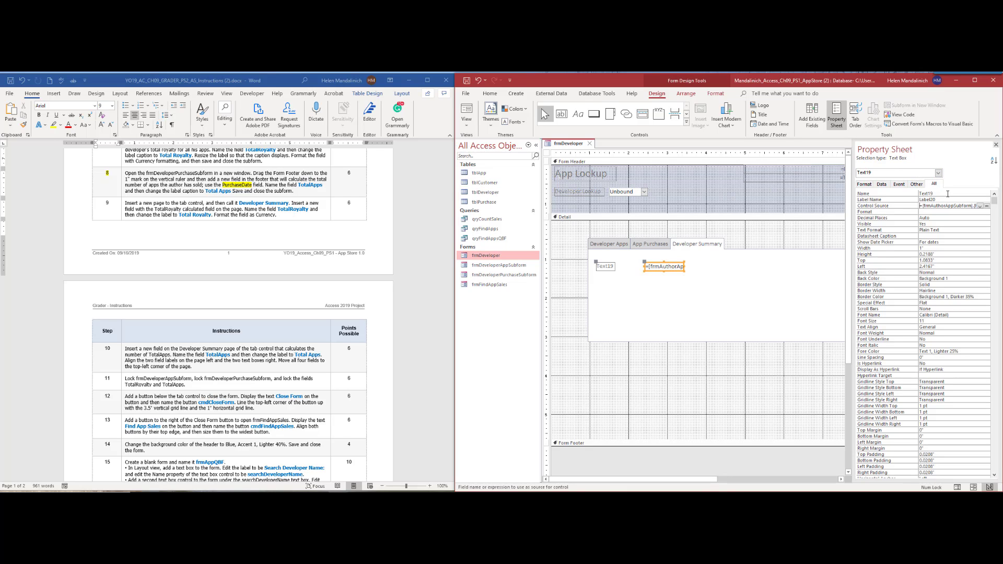
Name the text box TotalRoyalty and set its label's caption to Total Royalty.
left_click_drag(947, 194, 918, 194)
type("TotalRoyalty")
left_click(604, 267)
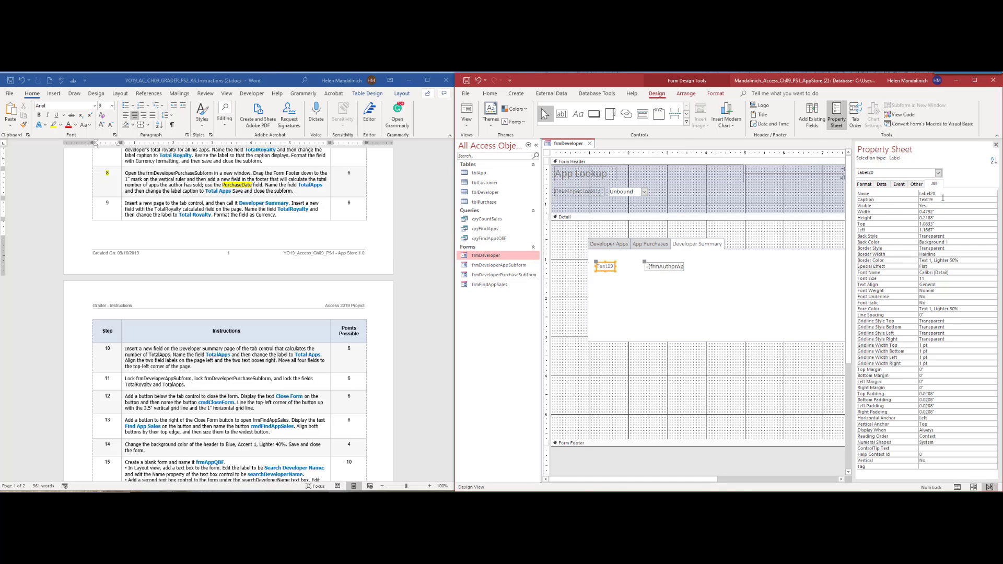
left_click(878, 200)
type("Total Royalty")
Widen the Total Royalty label to 1.125" and format the TotalRoyalty text box as Currency.
left_click(607, 268)
left_click_drag(615, 267, 641, 267)
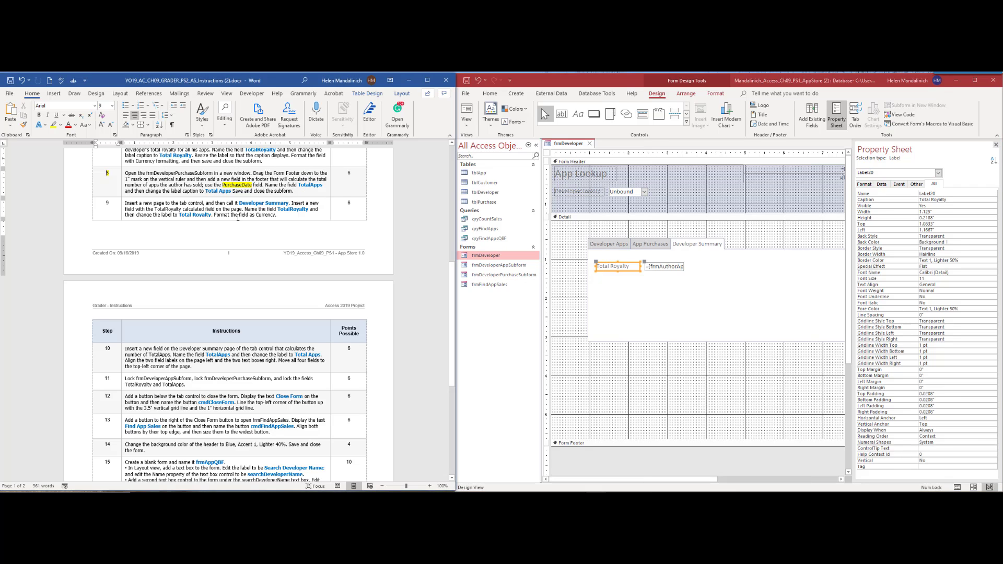
left_click(664, 266)
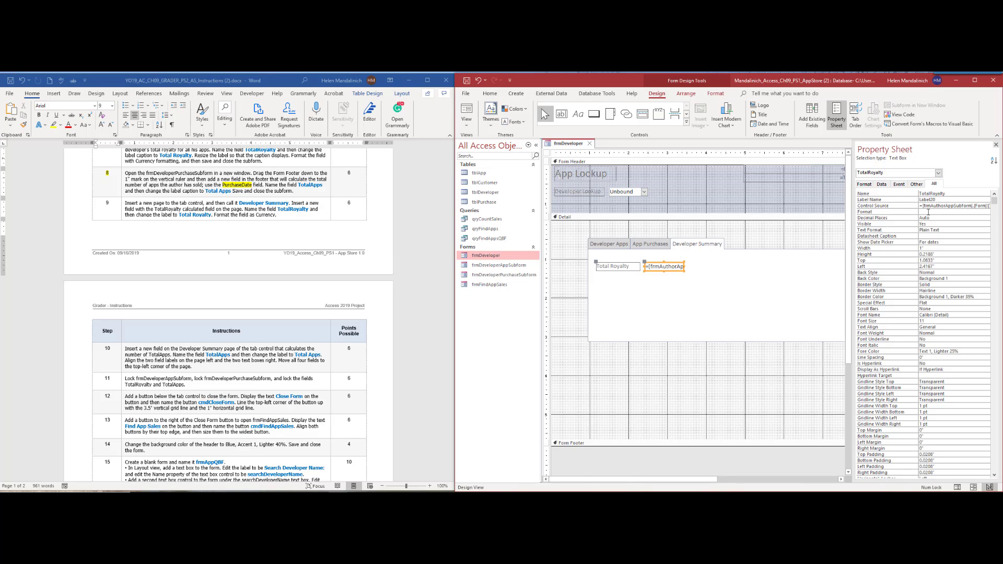
left_click(972, 212)
left_click(987, 212)
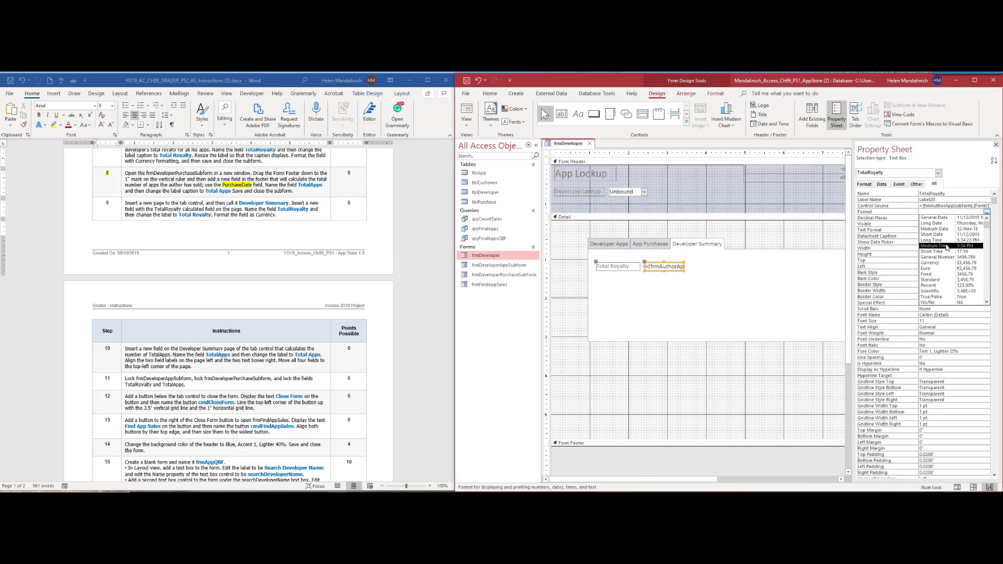
left_click(948, 264)
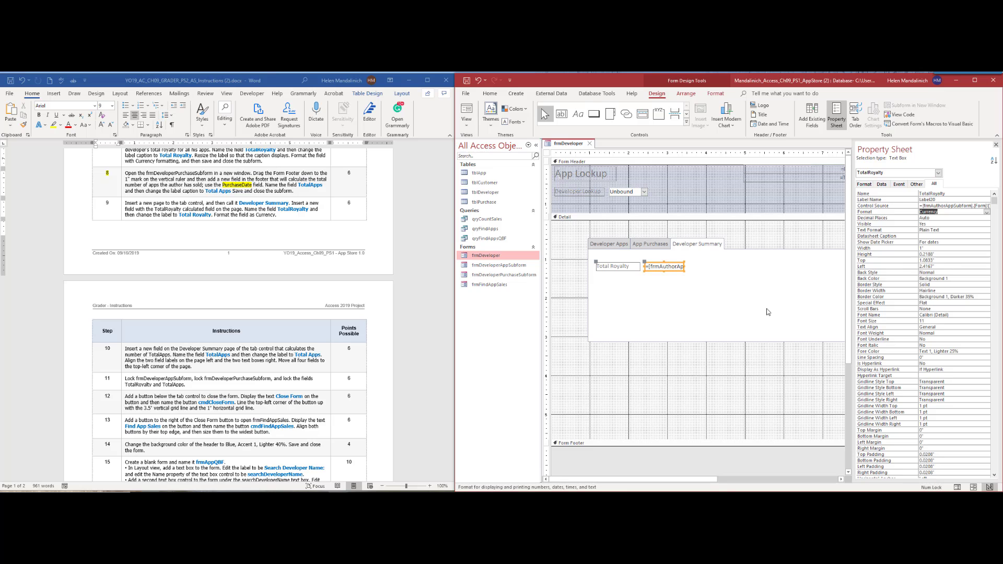
Switch to the Word instructions and highlight the number of step 9 to mark it as done.
left_click(103, 206)
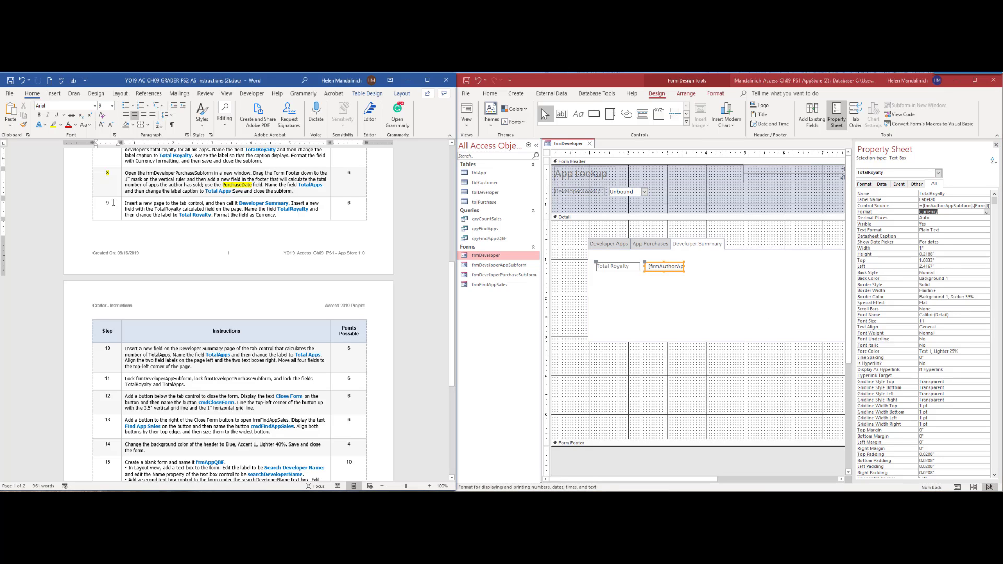
double_click(108, 201)
left_click(138, 190)
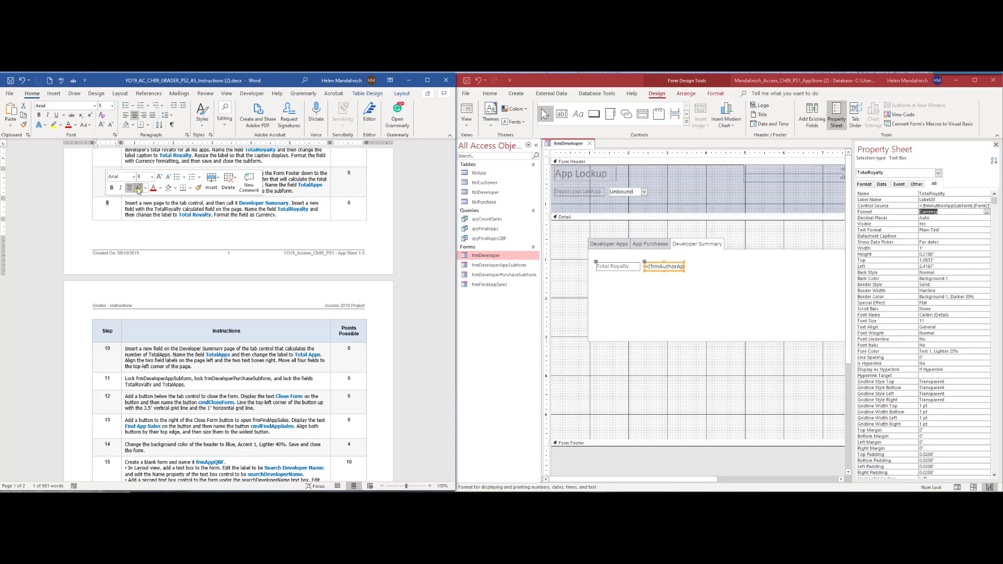
scroll(232, 328, "down", 5)
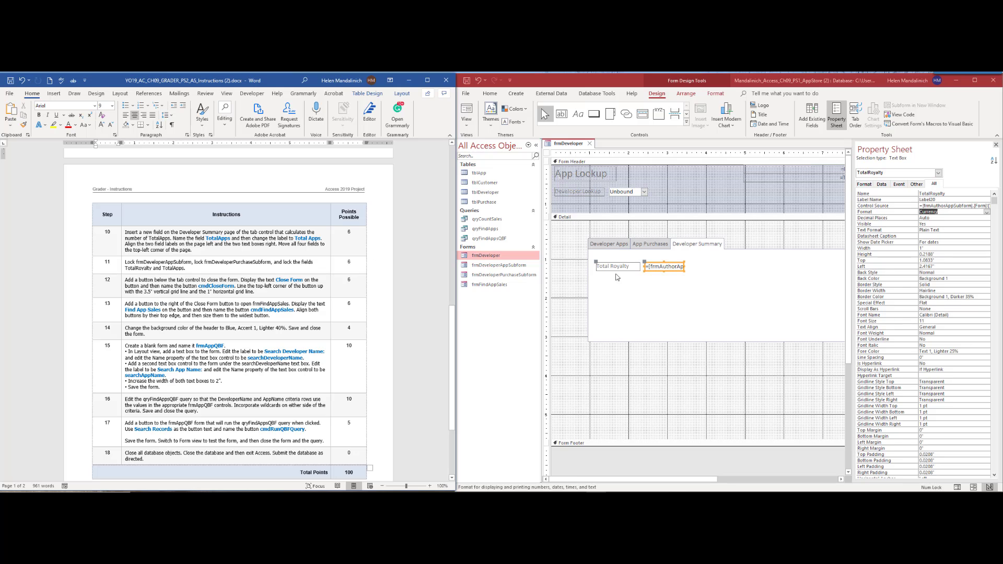
Switch to Access and add a second text box below the TotalRoyalty field on the Developer Summary page.
left_click(671, 216)
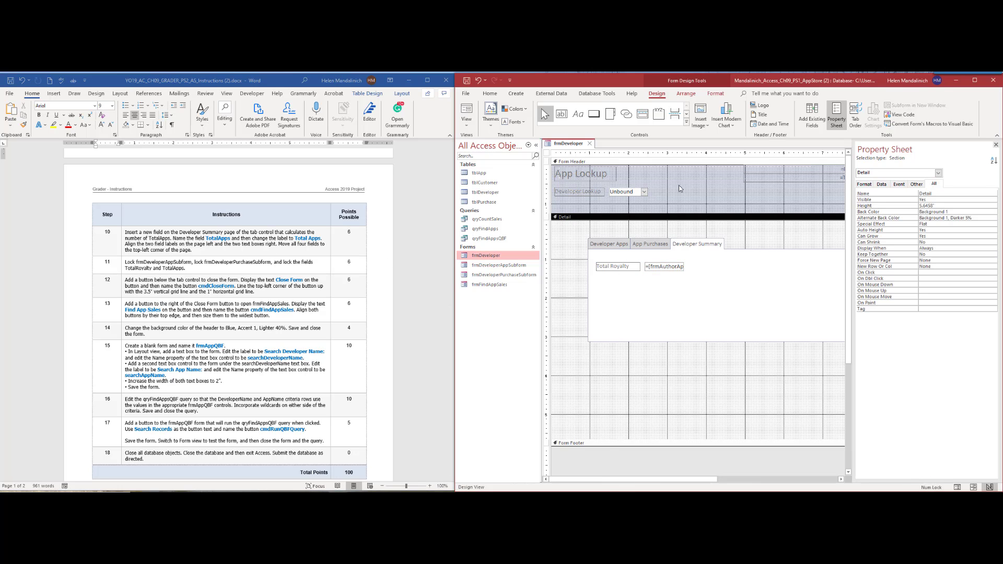
left_click(561, 114)
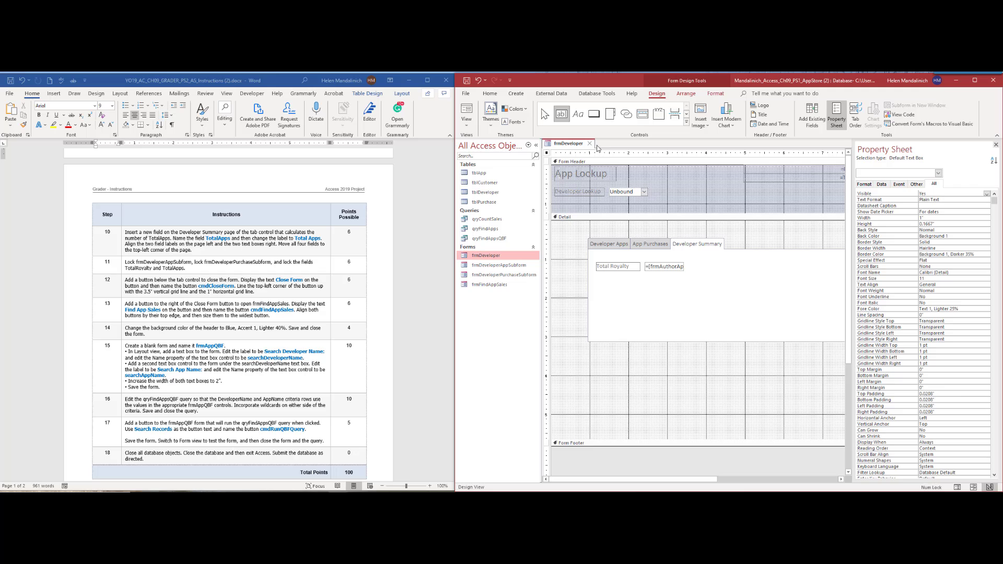
left_click(646, 281)
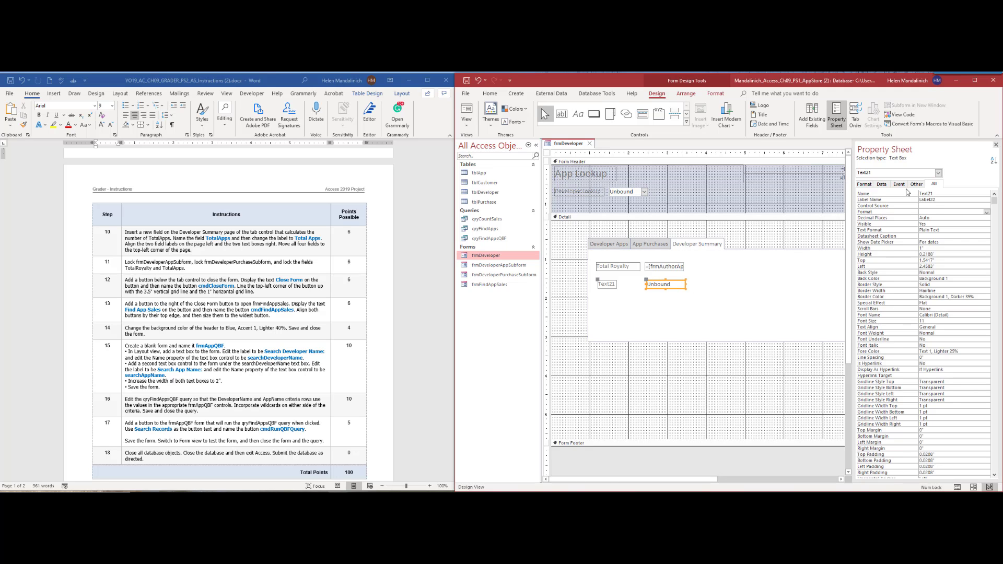
Use the Expression Builder to set the second text box's control source to TotalApps from frmDeveloperPurchaseSubform.
left_click(882, 184)
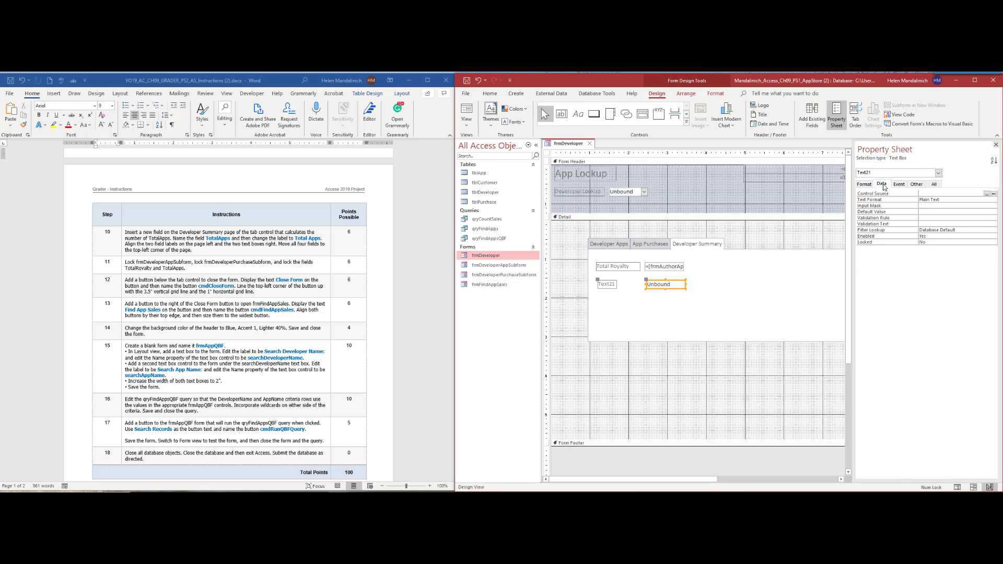
left_click(935, 195)
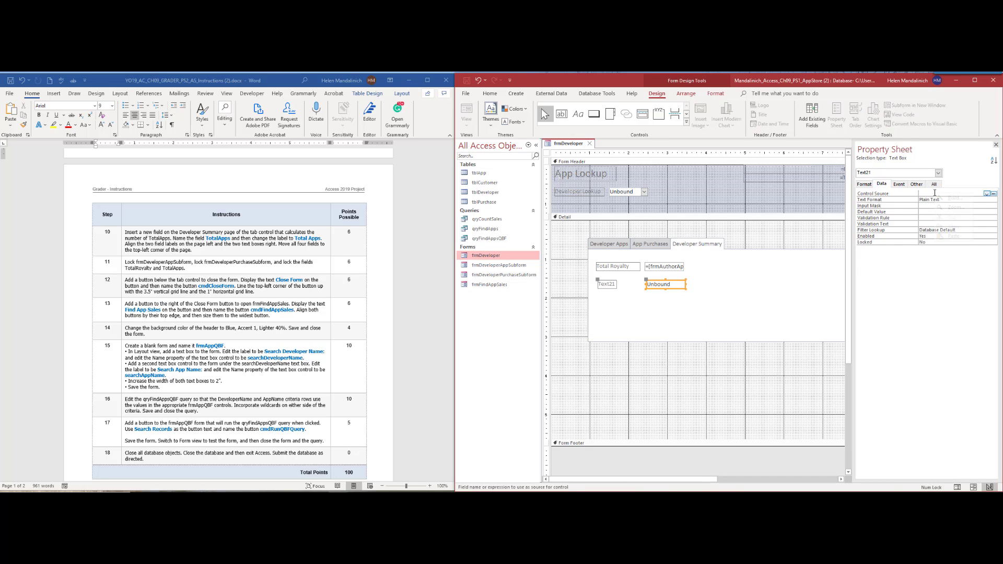
left_click(994, 194)
left_click_drag(758, 167, 863, 261)
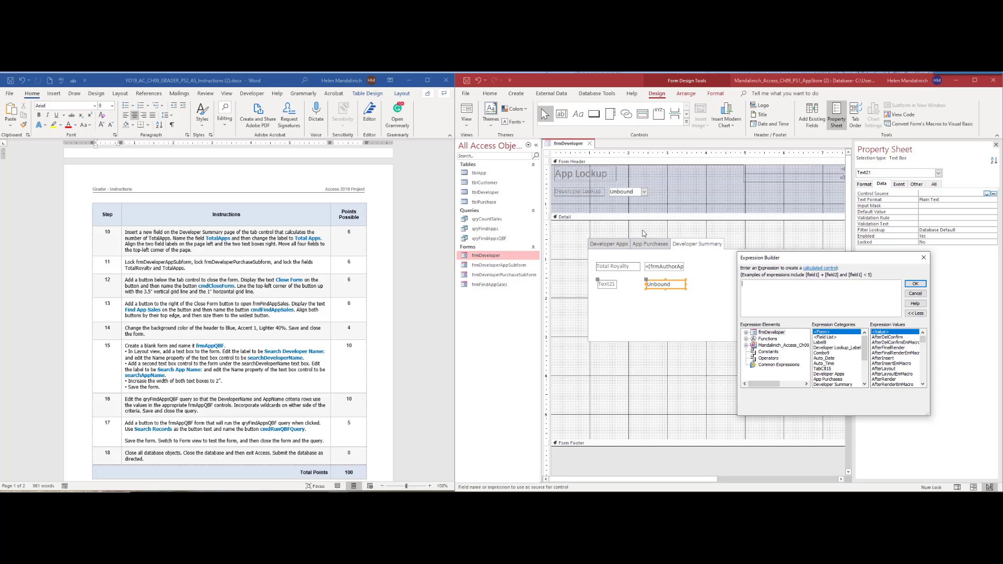
left_click(746, 334)
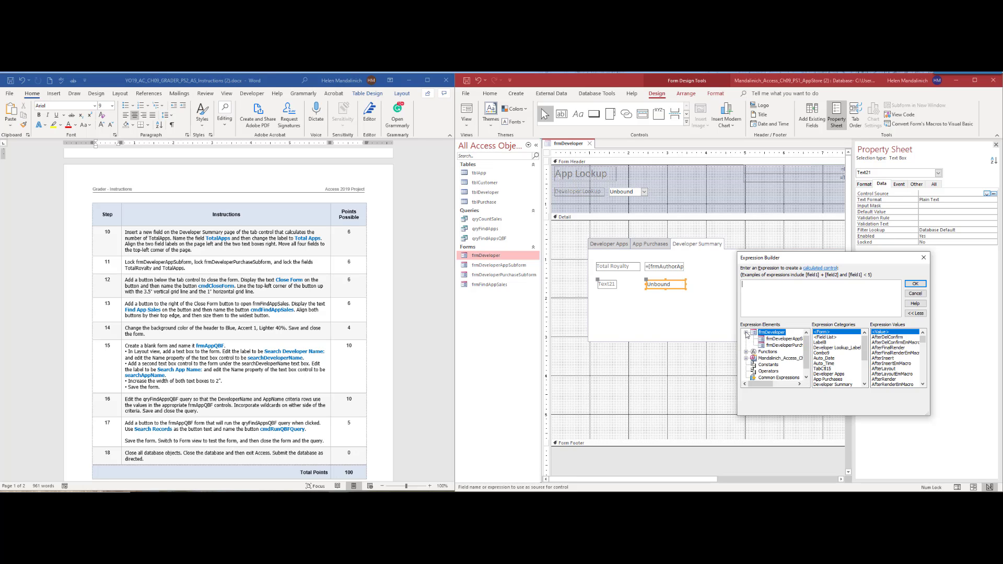
left_click(777, 346)
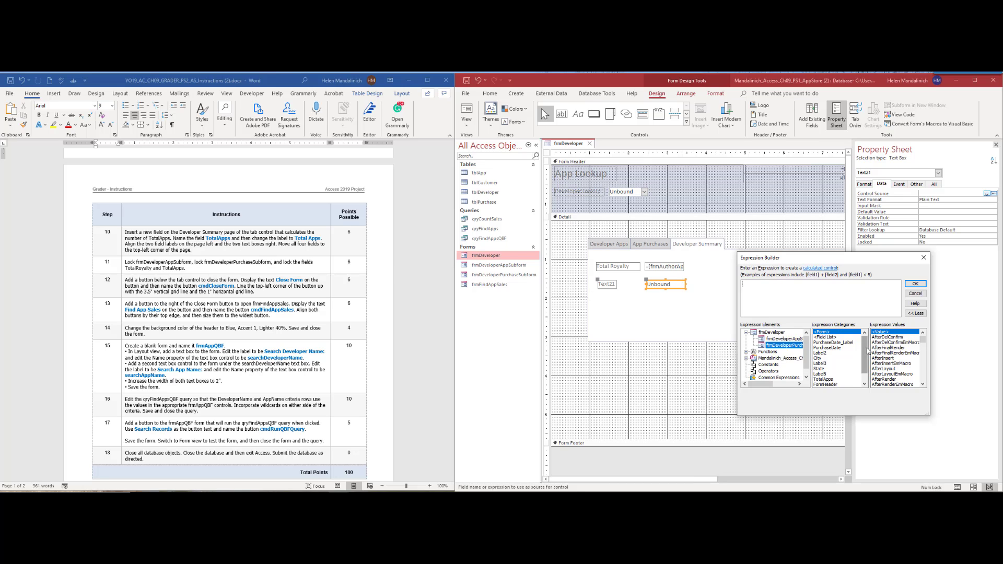
scroll(836, 366, "down", 1)
double_click(836, 369)
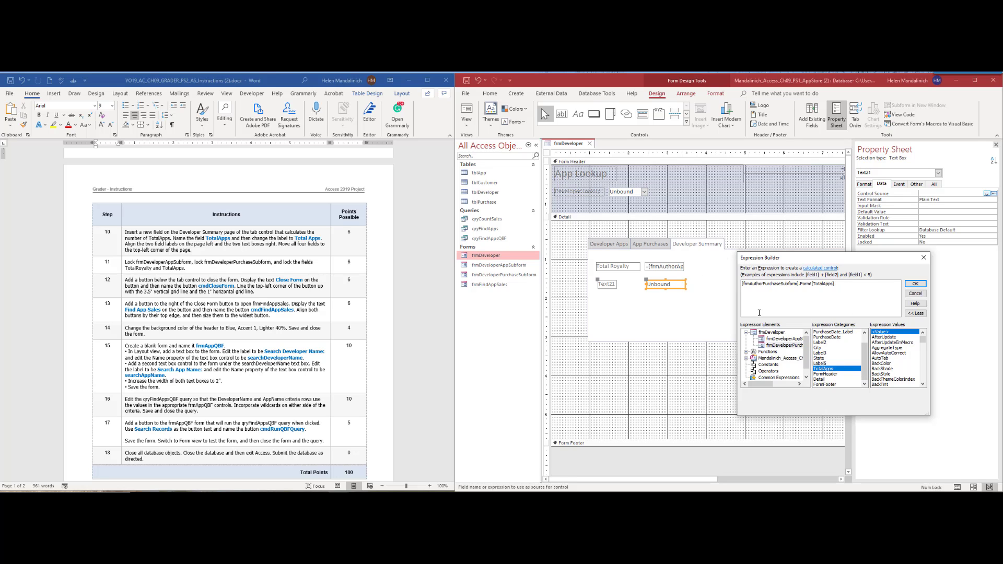
left_click(916, 283)
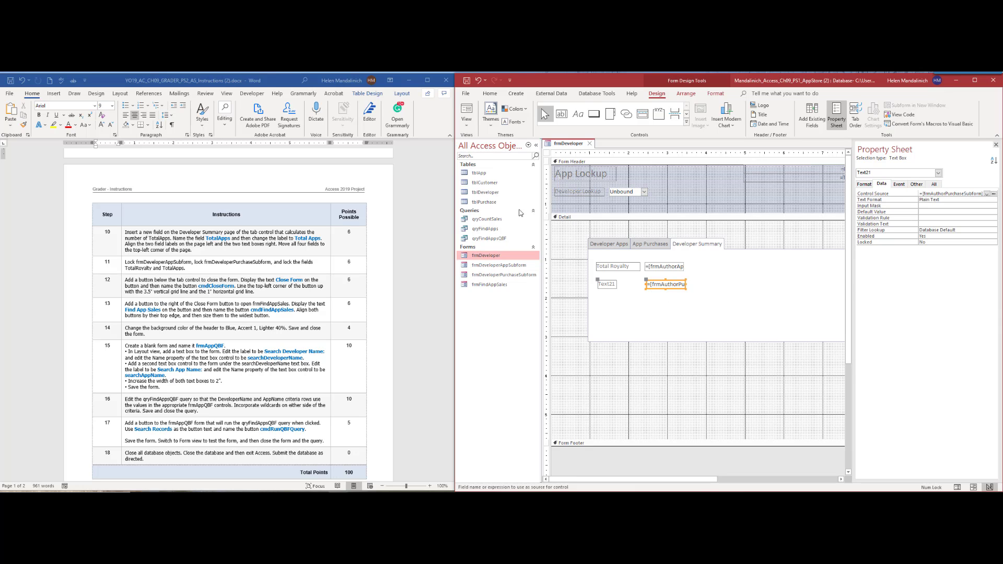
Name the second text box TotalApps and set its label's caption to Total Apps.
left_click(861, 185)
left_click(934, 185)
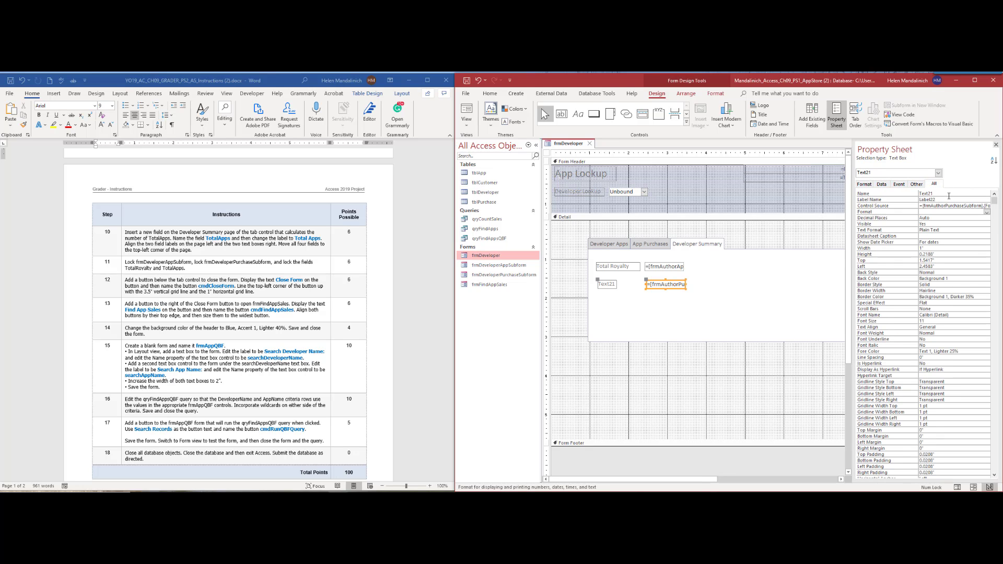
double_click(939, 192)
type("TotalApps")
left_click(606, 287)
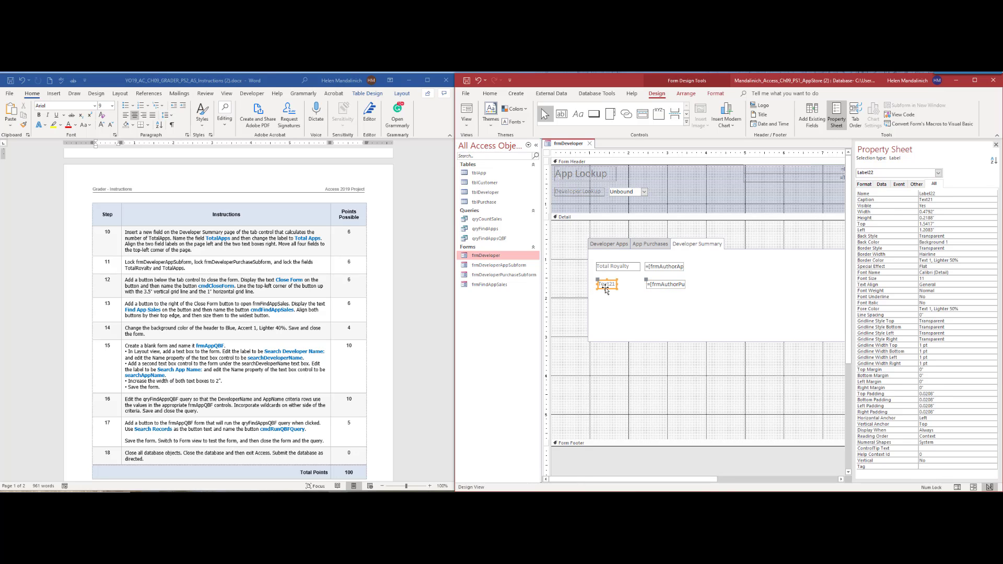
double_click(949, 199)
type("Total Apps")
Widen the Total Apps label to about 1.04" so that its full caption fits.
left_click(255, 254)
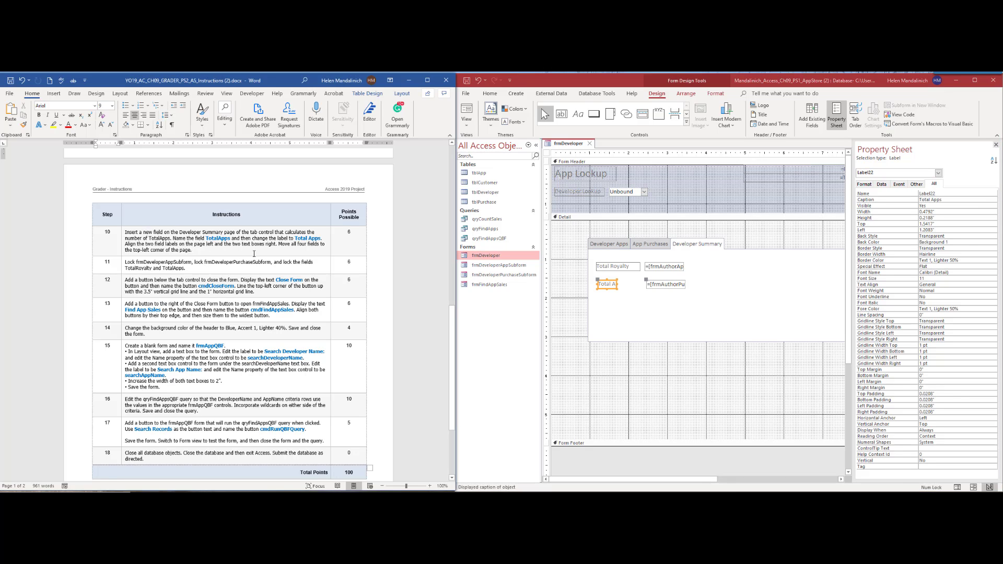
left_click(600, 284)
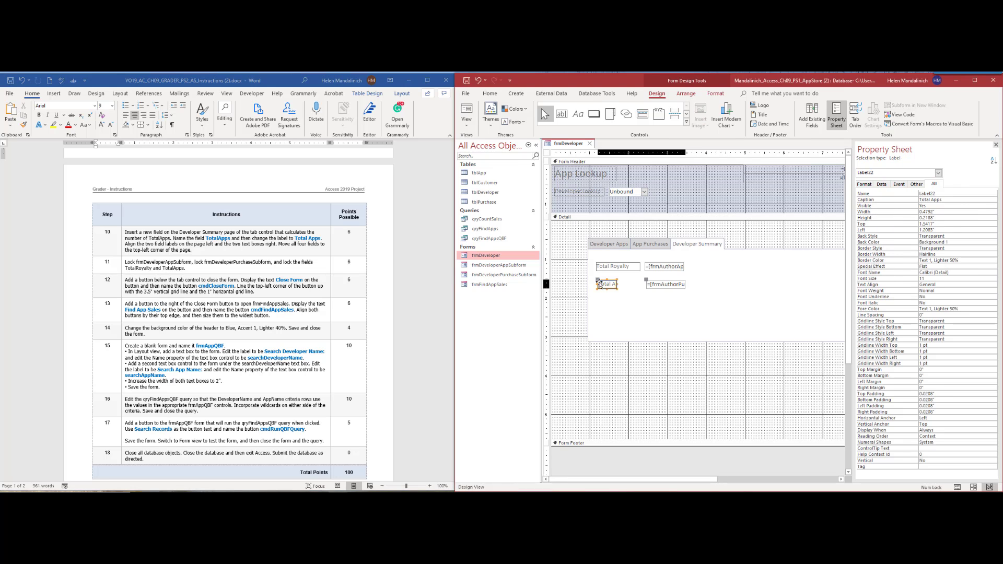
left_click(615, 284)
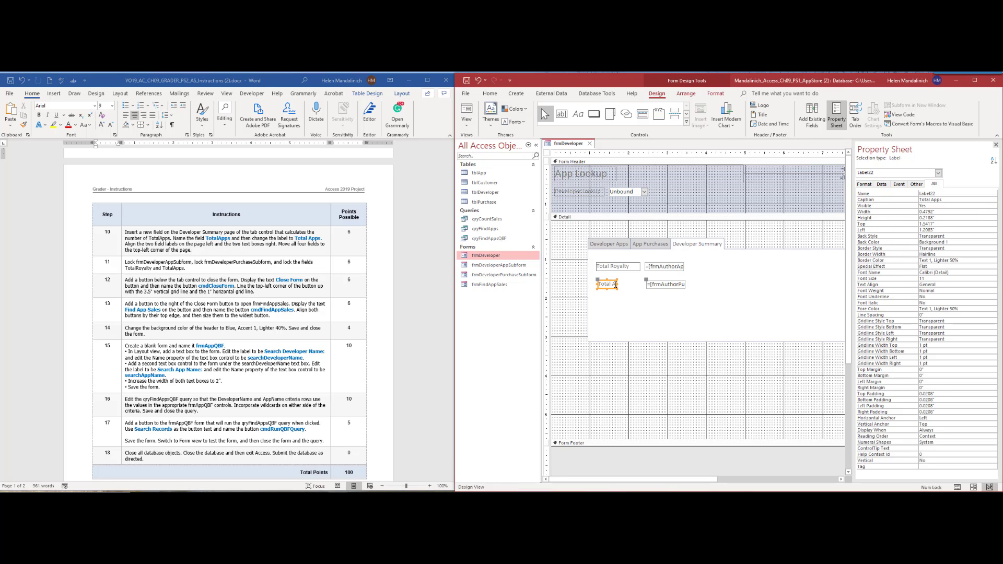
left_click_drag(616, 284, 636, 282)
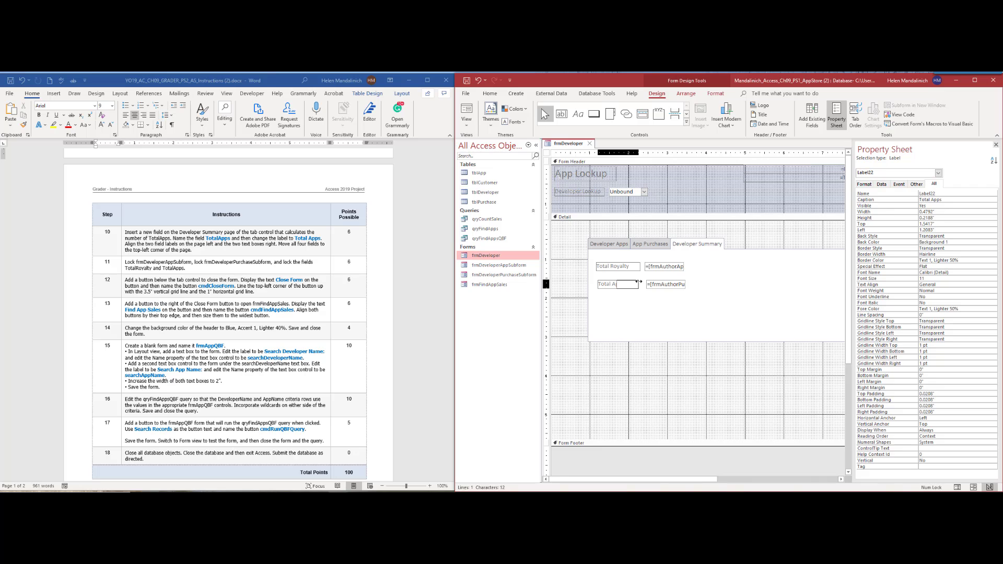
left_click_drag(638, 283, 638, 283)
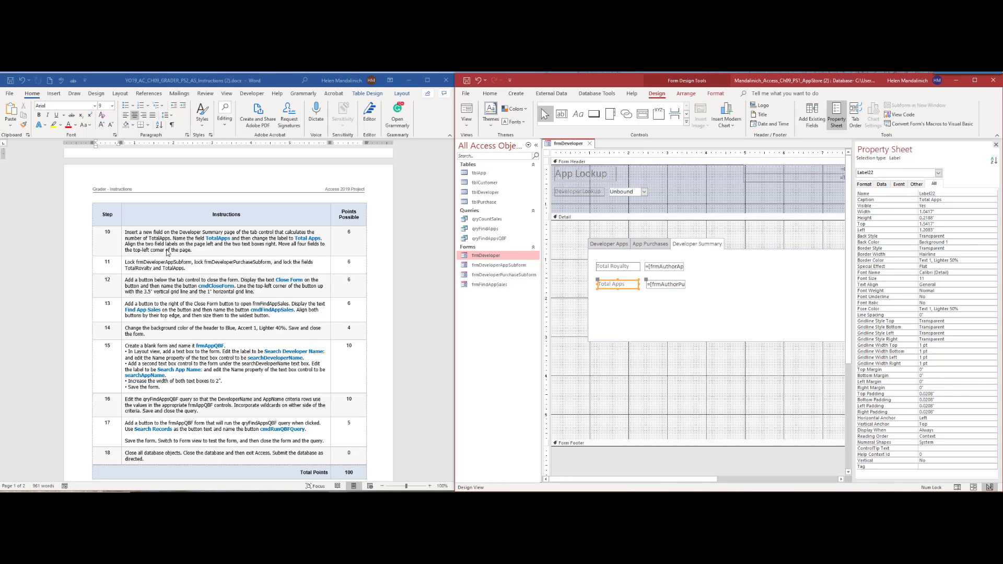
Align the Total Royalty and Total Apps labels by their left edges.
left_click_drag(607, 256, 617, 304)
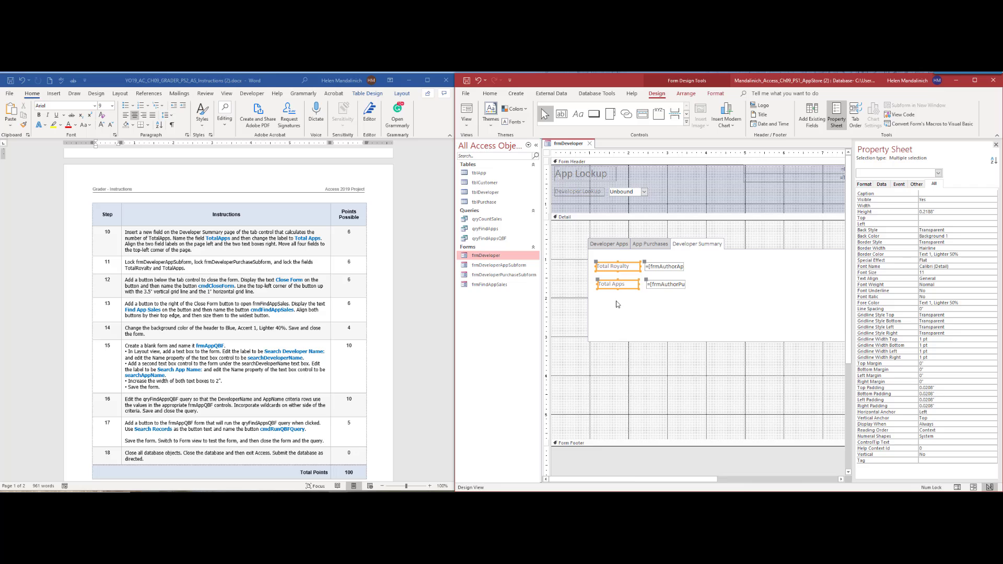
left_click_drag(618, 269, 619, 301)
left_click(611, 257)
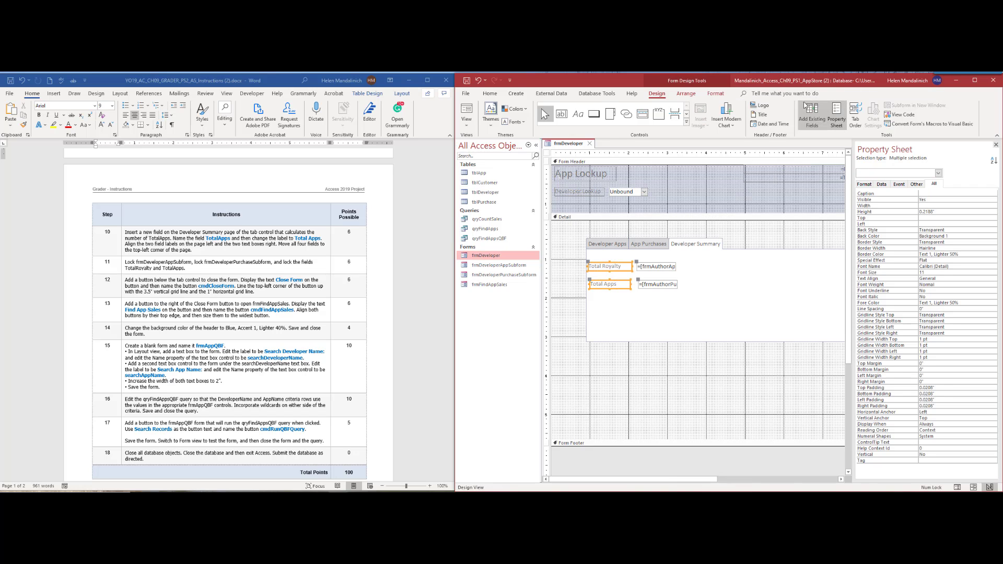
left_click(682, 95)
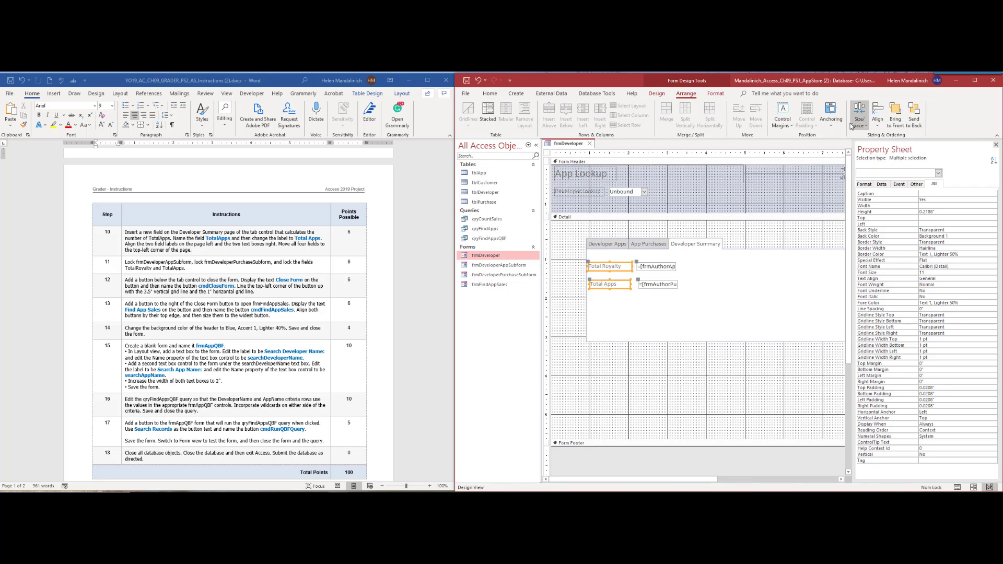
left_click(877, 116)
left_click(880, 150)
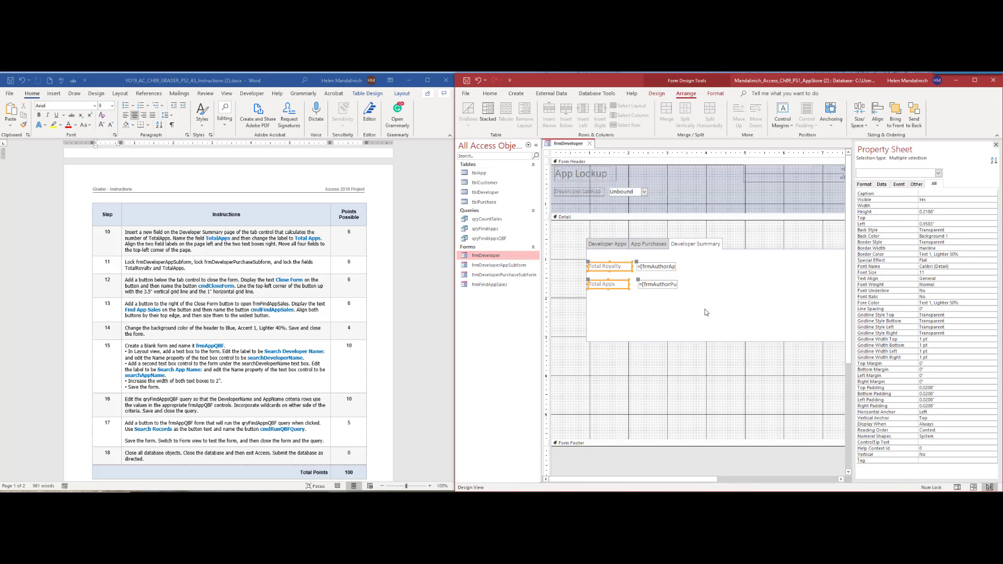
left_click(723, 270)
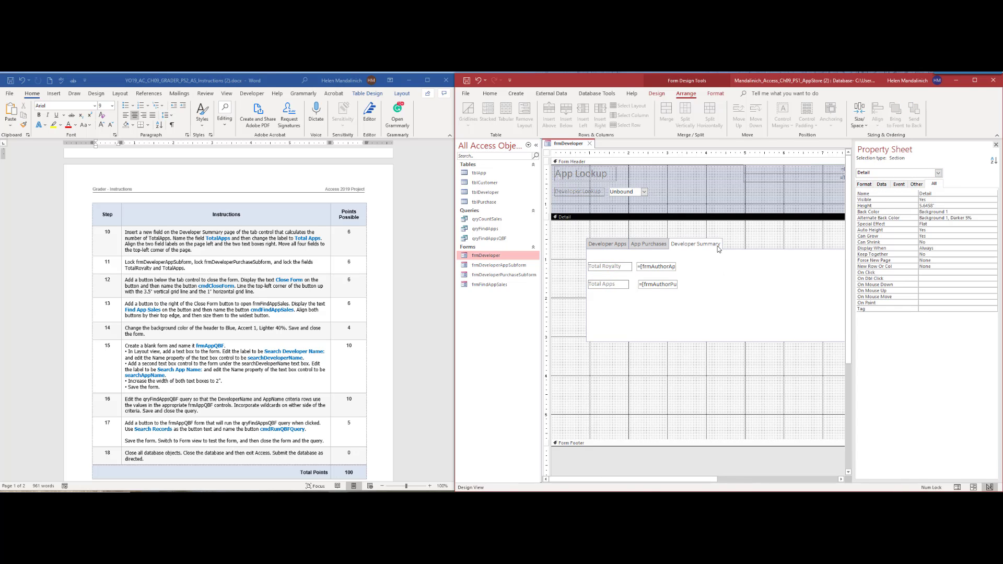
Move the whole tab control slightly right and up within the Detail section.
left_click(586, 304)
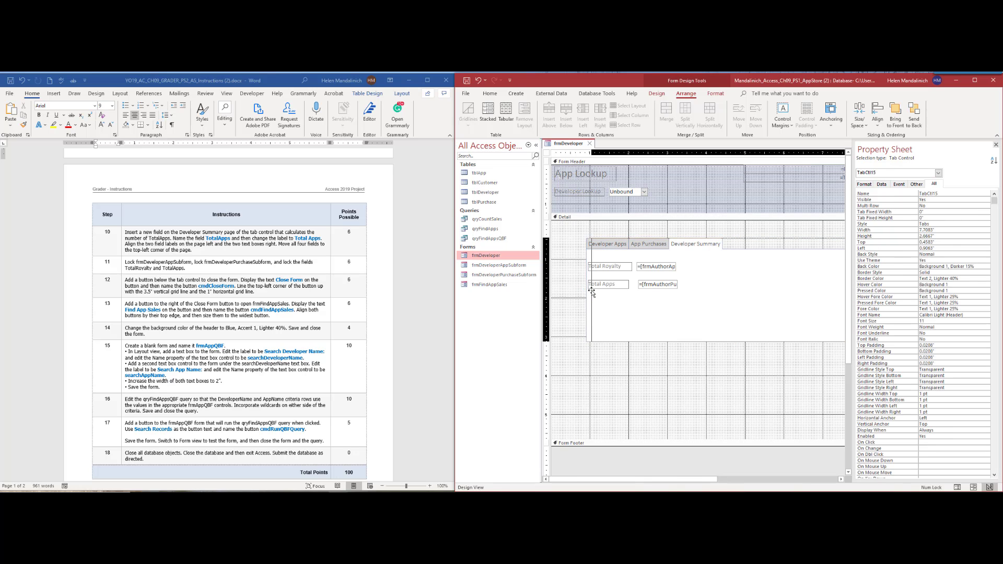
left_click_drag(591, 292, 596, 291)
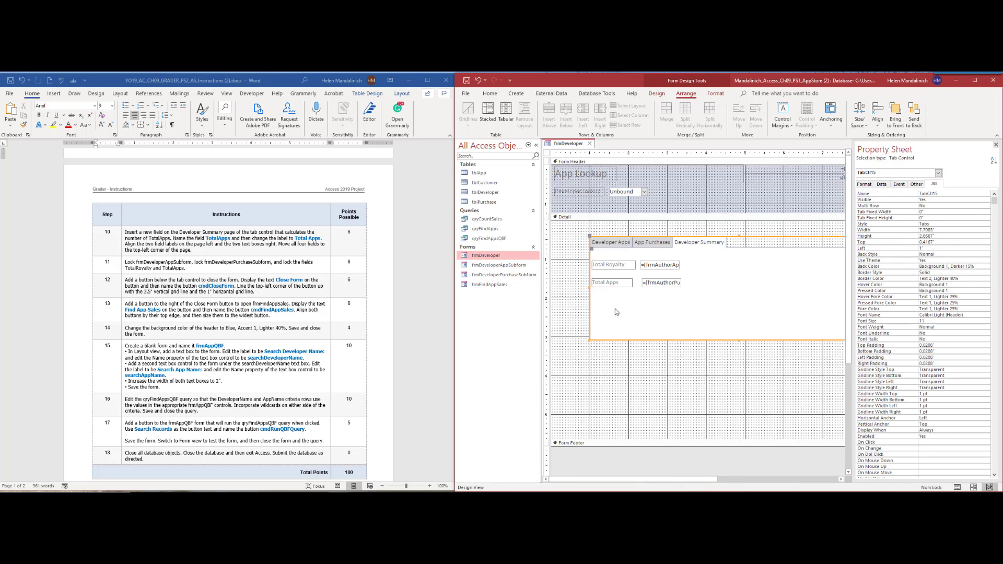
left_click(617, 309)
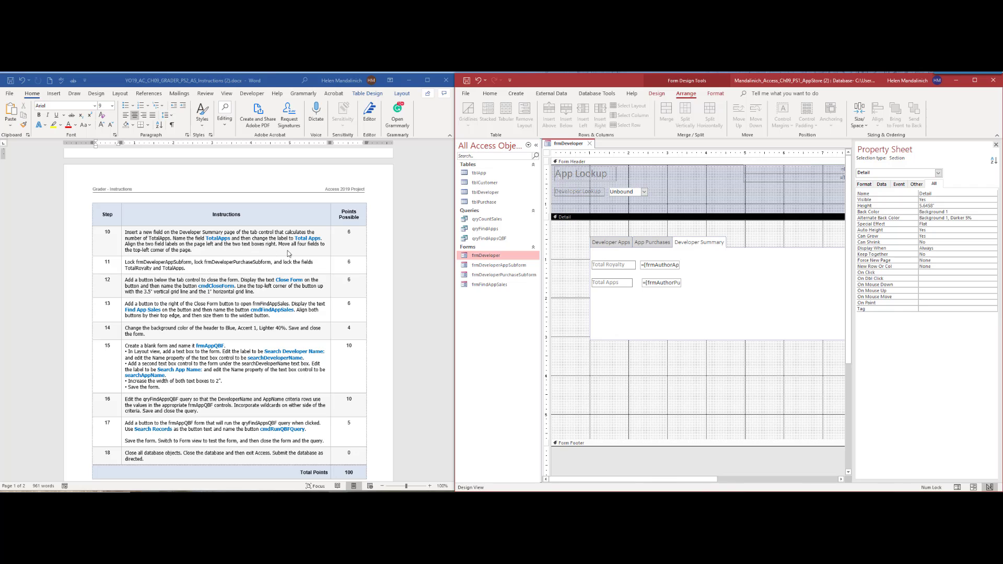
Align the TotalRoyalty and TotalApps text boxes by their right edges.
left_click_drag(653, 256, 658, 299)
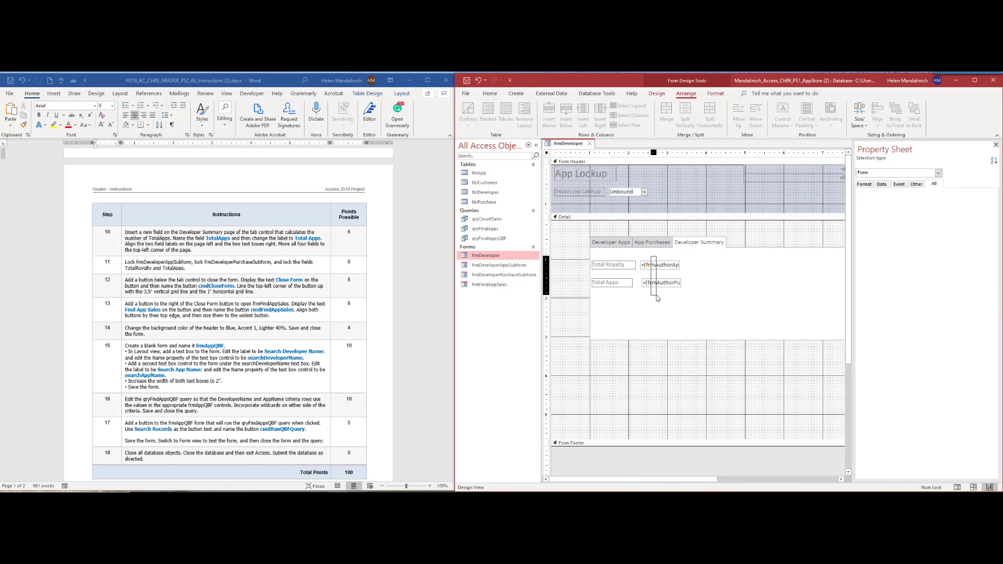
left_click_drag(657, 298, 656, 294)
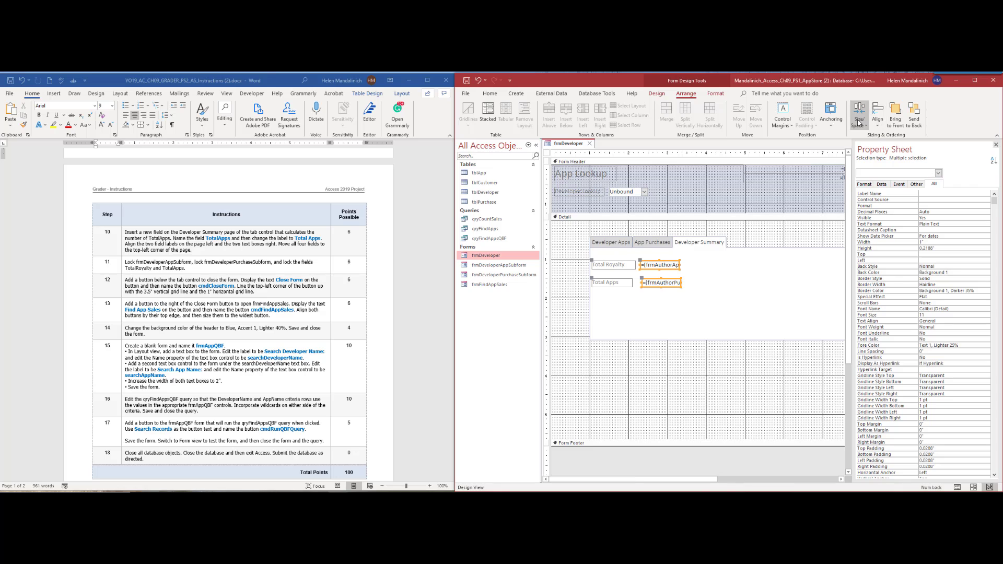
left_click(878, 119)
left_click(882, 162)
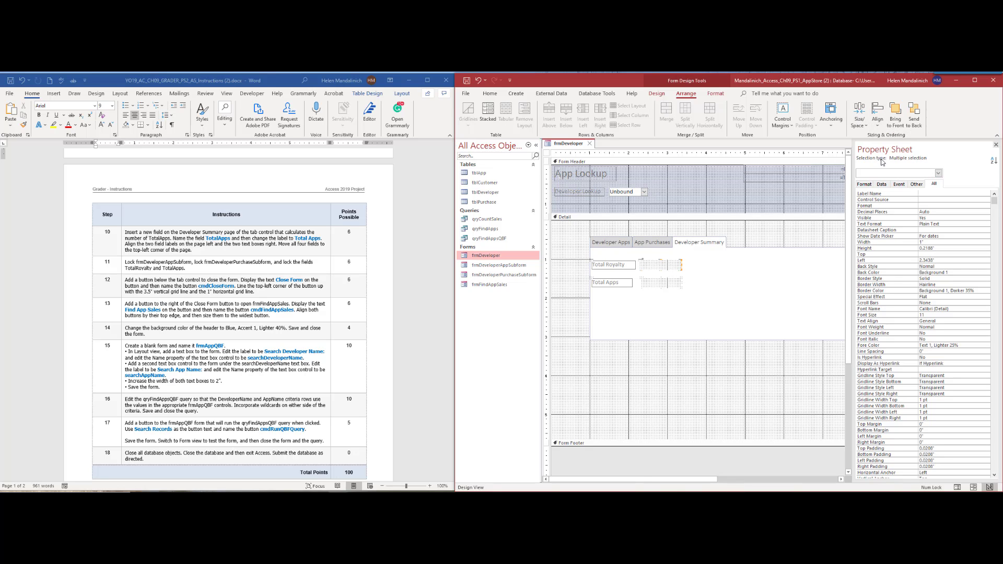
left_click(705, 217)
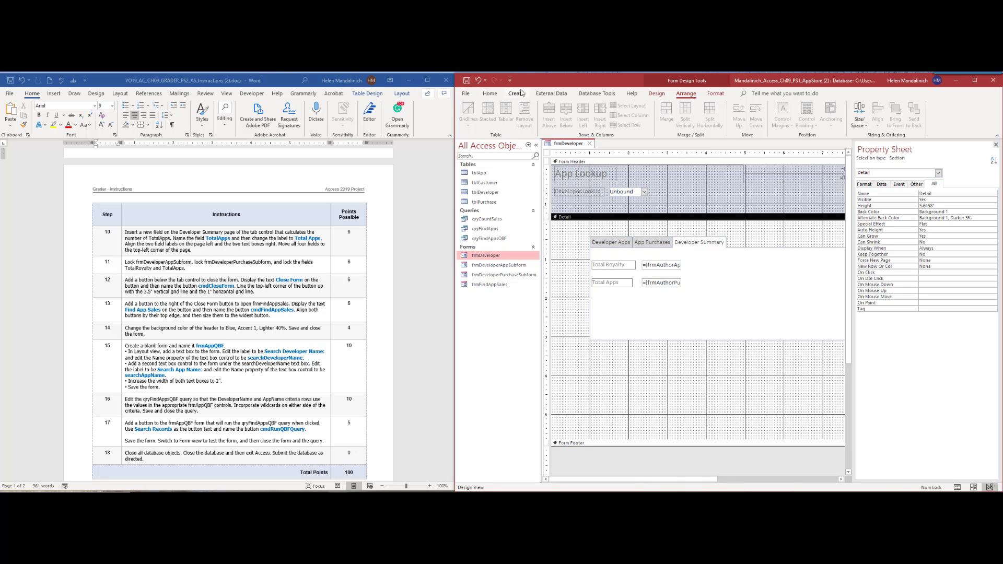
Move both labels and both text boxes together to the top-left corner of the Developer Summary page.
left_click(295, 253)
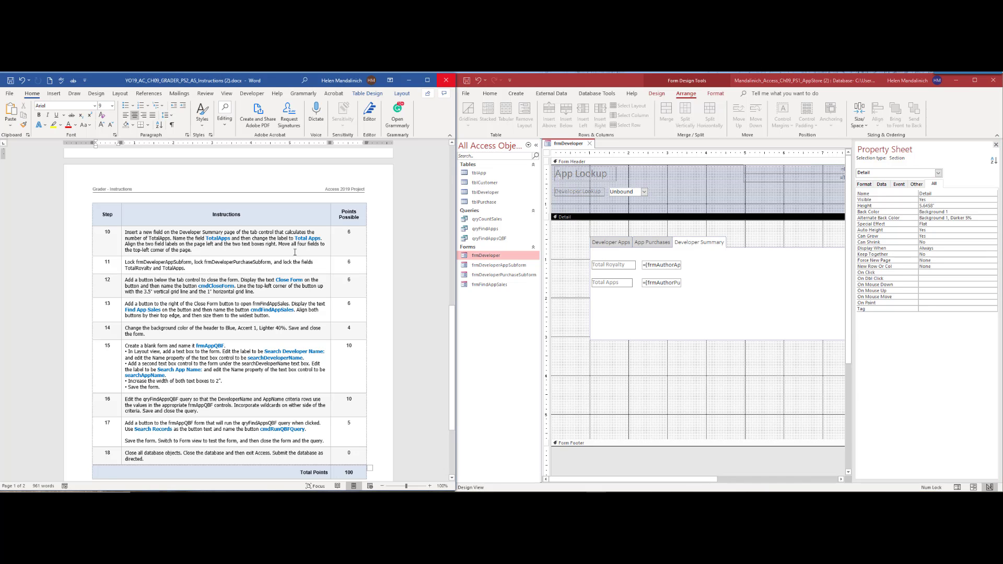
left_click_drag(716, 295, 574, 255)
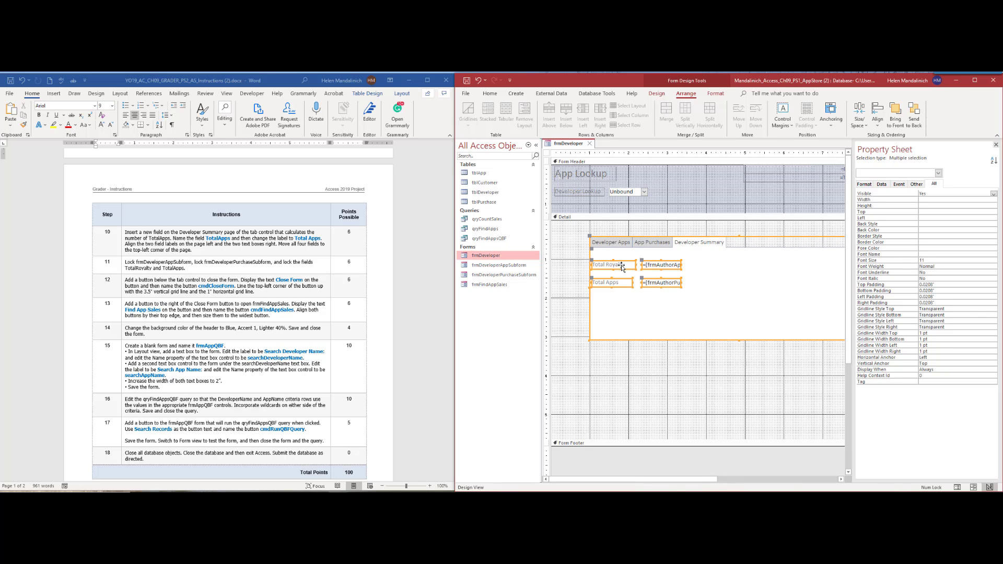
left_click_drag(621, 266, 622, 263)
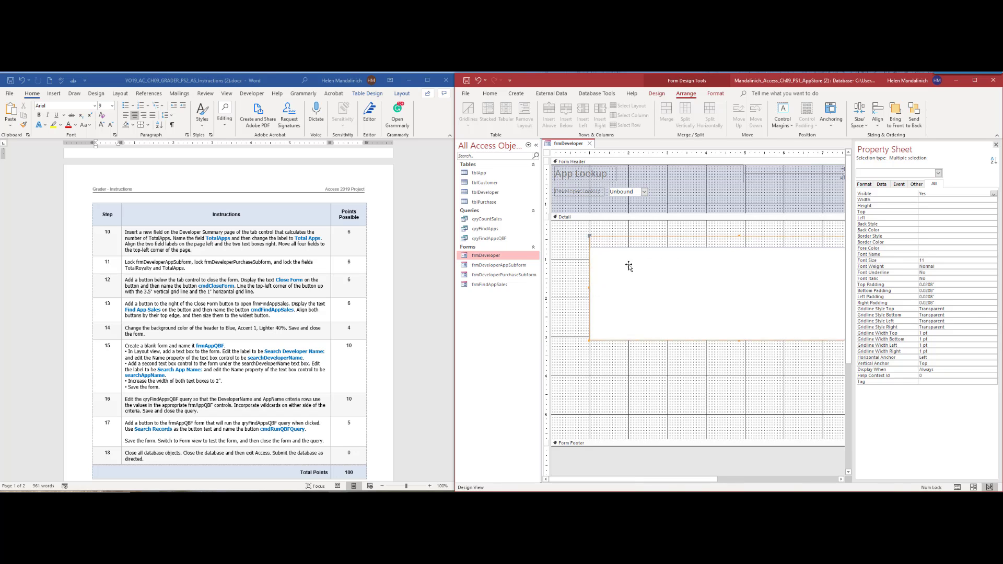
left_click_drag(689, 296, 612, 260)
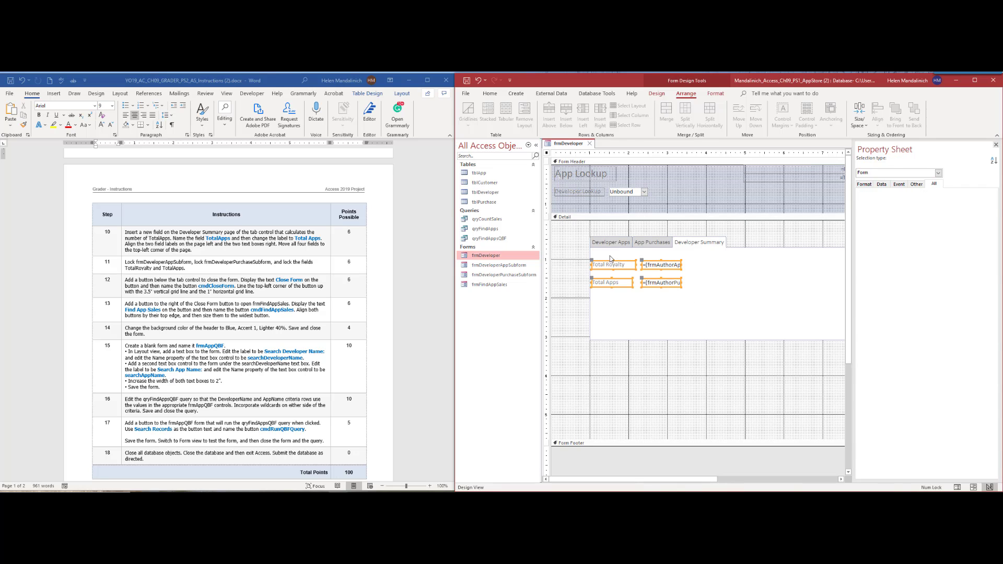
left_click(700, 298)
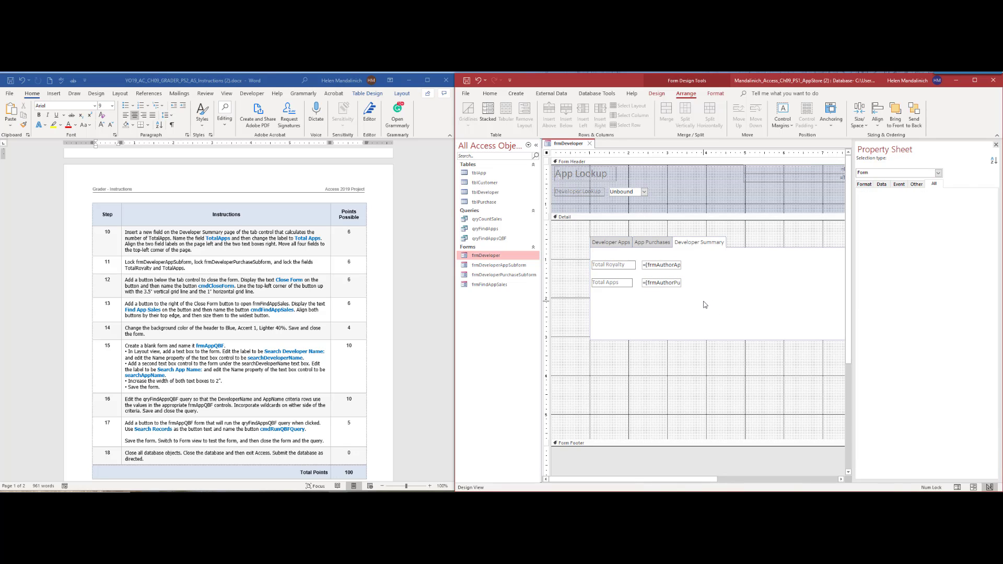
left_click_drag(701, 298, 618, 253)
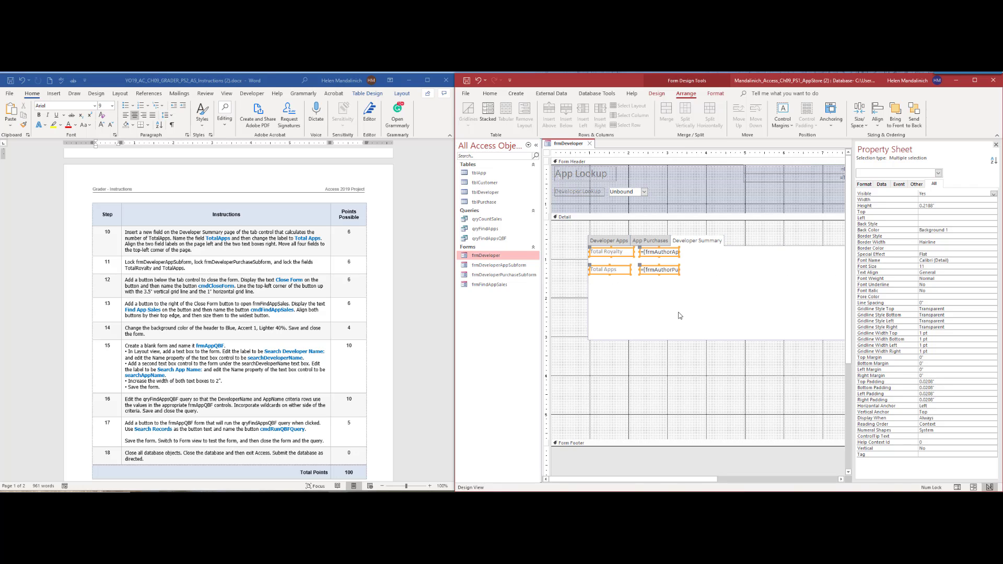
left_click(679, 315)
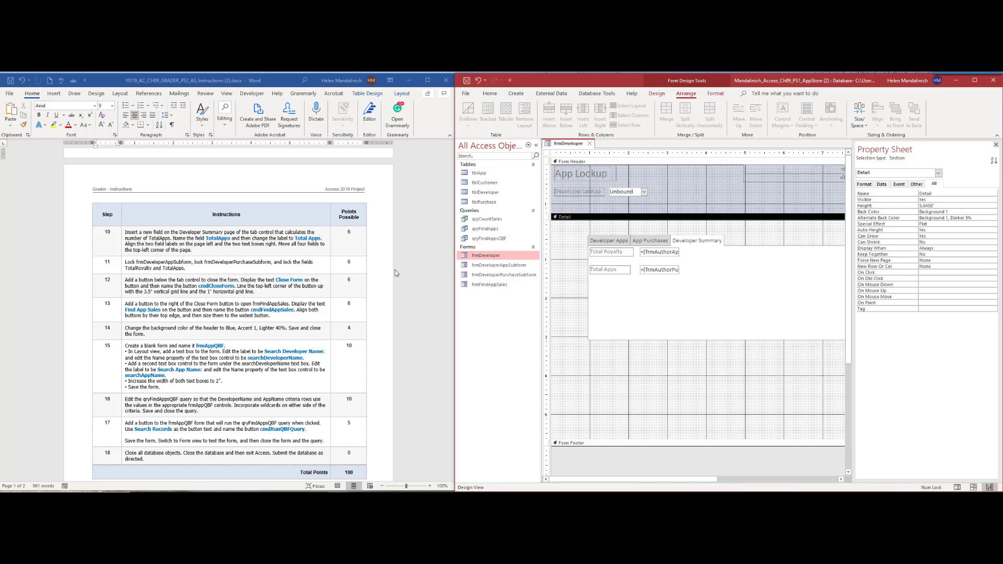
Switch to the Word instructions and highlight the number of step 10 to mark it as done.
left_click(86, 225)
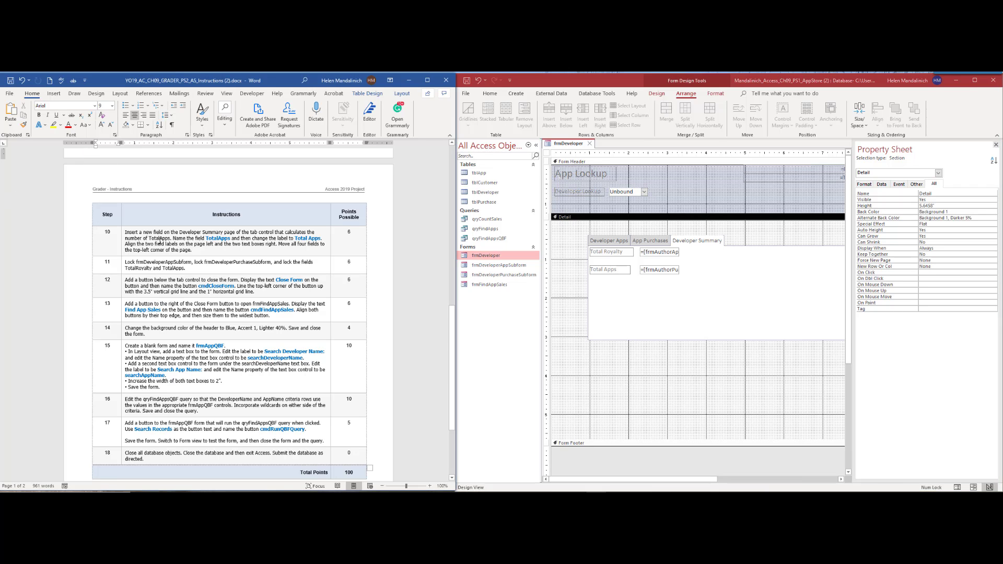
left_click(98, 237)
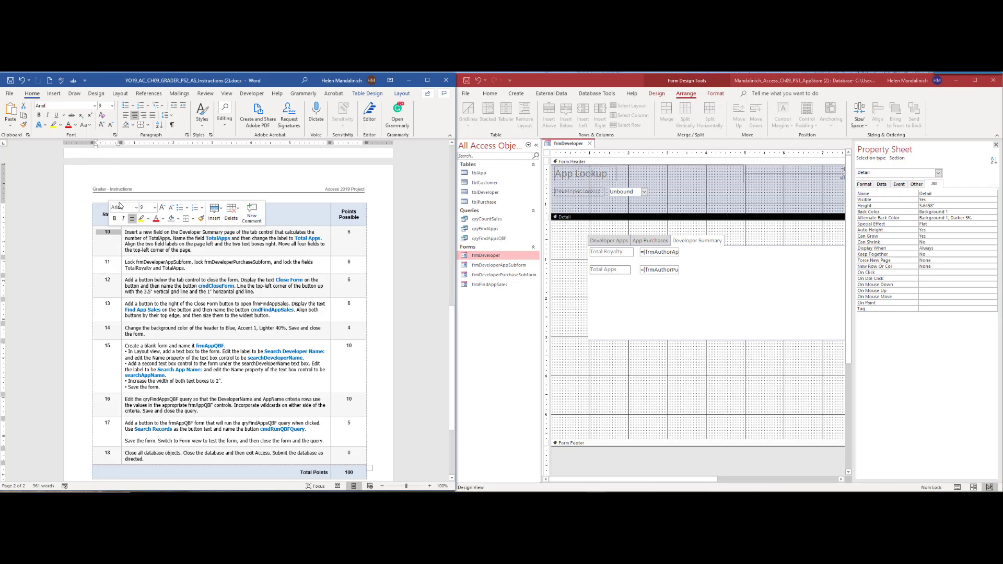
left_click(140, 219)
scroll(261, 287, "down", 2)
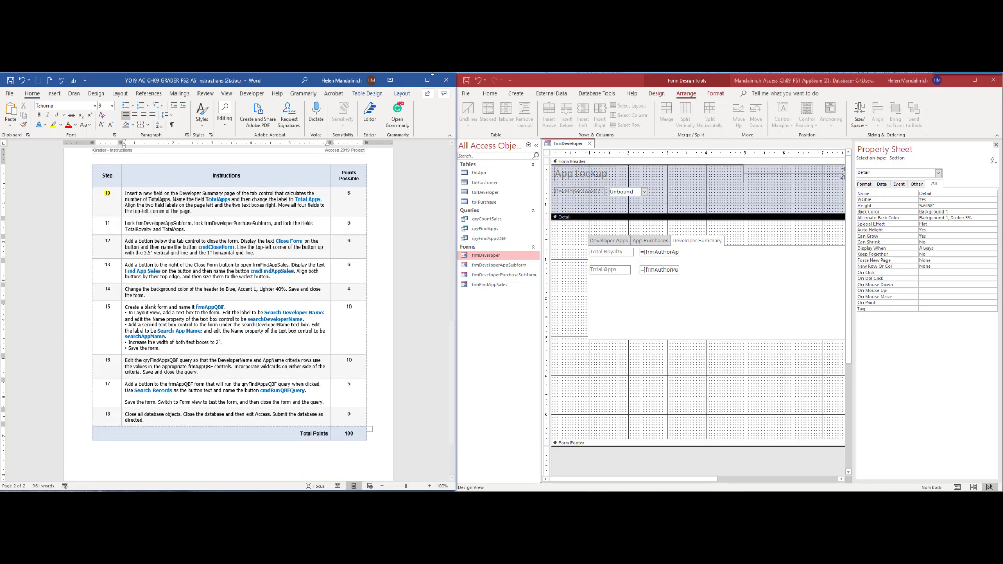
Switch to Access and set the Locked property to Yes for the TotalRoyalty and TotalApps text boxes.
left_click(466, 81)
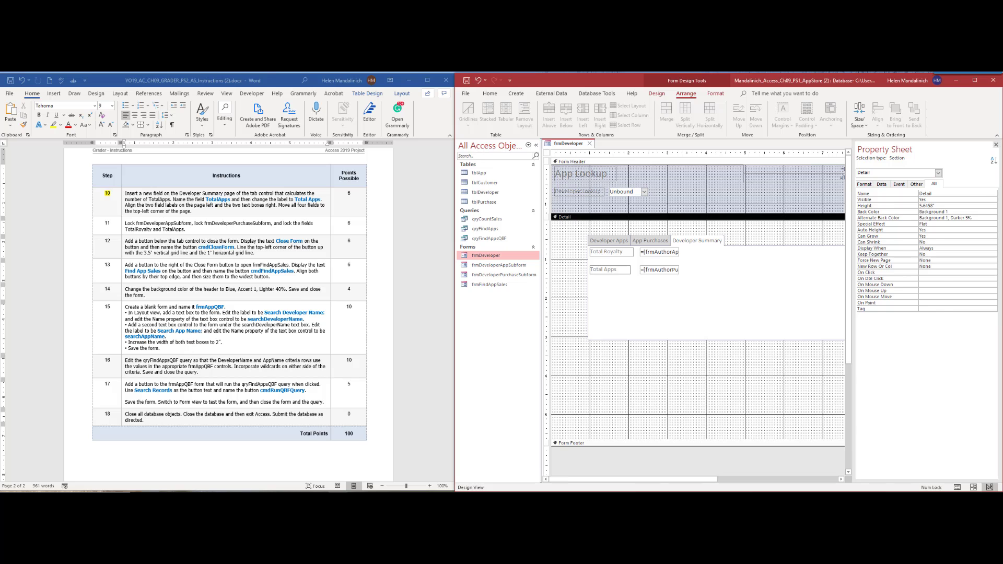
left_click(659, 252)
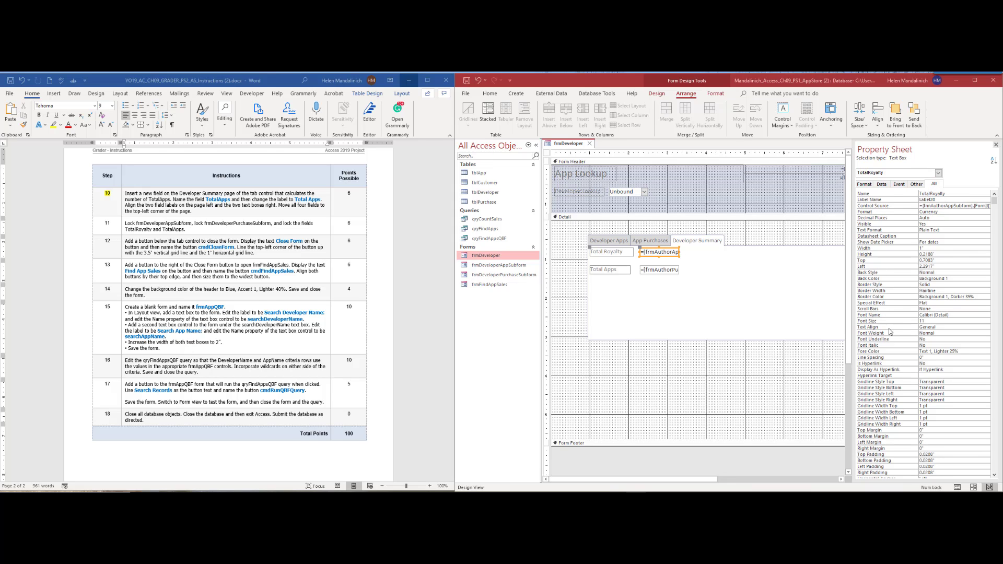
scroll(888, 329, "down", 10)
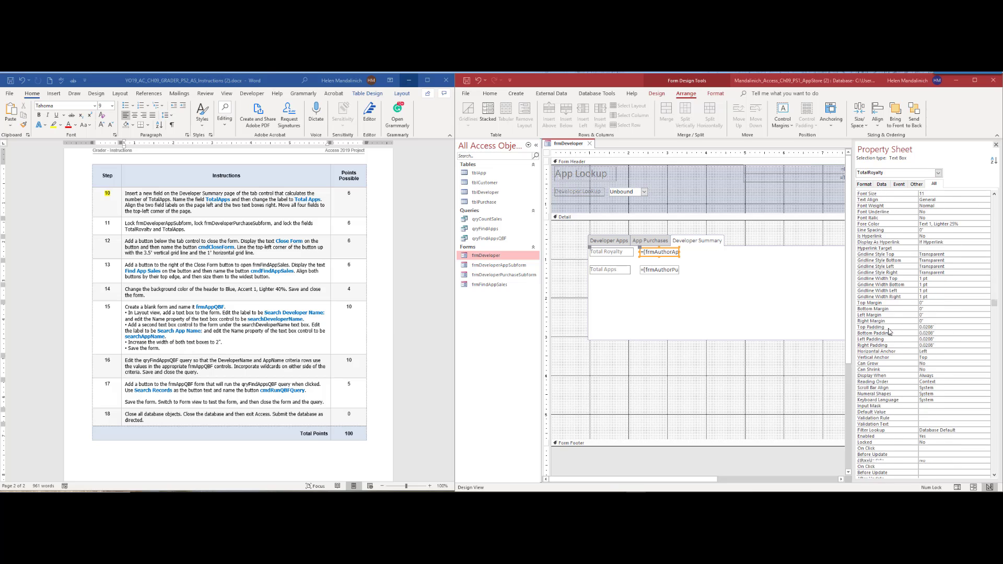
scroll(890, 330, "down", 7)
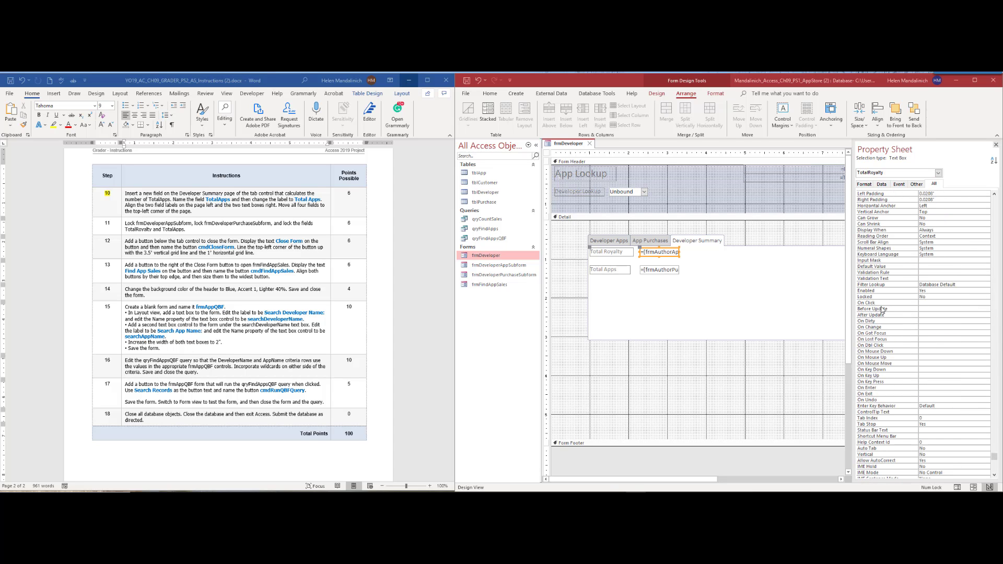
left_click(922, 298)
double_click(922, 297)
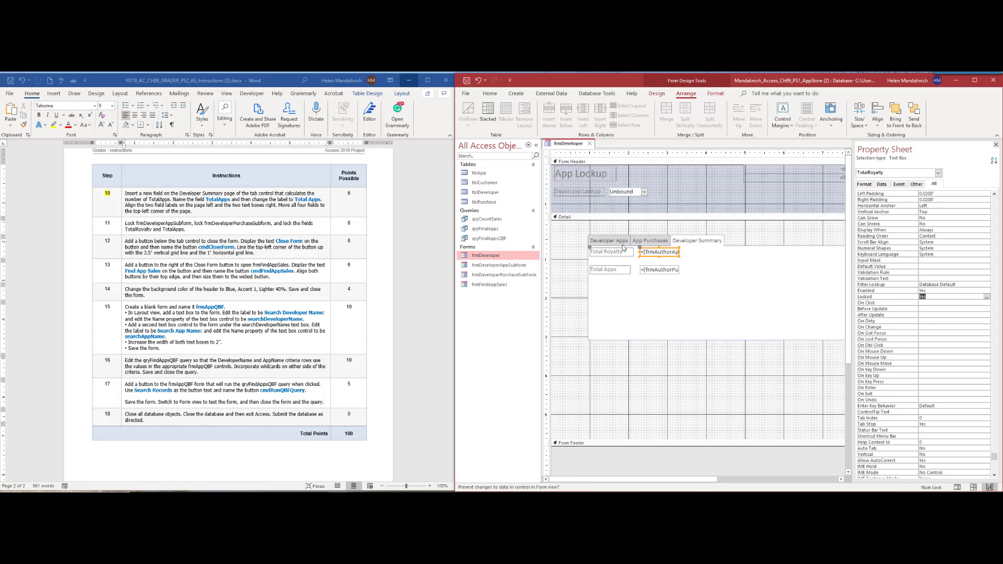
left_click(654, 270)
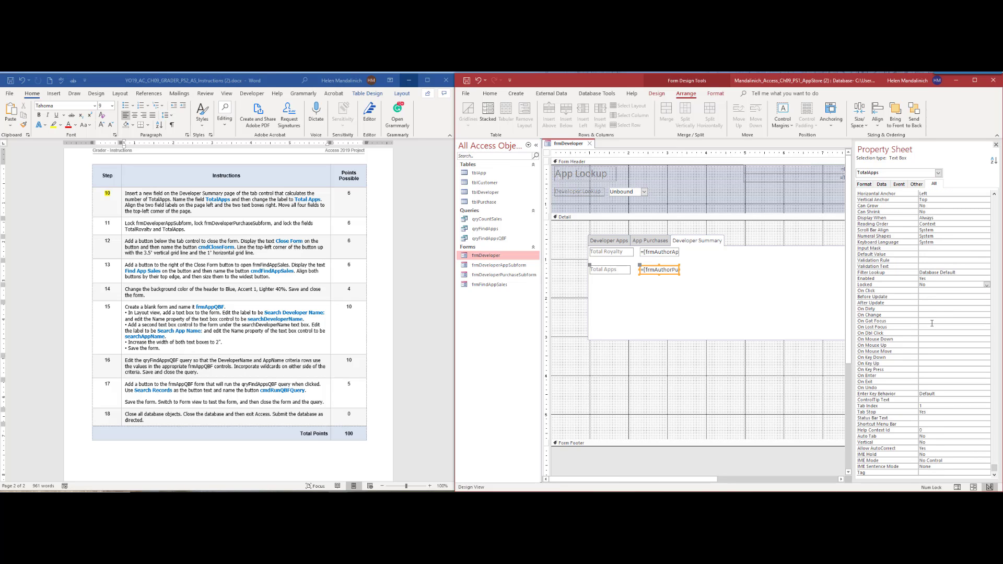
double_click(922, 285)
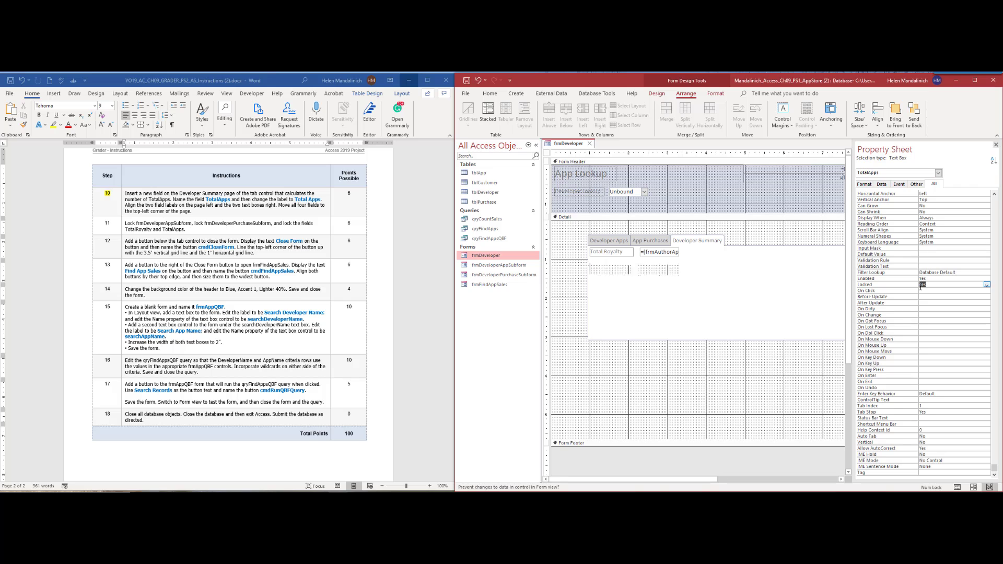
Open the Developer Apps page and examine the properties of its subform for a lock setting.
left_click(648, 242)
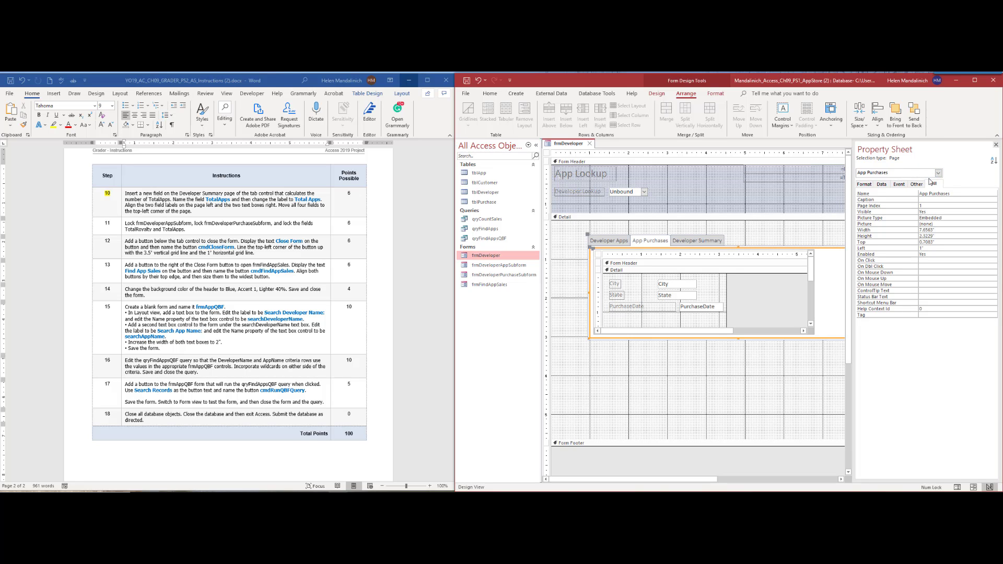
left_click(609, 242)
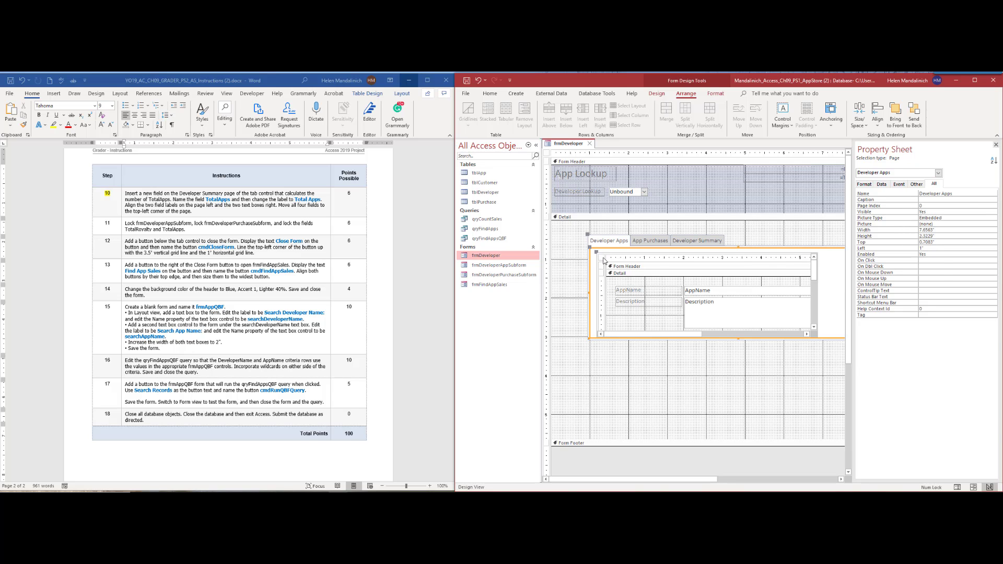
left_click(602, 261)
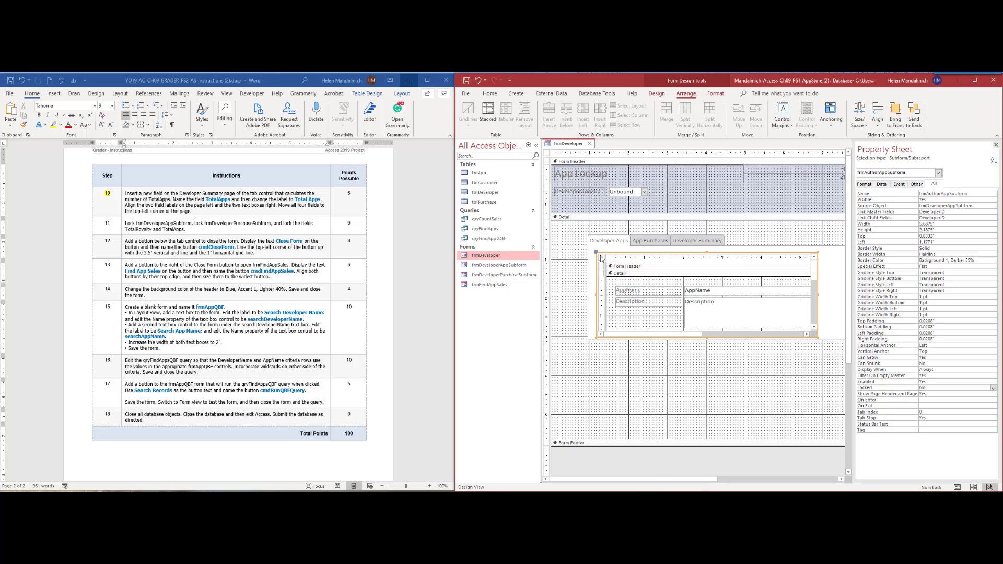
left_click(604, 248)
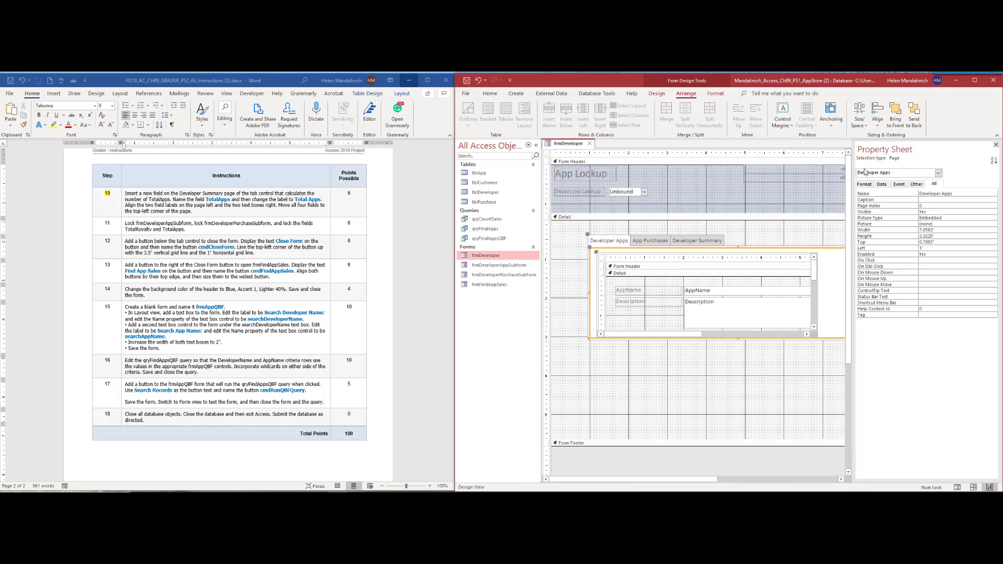
left_click(602, 260)
left_click(602, 258)
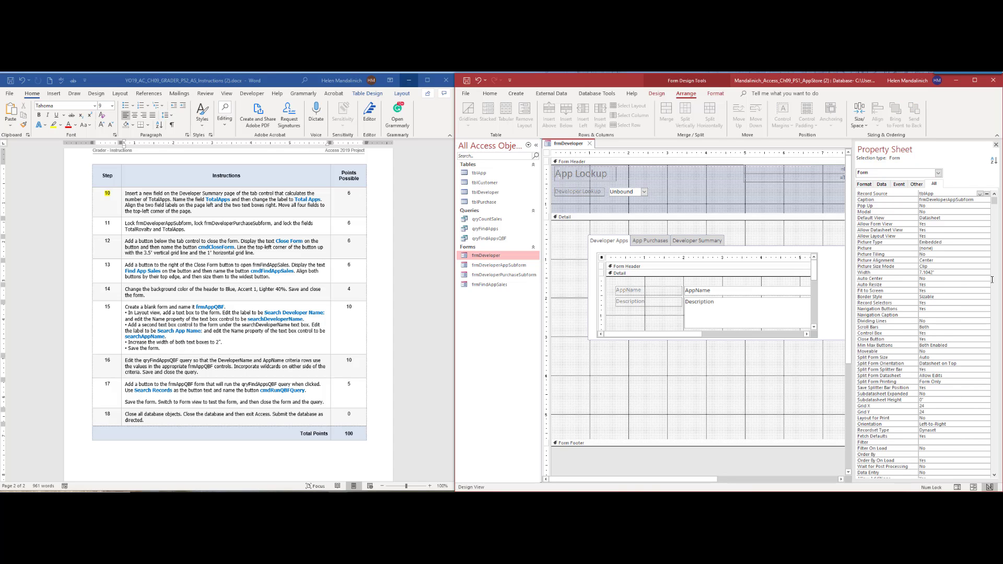
scroll(913, 354, "down", 10)
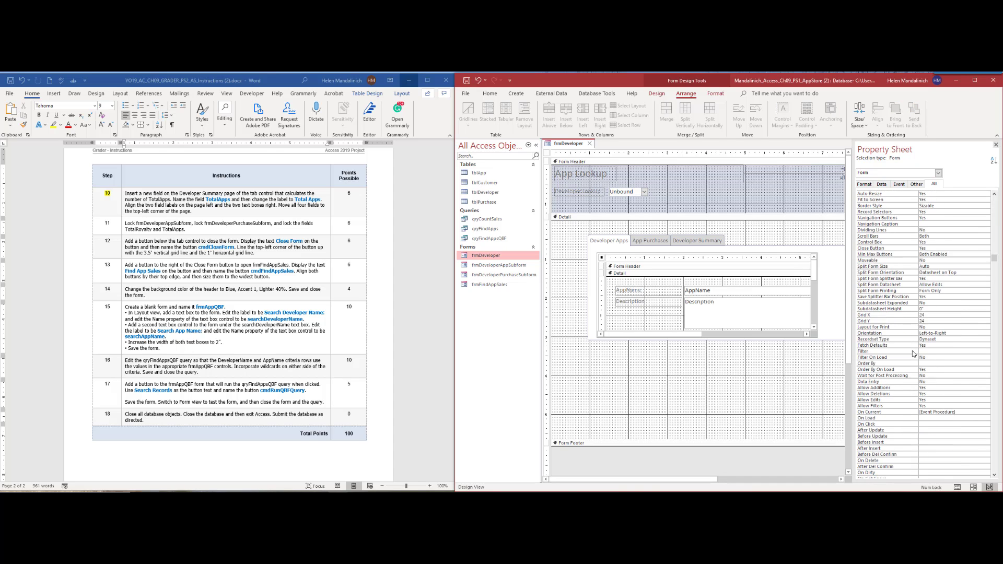
scroll(912, 350, "down", 9)
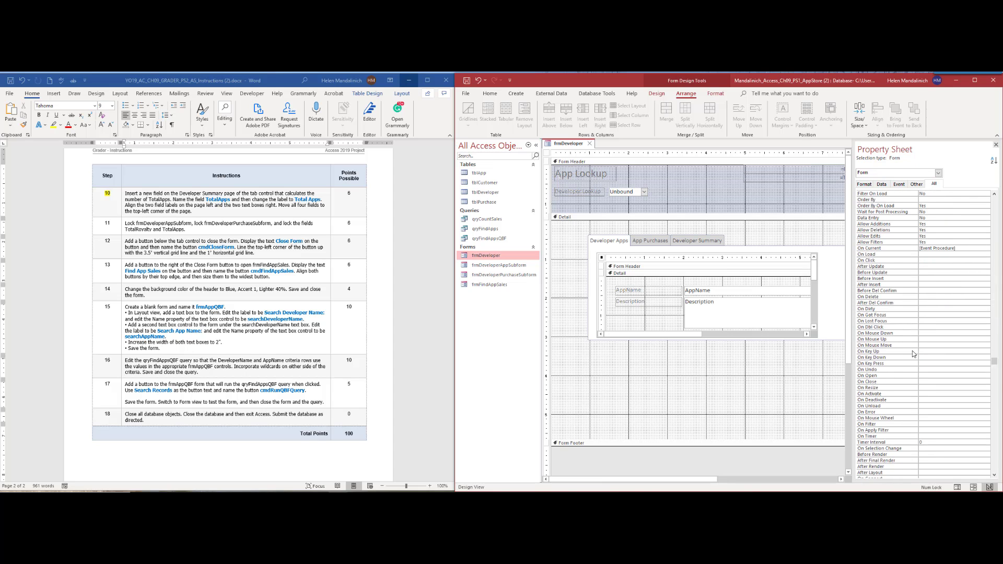
scroll(913, 354, "down", 3)
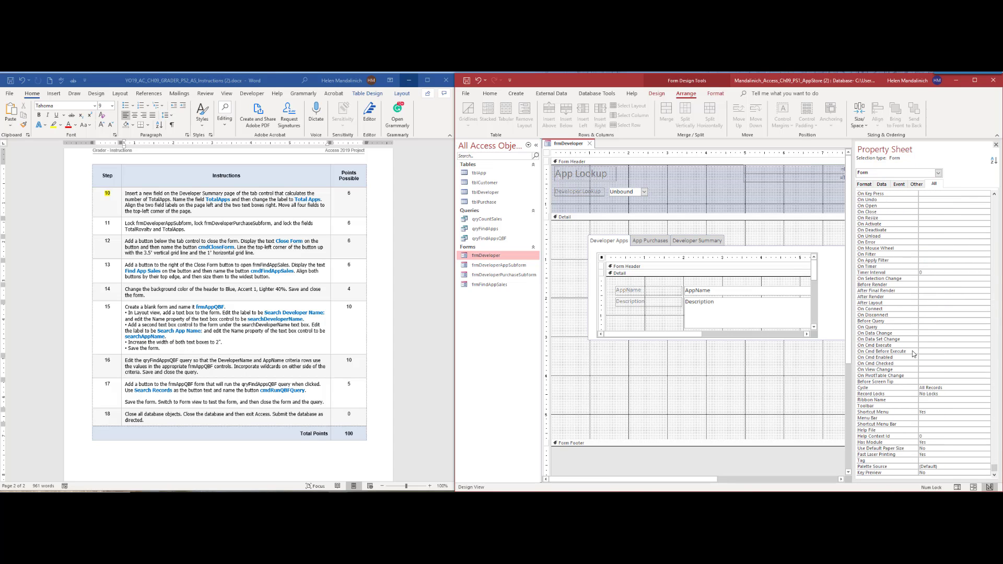
scroll(912, 350, "up", 20)
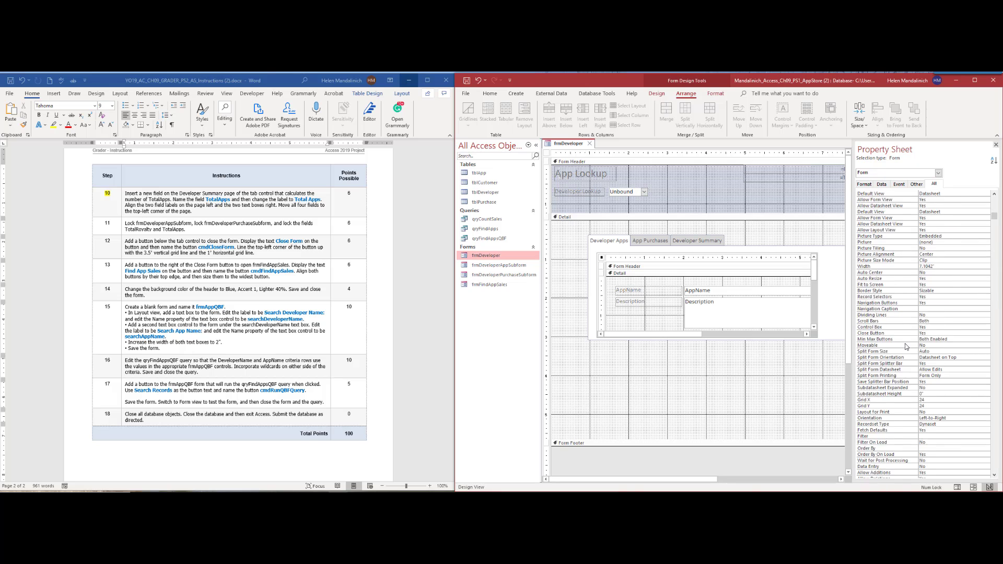
scroll(906, 346, "up", 1)
Set the Locked property to Yes for the subform controls on the Developer Apps and App Purchases pages.
left_click(599, 292)
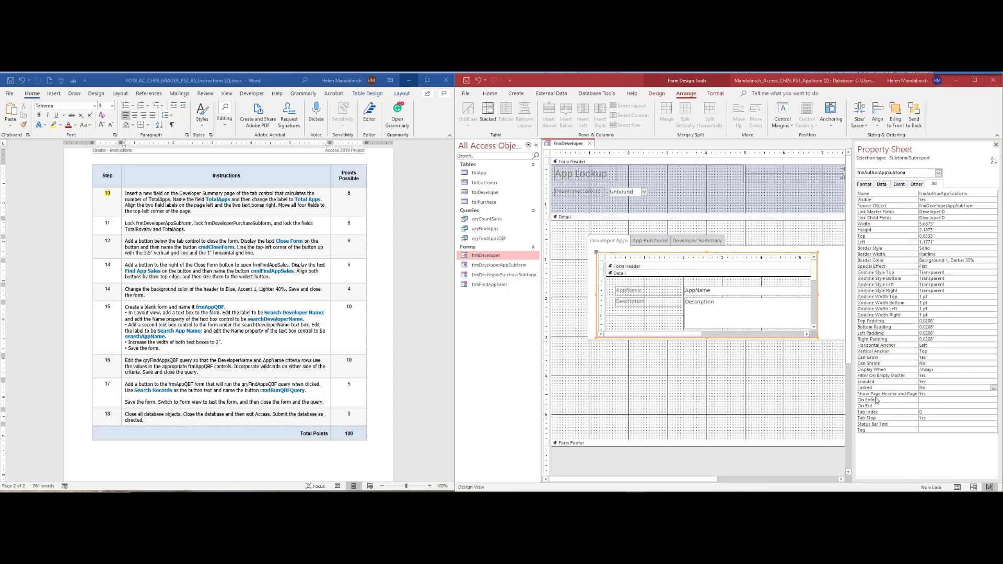
double_click(922, 387)
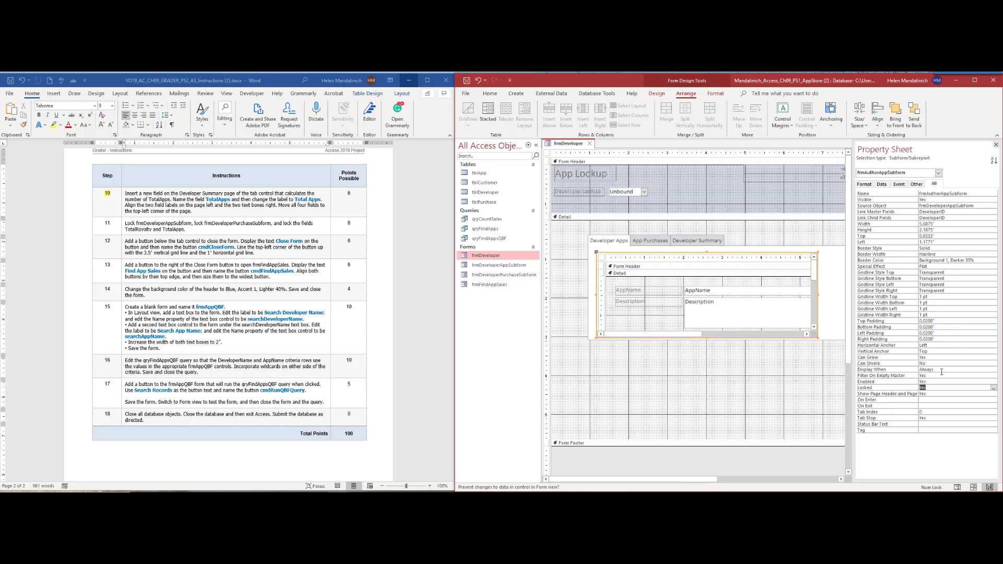
left_click(651, 245)
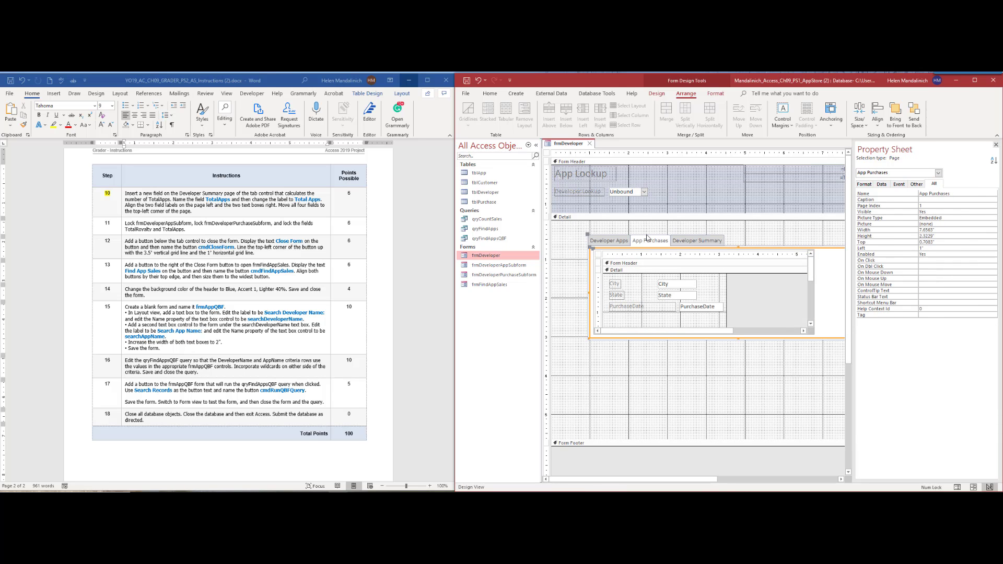
left_click(601, 257)
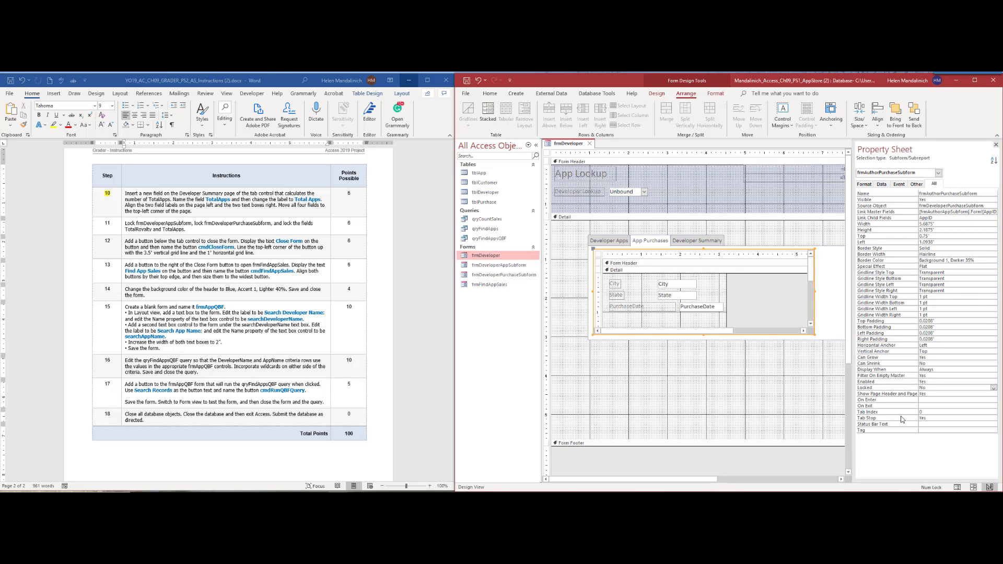
double_click(895, 388)
Switch to the Word instructions and highlight the number of step 11 to mark it as done.
left_click(178, 222)
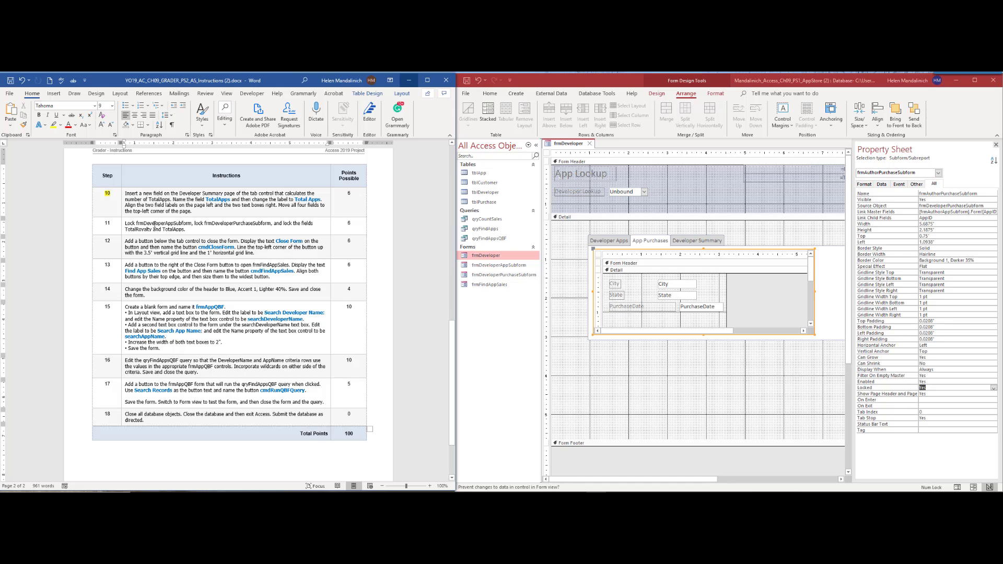
left_click_drag(113, 223, 100, 223)
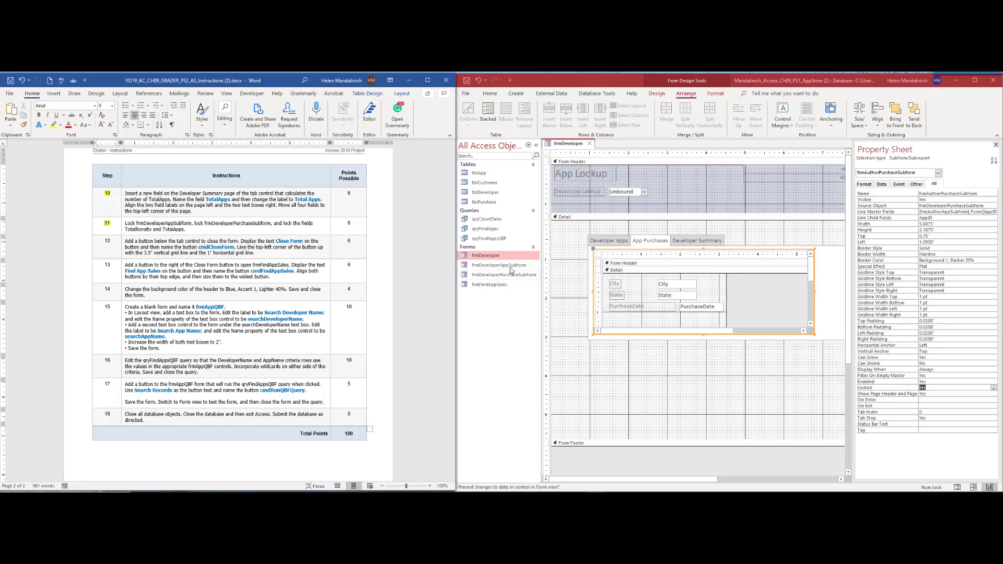
scroll(211, 265, "down", 2)
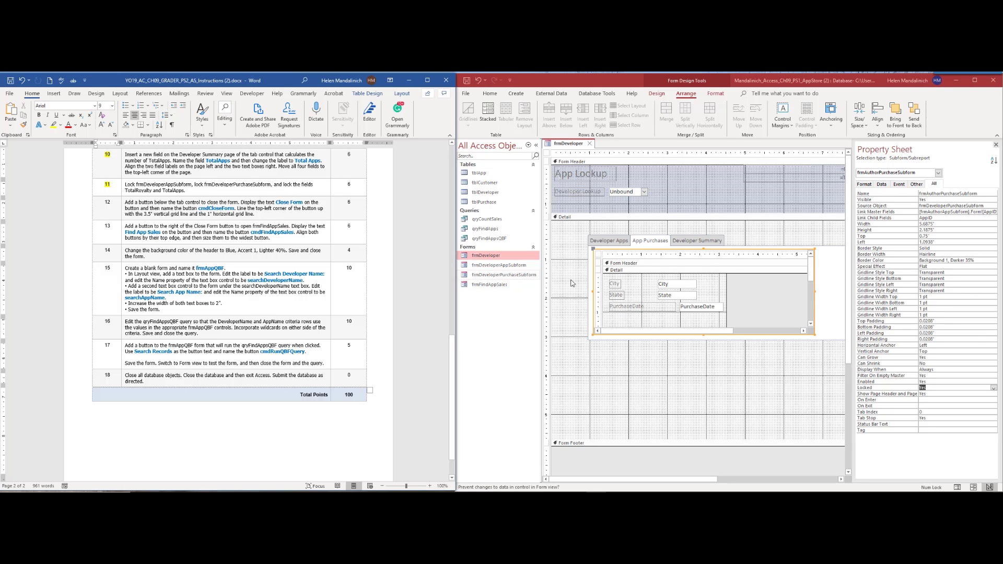
Switch to Access and add a command button below the tab control, choosing the Close Form action from Form Operations.
left_click(657, 93)
left_click(594, 114)
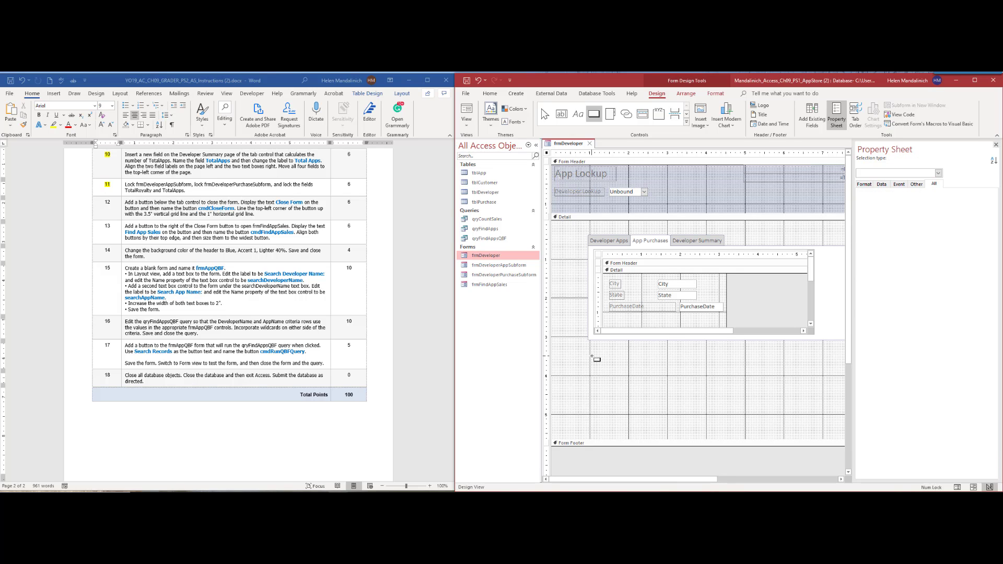
left_click(594, 358)
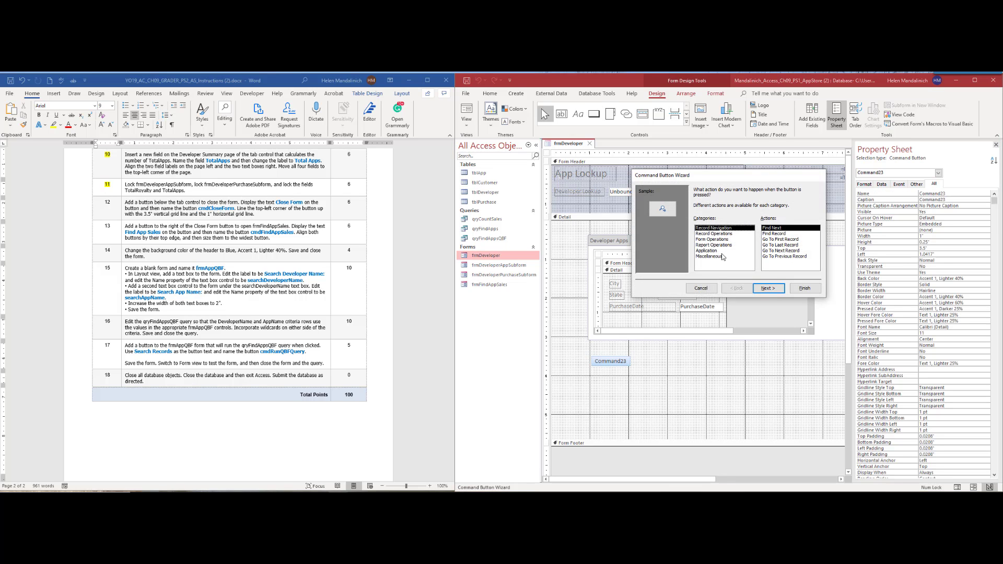
left_click(718, 251)
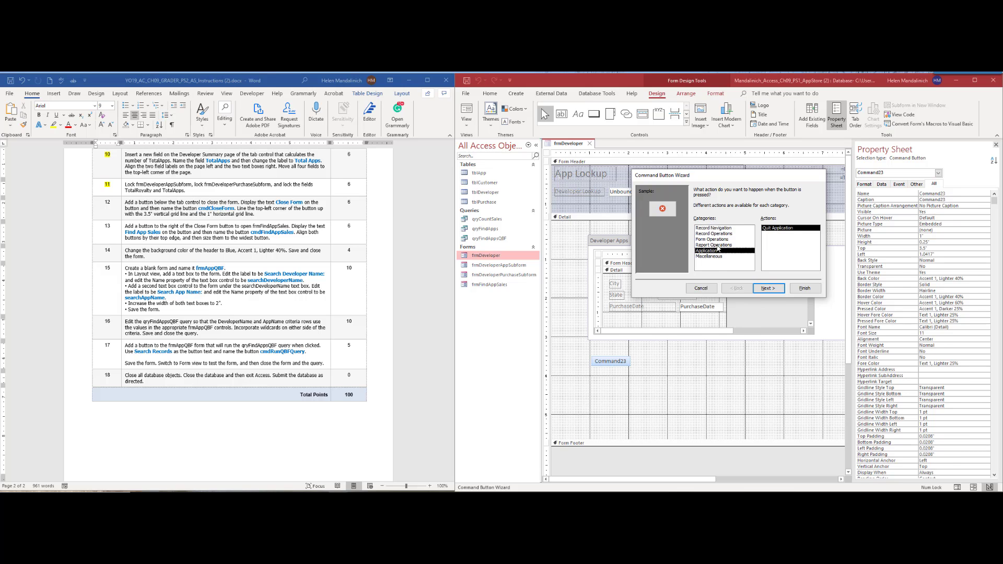
left_click(717, 245)
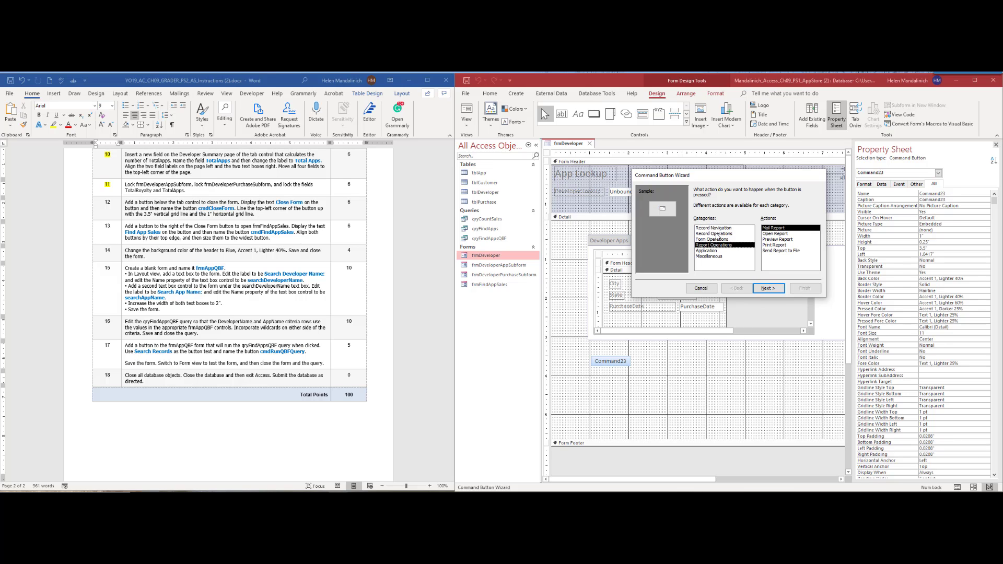
left_click(715, 240)
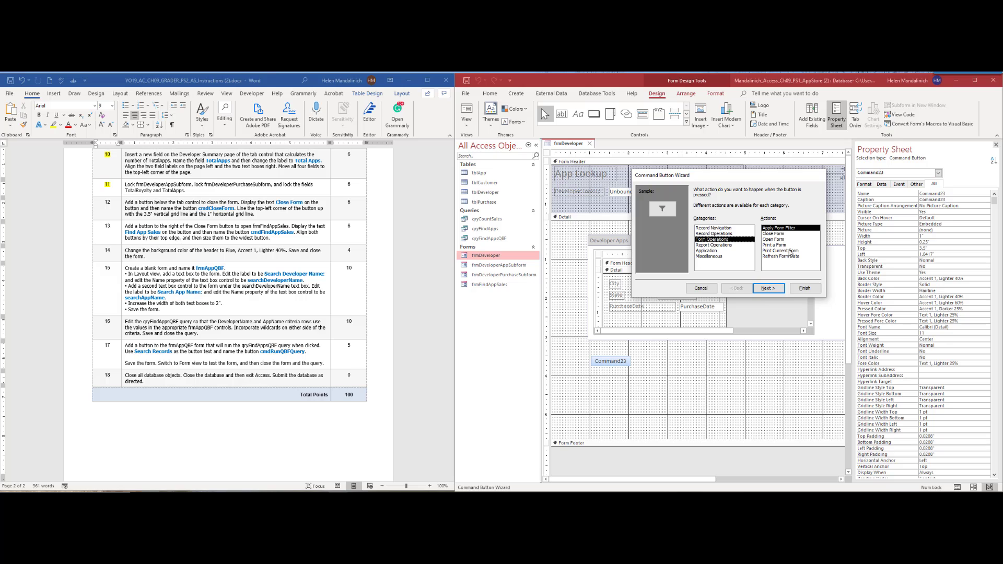
left_click(773, 233)
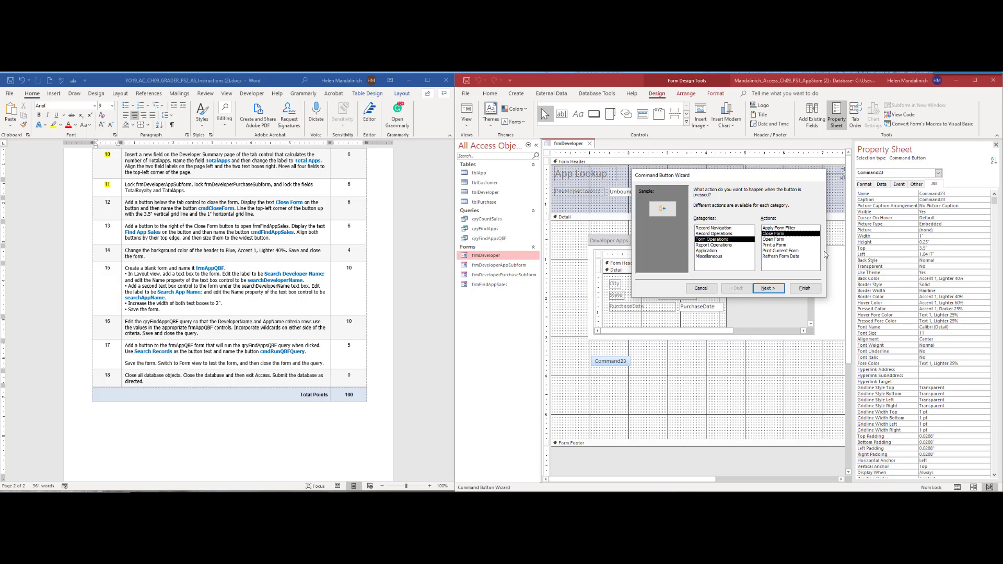
Display the text Close Form on the button, name it cmdCloseForm and finish the wizard.
left_click(766, 289)
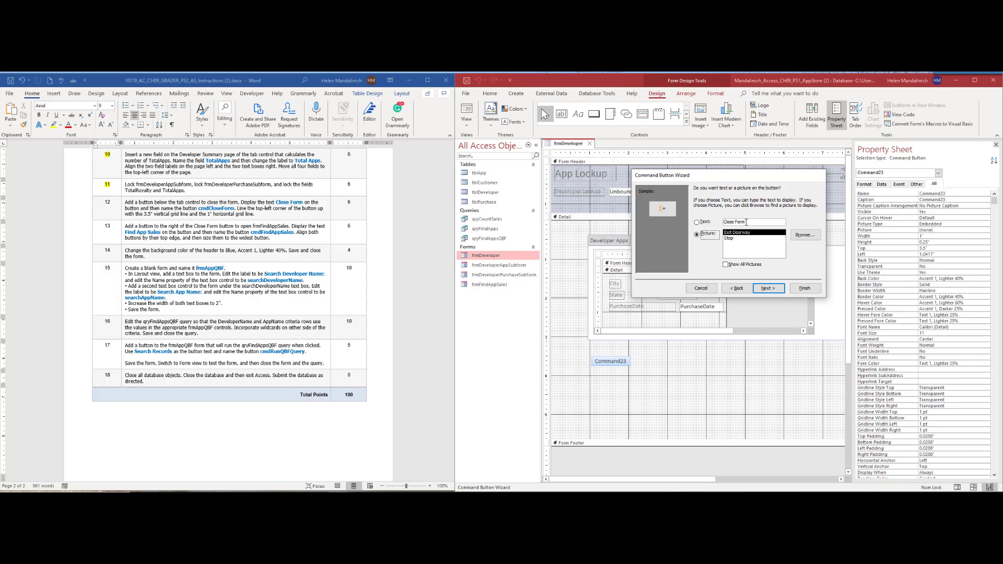
left_click(697, 222)
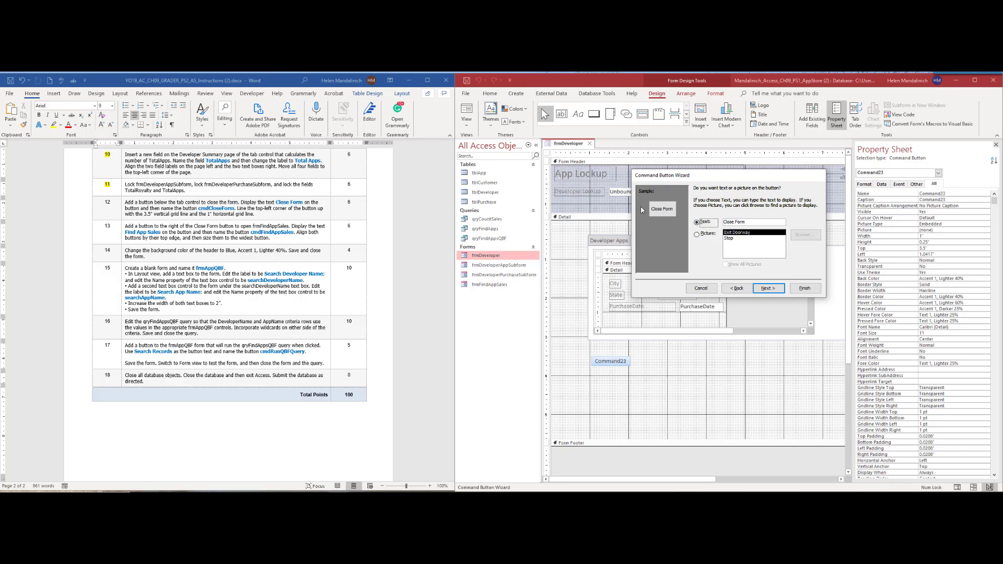
left_click(768, 288)
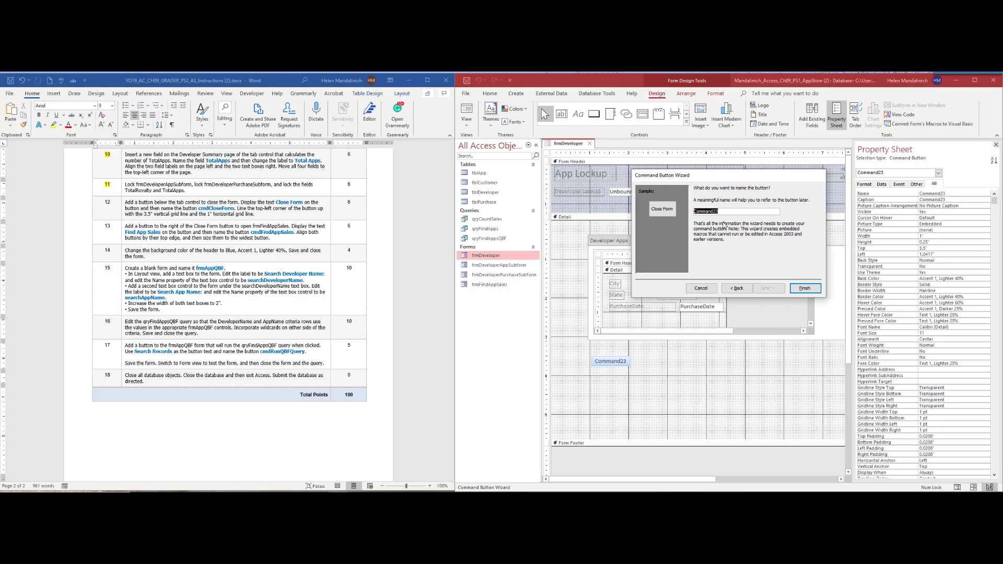
type("cmdCloseForm")
left_click(805, 289)
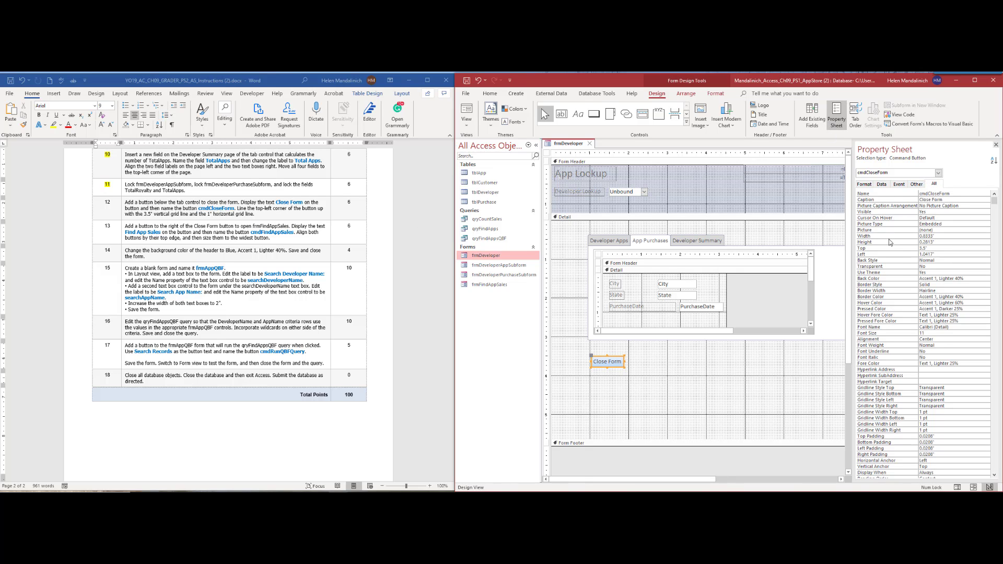
Set the Left position of the Close Form button to 1".
left_click(943, 255)
left_click_drag(936, 255, 911, 255)
type("1")
key("Return")
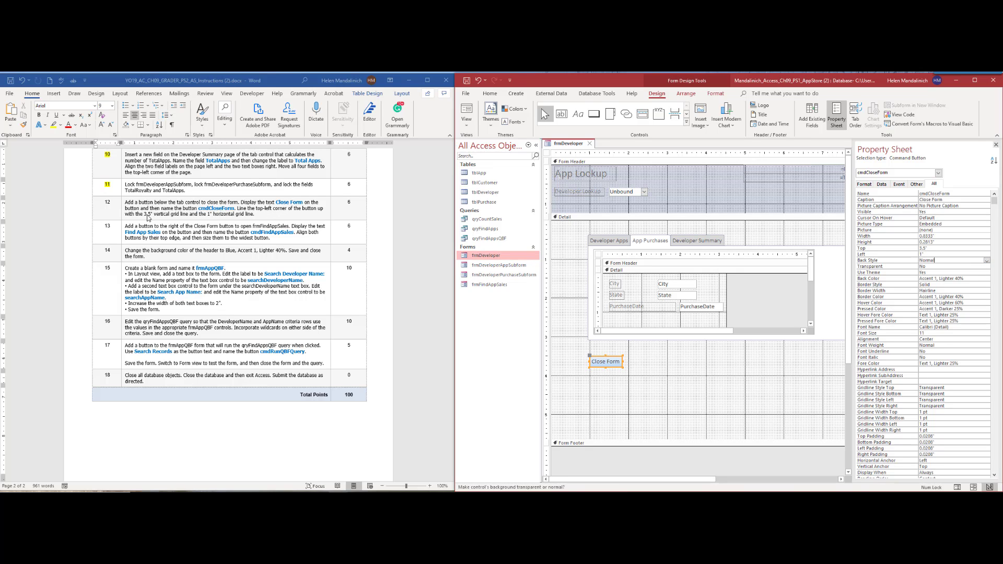
left_click(935, 249)
Switch to the Word instructions and highlight the number of step 12 to mark it as done.
double_click(107, 202)
left_click(134, 186)
key("Left")
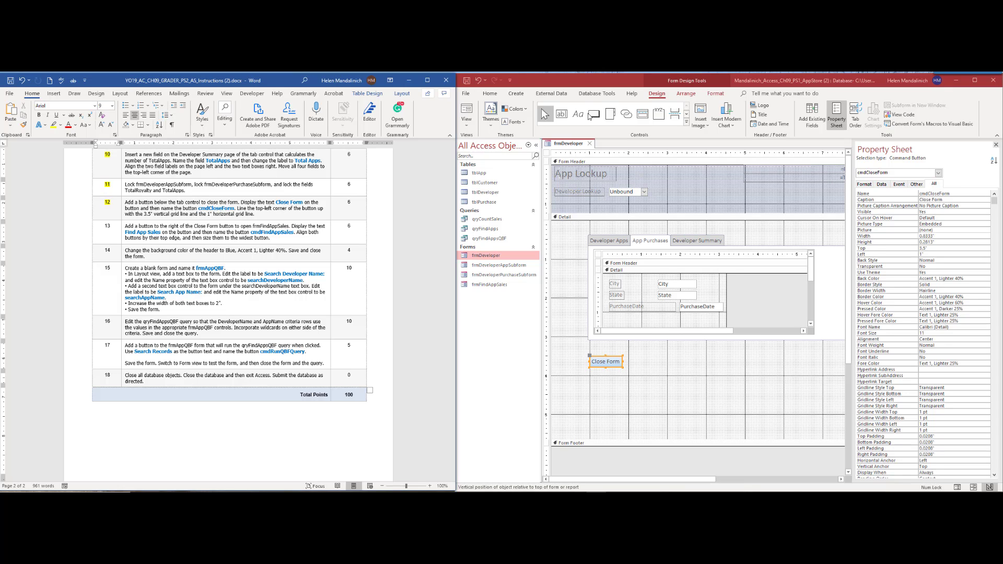
Switch to Access and add a command button beside the Close Form button, using the Open Form action from Form Operations to open frmFindAppSales.
left_click(642, 360)
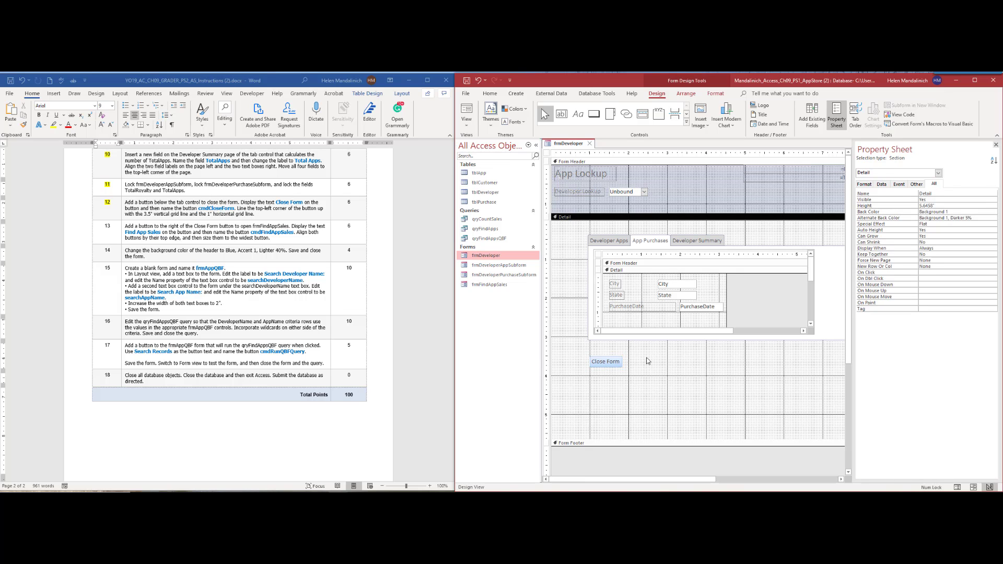
left_click(594, 114)
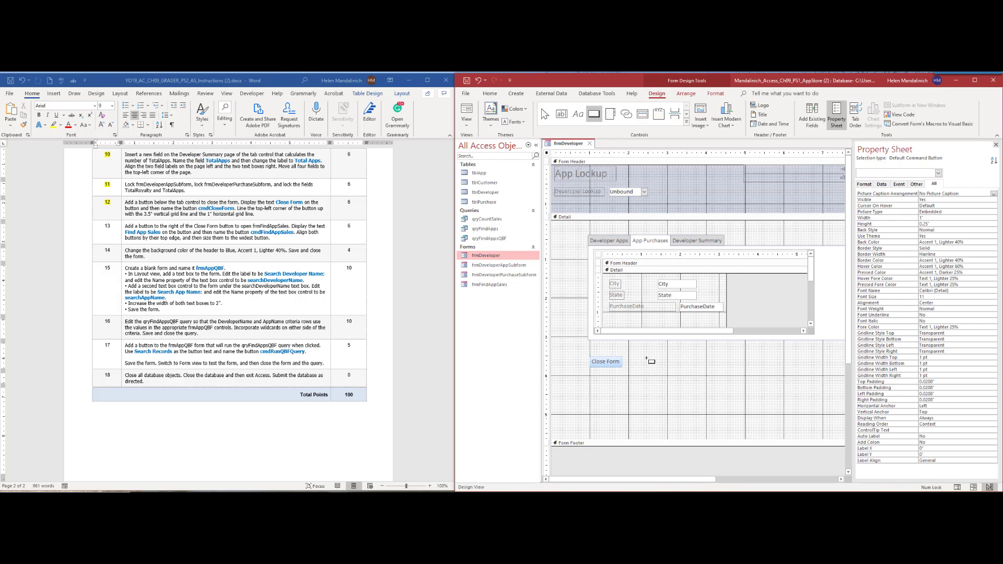
left_click(646, 359)
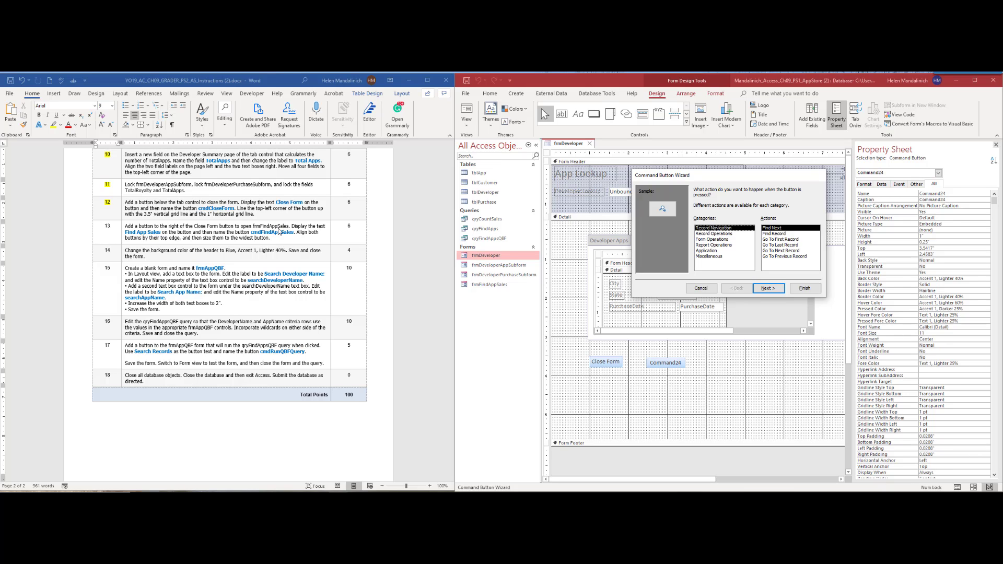
left_click(722, 240)
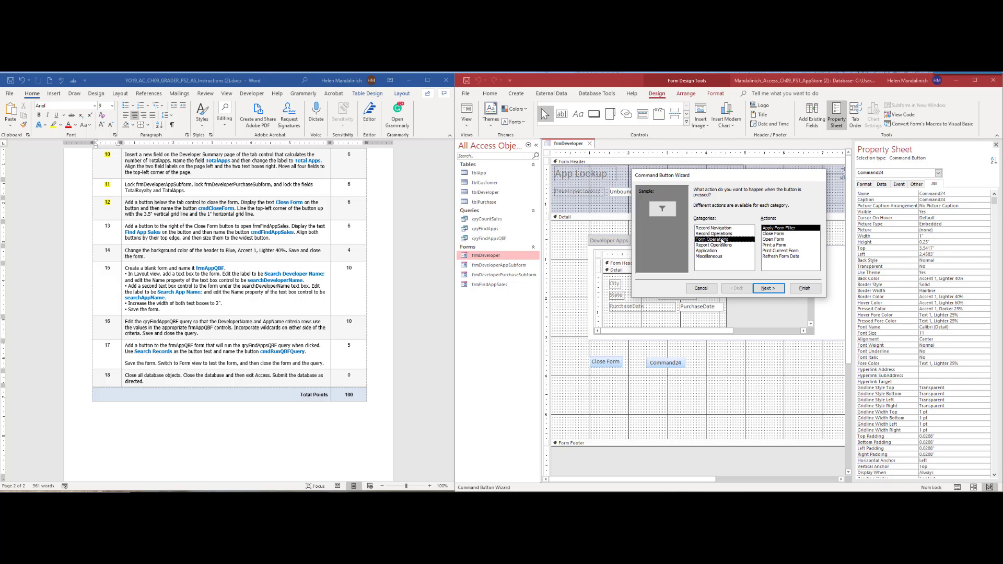
left_click(772, 240)
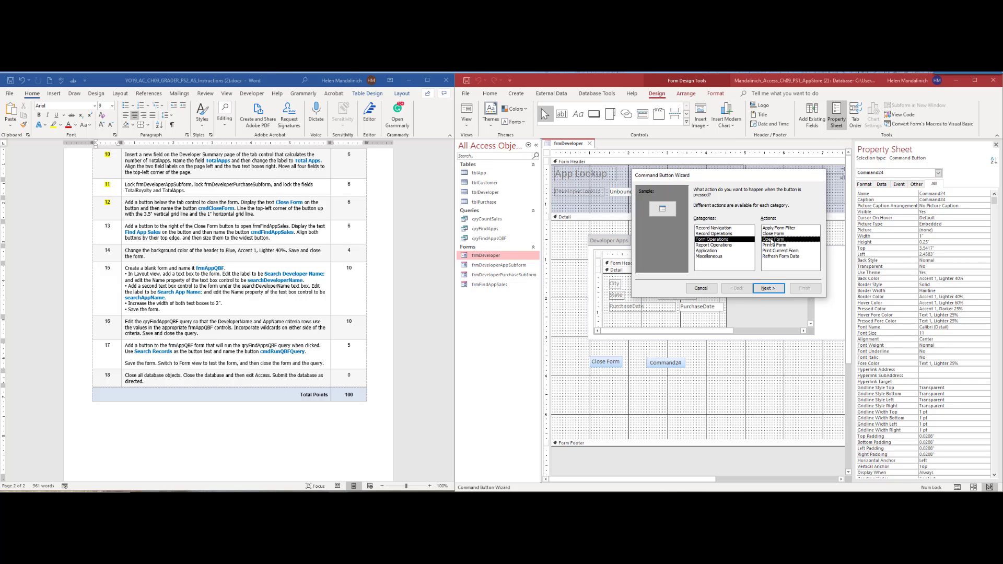
left_click(764, 288)
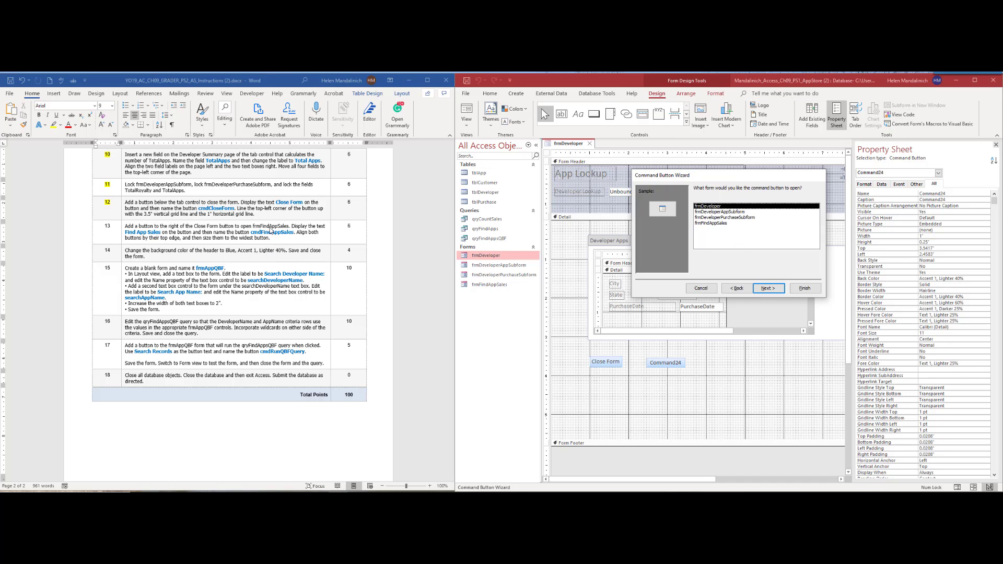
left_click(712, 223)
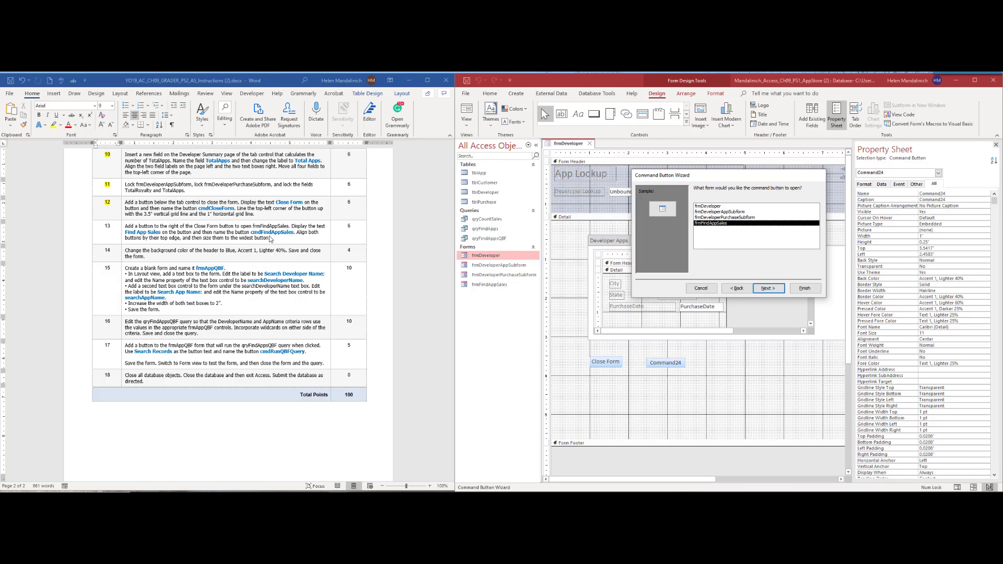
left_click(768, 288)
Display the text Find App Sales on the new button, name it cmdFindAppSales and finish the wizard.
left_click(698, 223)
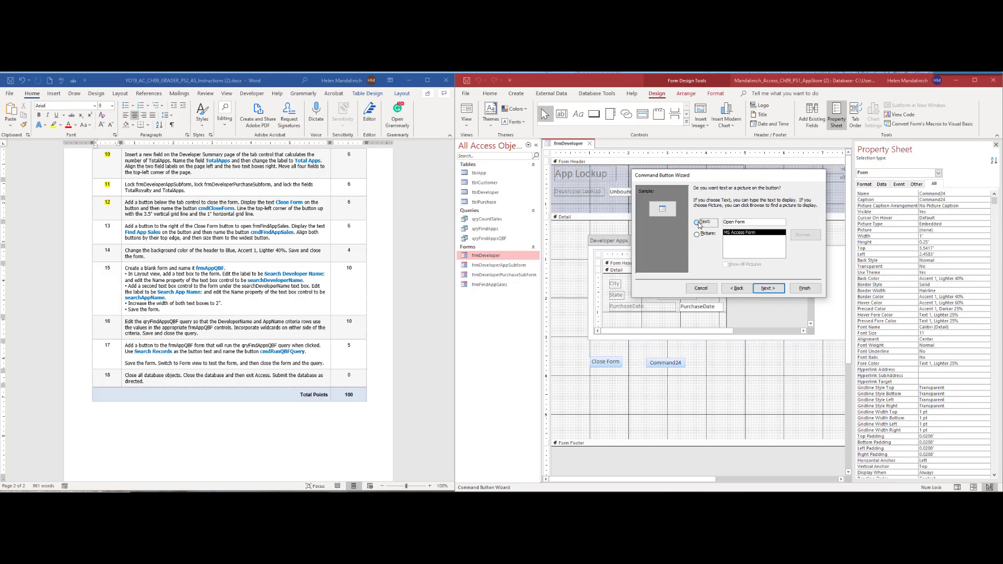
left_click_drag(754, 223, 723, 223)
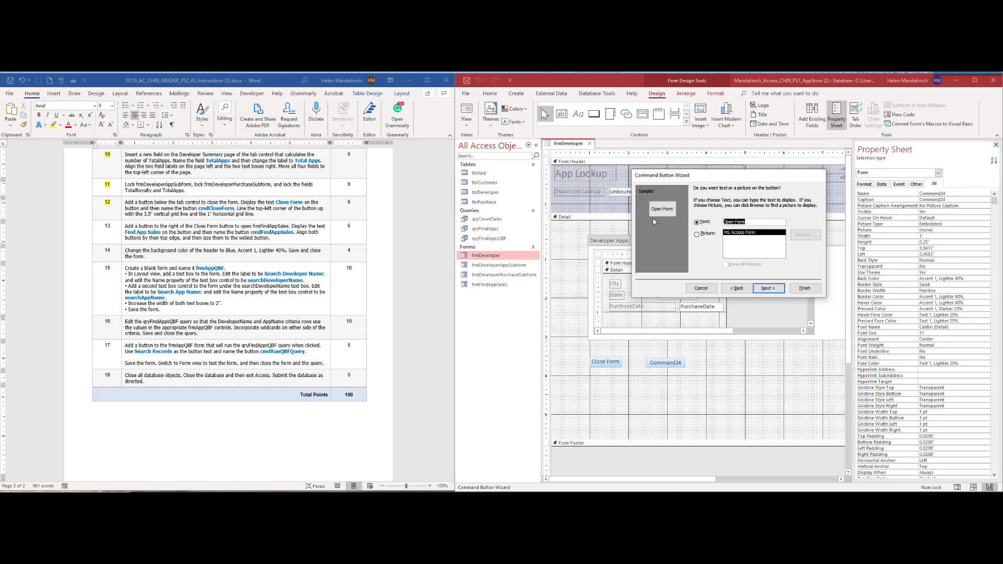
type("Fubd")
key("BackSpace")
key("BackSpace")
key("BackSpace")
type("ind App Sales")
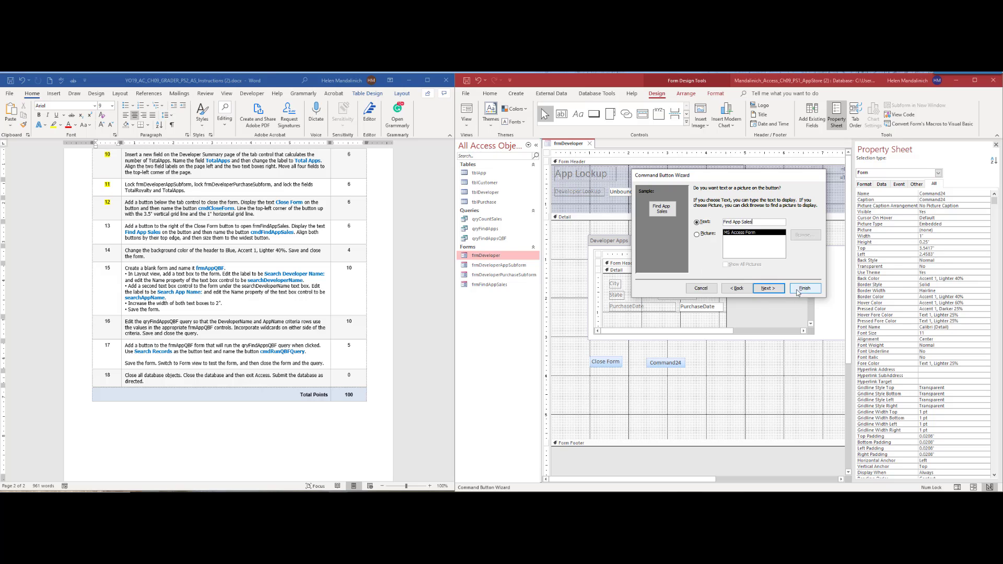
left_click(774, 291)
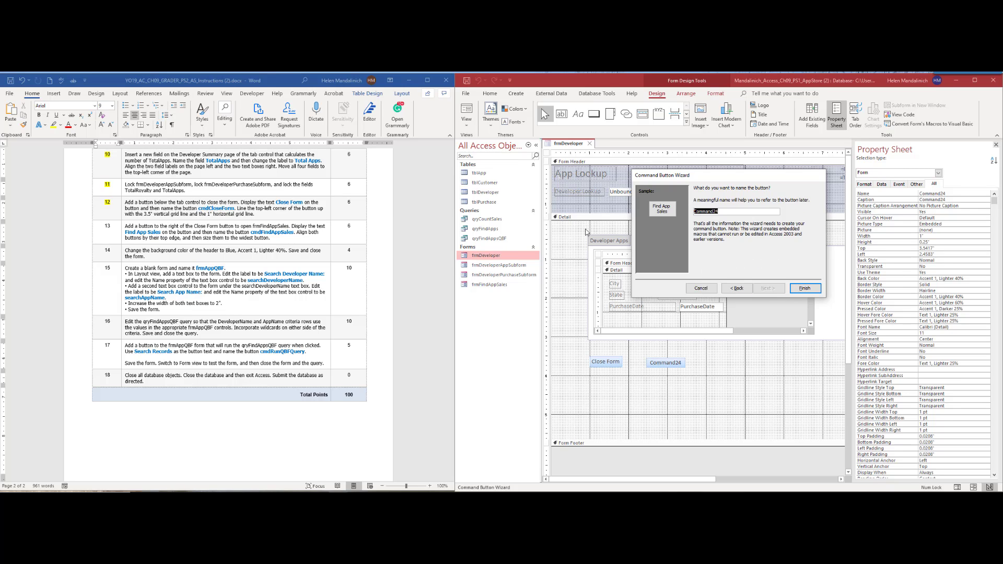
type("cmdFindAppSales")
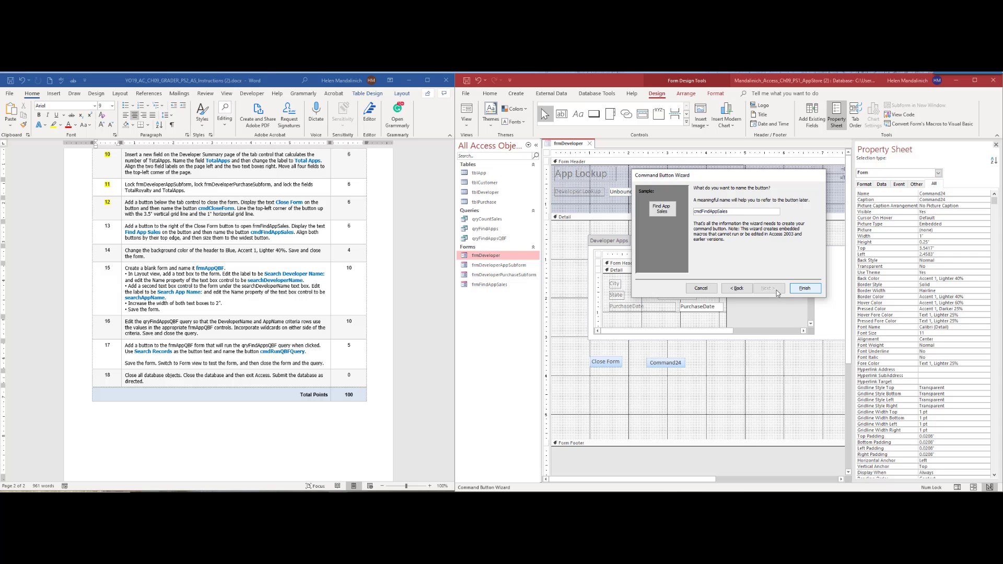
left_click(807, 290)
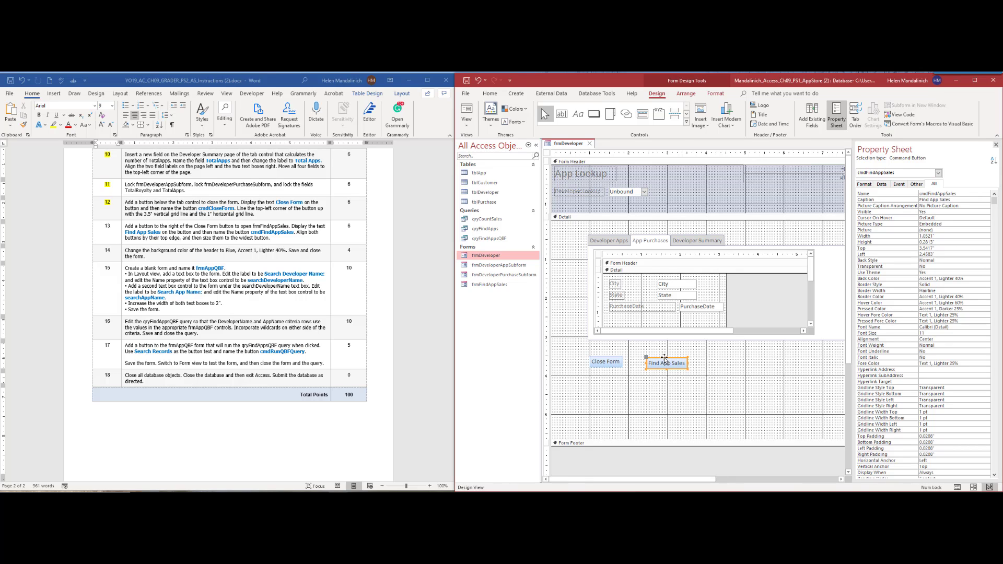
Align the Close Form and Find App Sales buttons by their top edges and size both to the widest.
left_click_drag(664, 359, 666, 365)
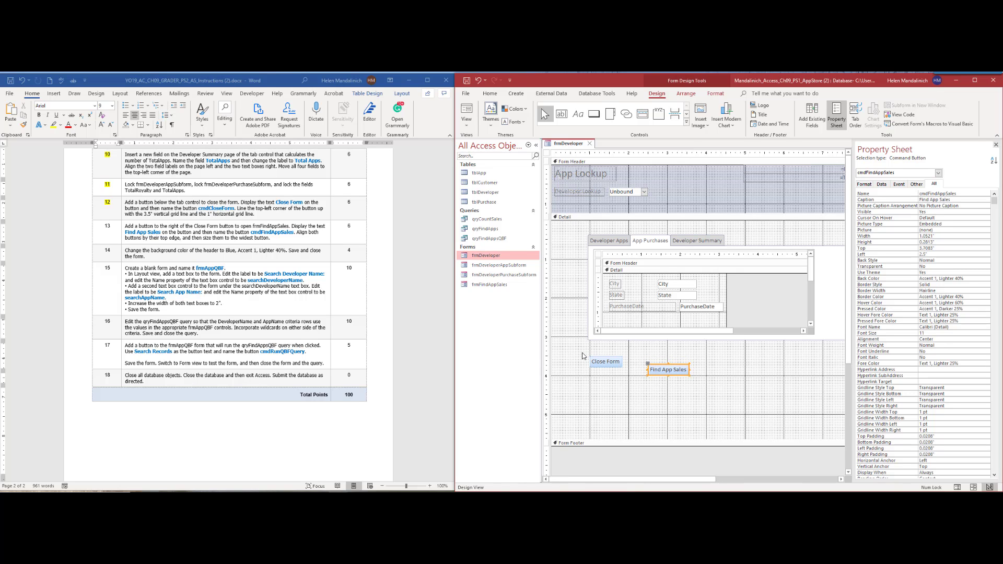
left_click_drag(582, 353, 714, 386)
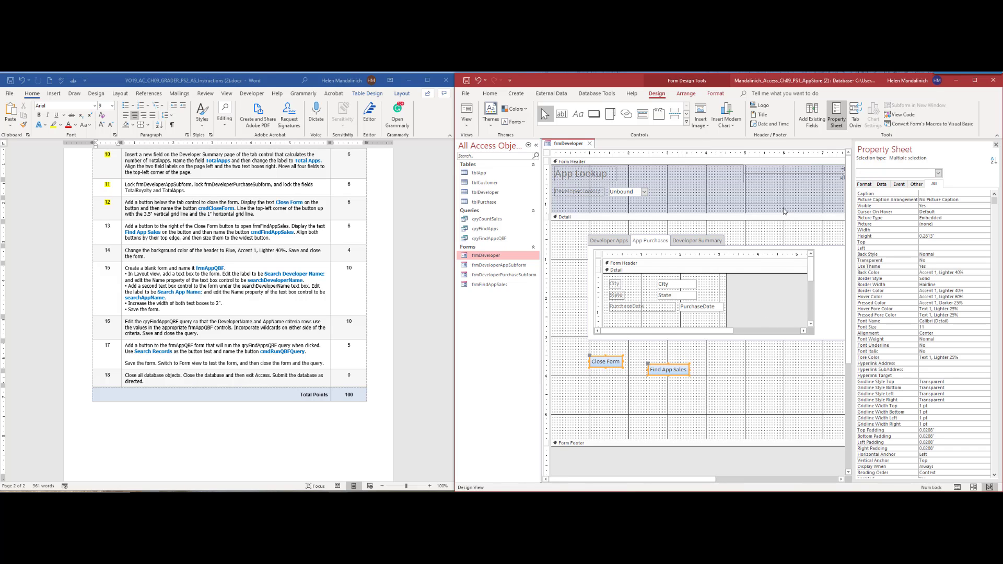
left_click(686, 93)
left_click(878, 116)
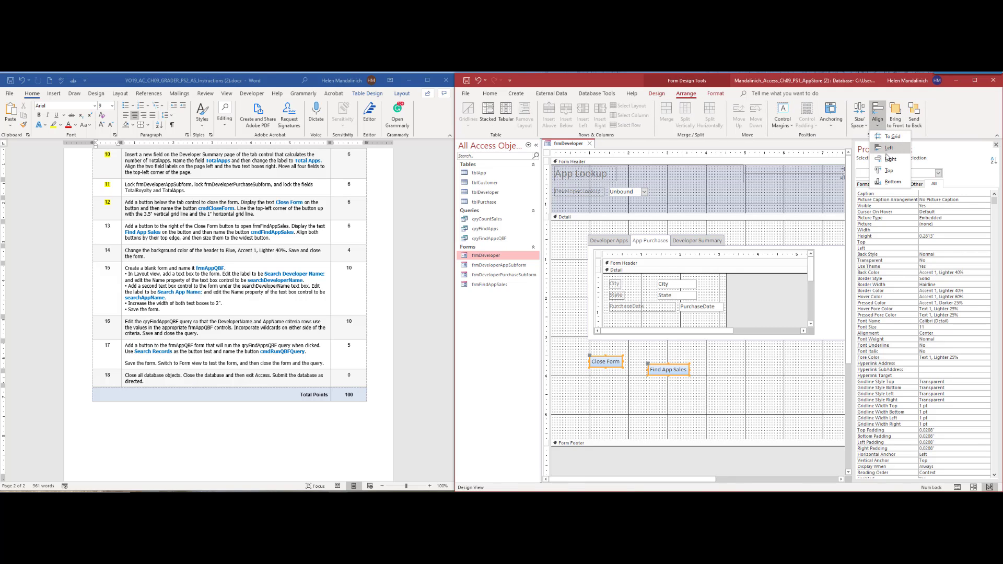
left_click(888, 172)
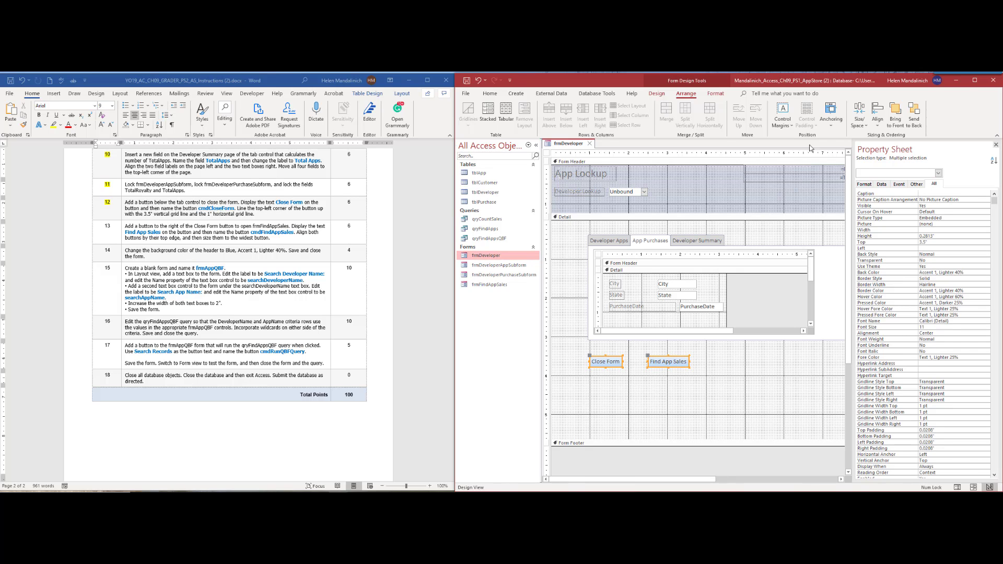
left_click(863, 127)
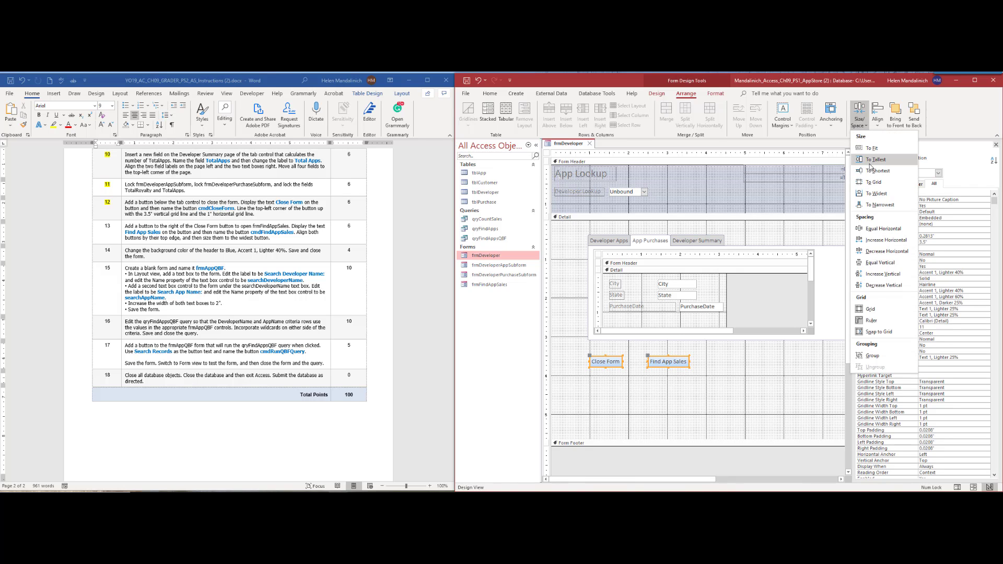
left_click(868, 194)
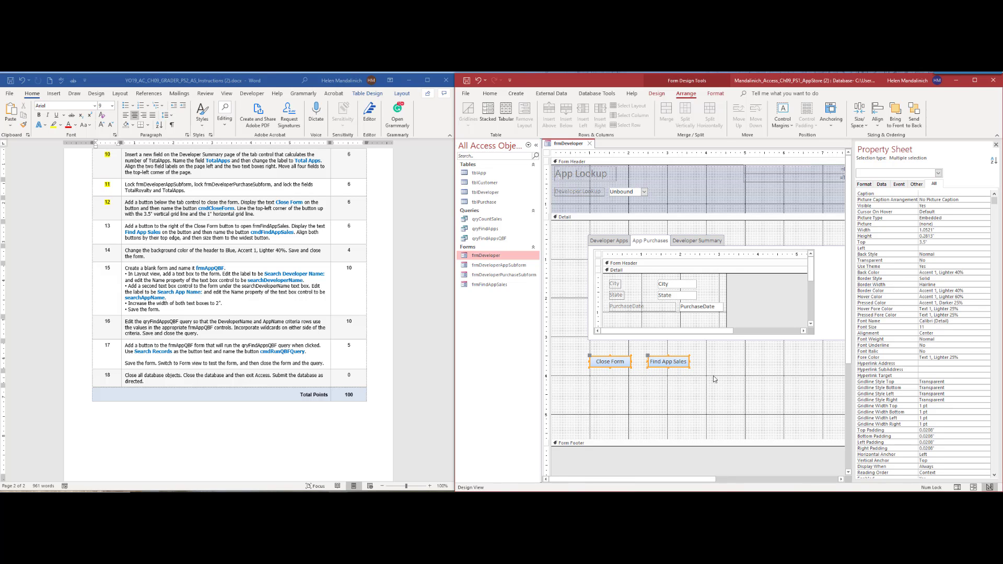
Switch to the Word instructions and highlight the number of step 13 to mark it as done.
double_click(106, 224)
left_click(135, 214)
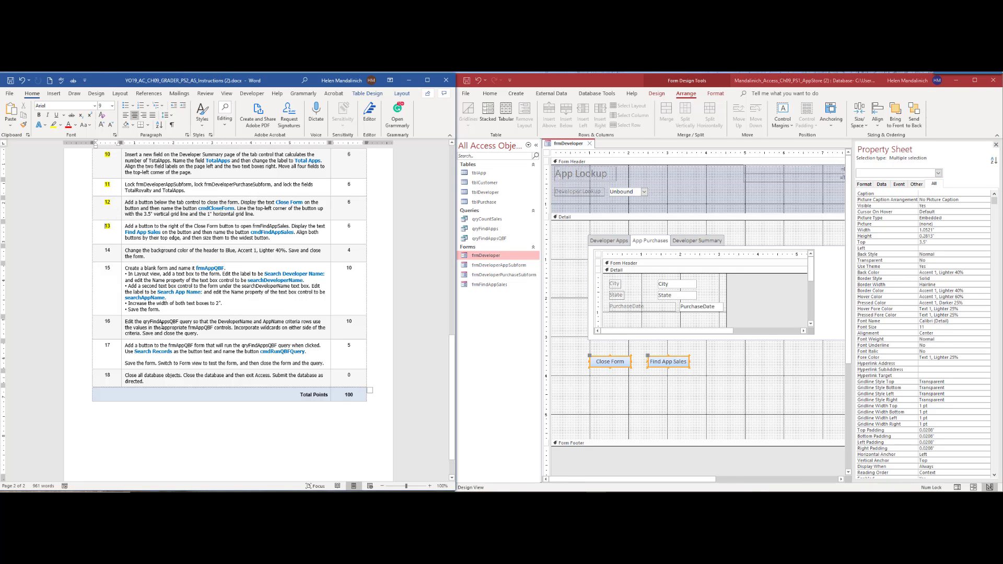
scroll(161, 325, "down", 2)
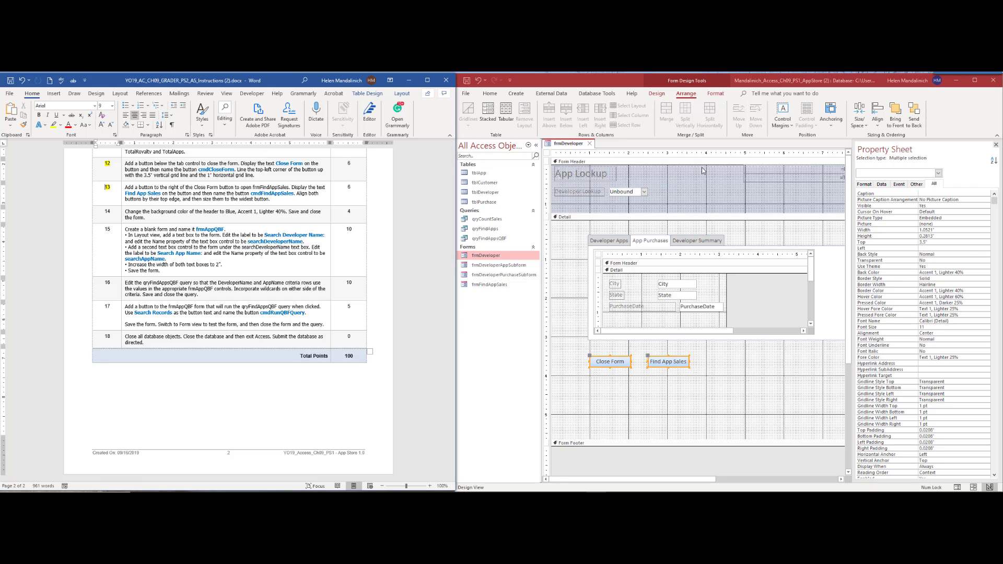
Switch to Access, set the Form Header's Back Color to Accent 1, Lighter 40%, and save and close frmDeveloper.
left_click(555, 163)
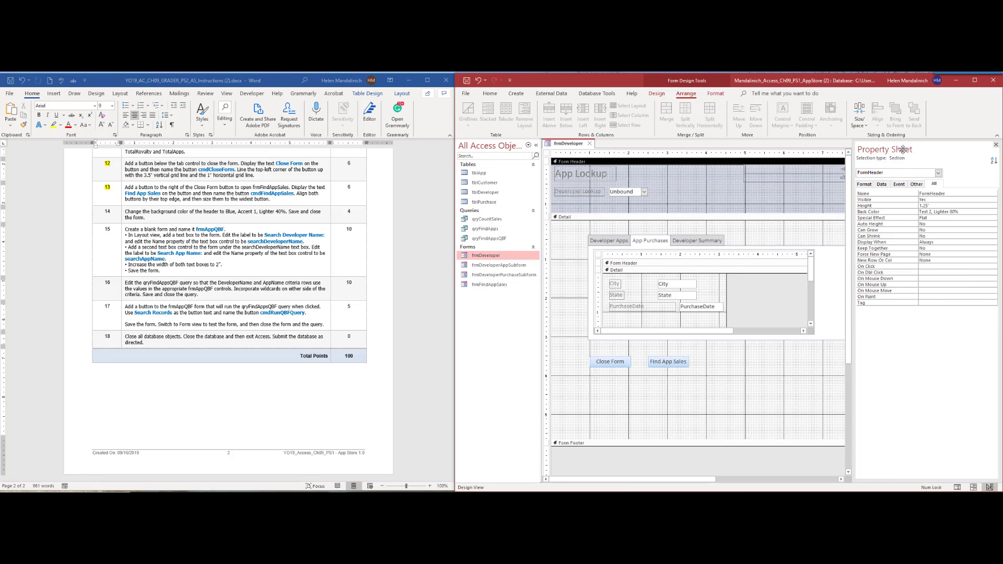
left_click(865, 184)
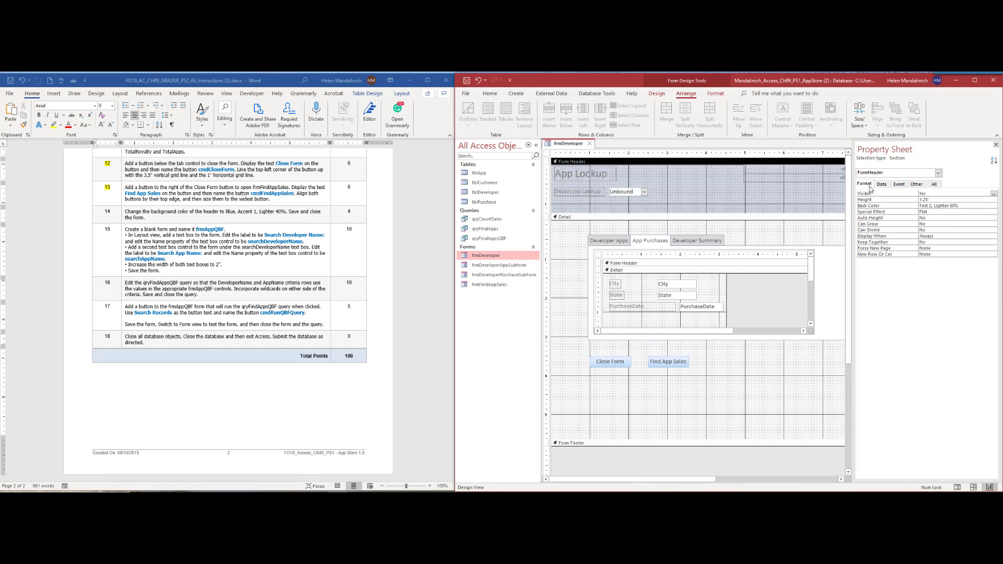
left_click(962, 206)
left_click(993, 206)
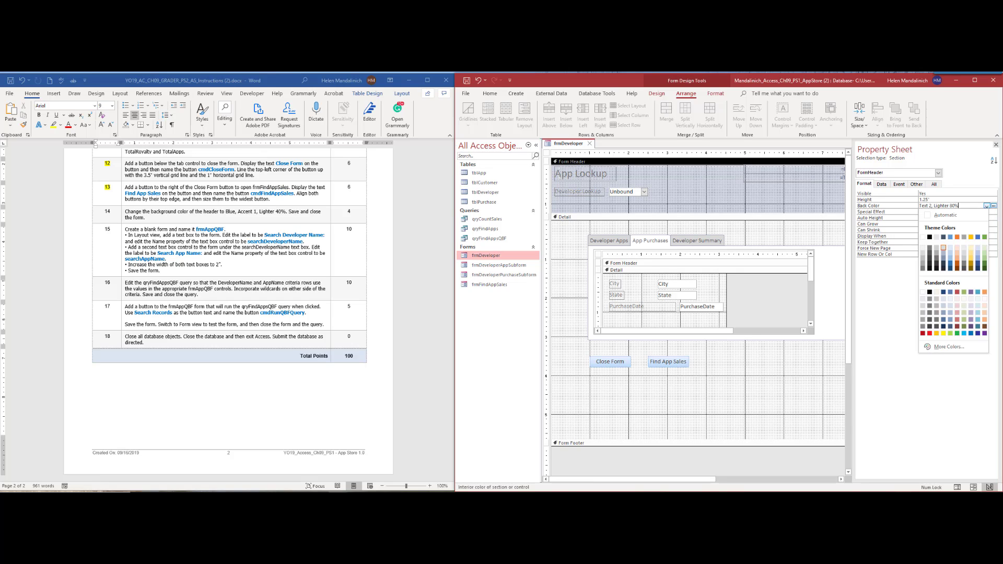
key("Escape")
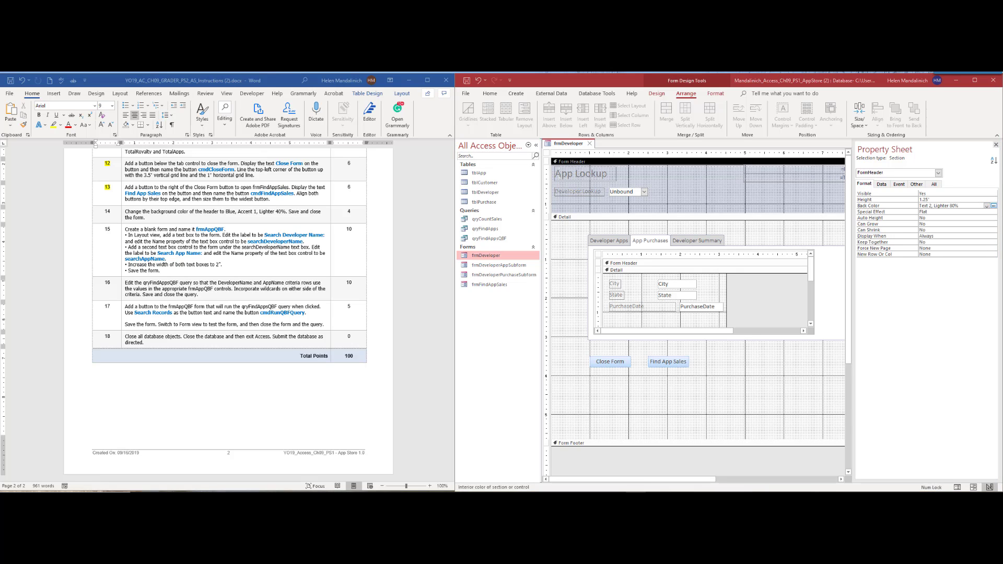
left_click(993, 206)
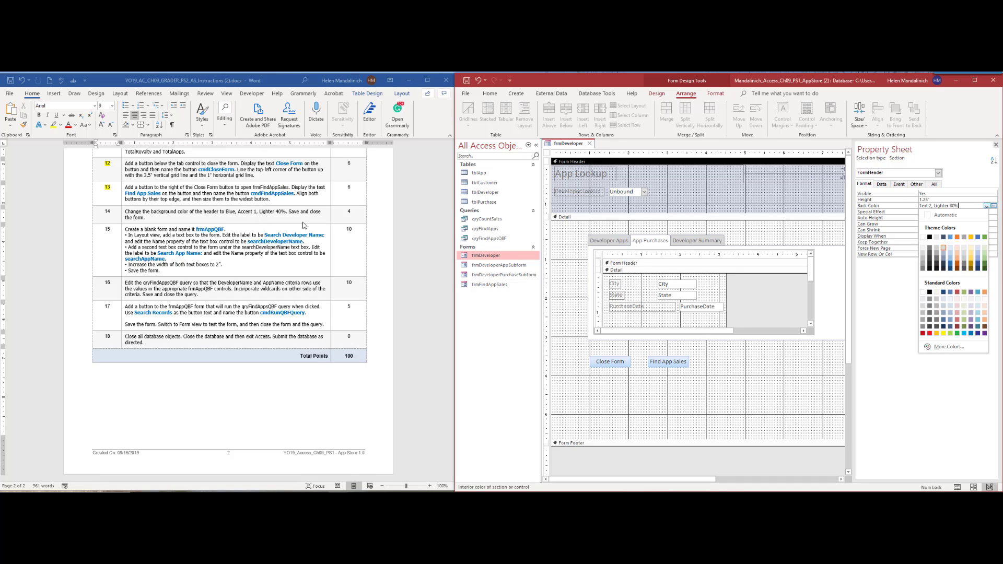
left_click(951, 260)
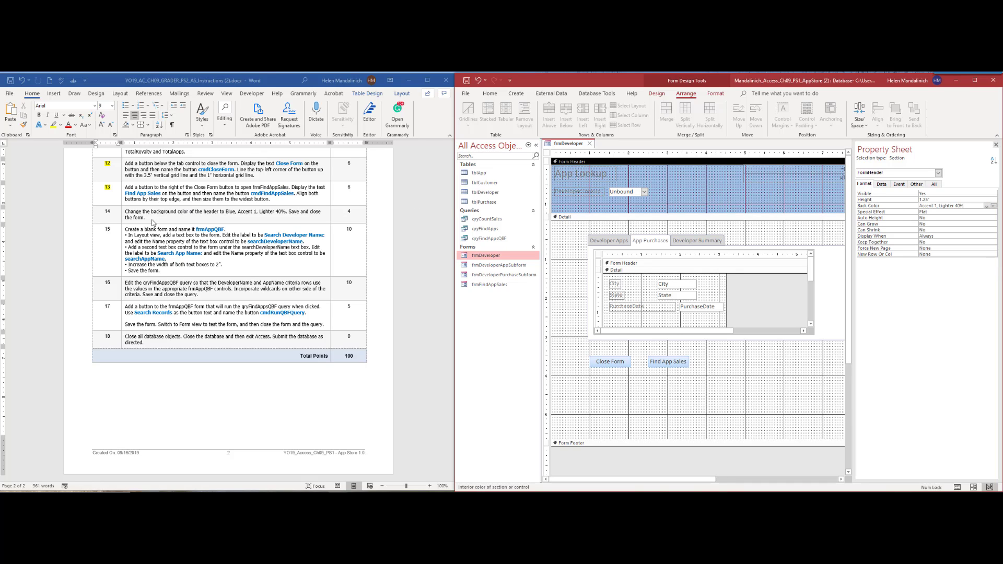
left_click(469, 82)
left_click(590, 145)
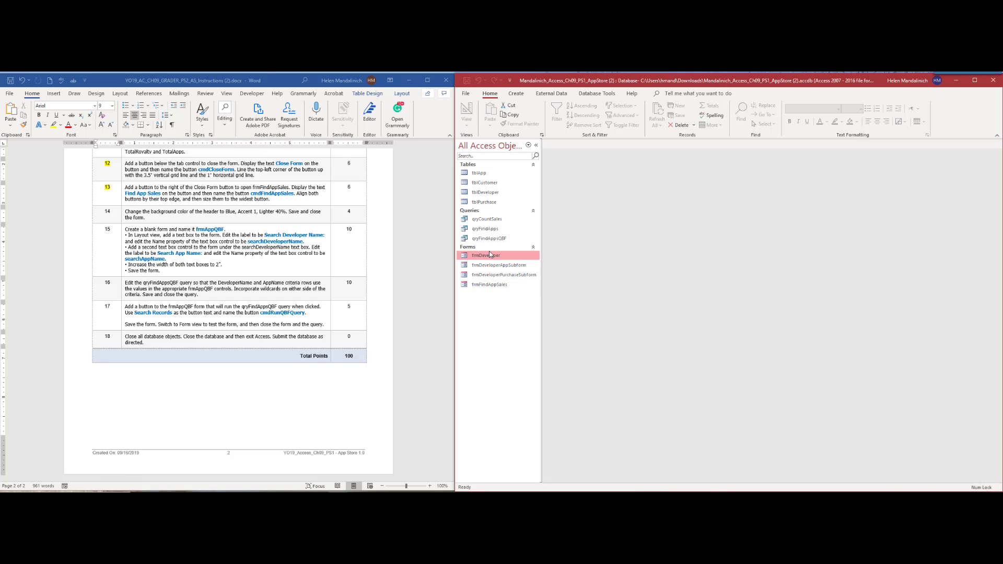
Review frmFindAppSales in Form view and check frmDeveloper's three tab pages for another developer chosen in Developer Lookup.
double_click(482, 285)
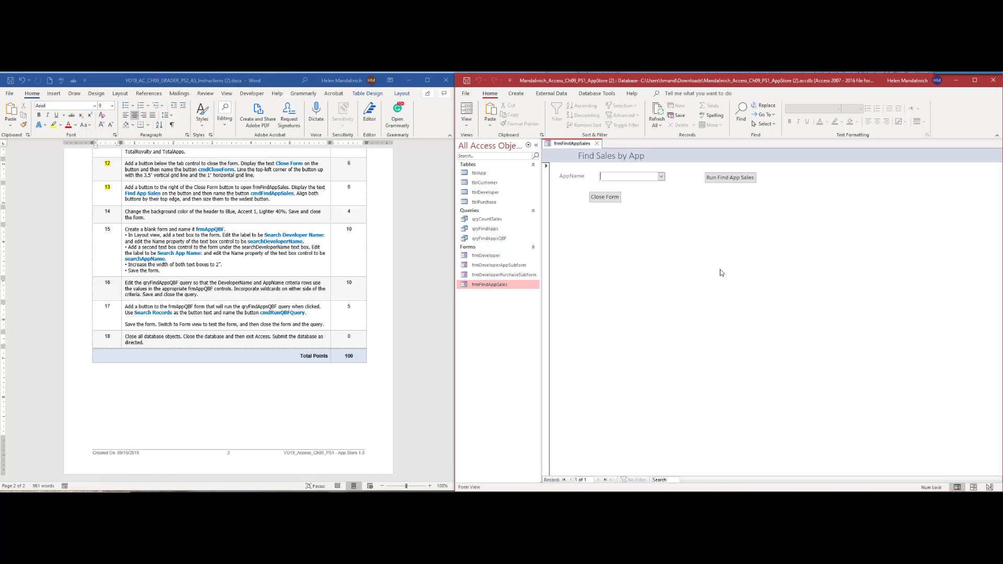
left_click(596, 143)
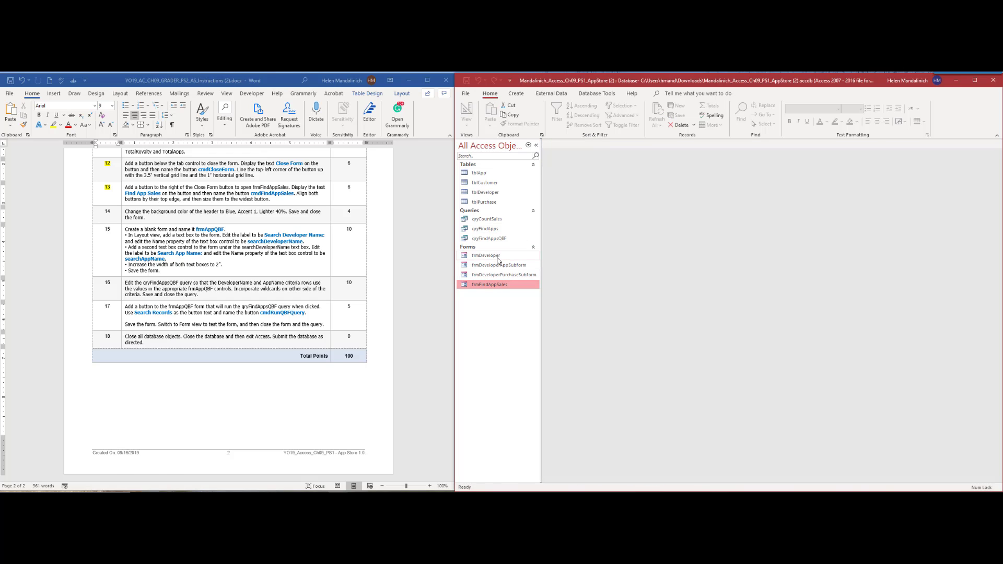
double_click(497, 256)
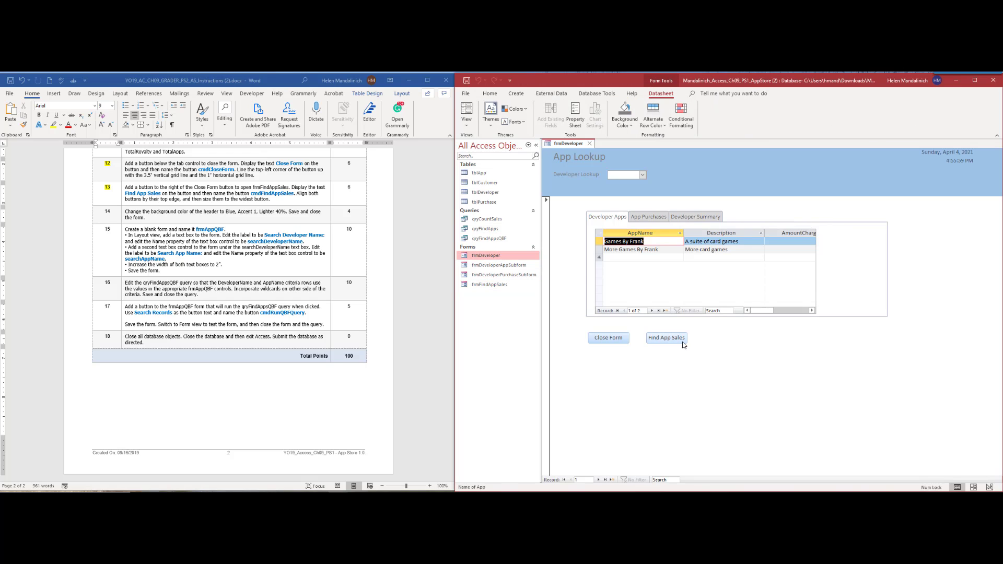
left_click(643, 175)
left_click(622, 191)
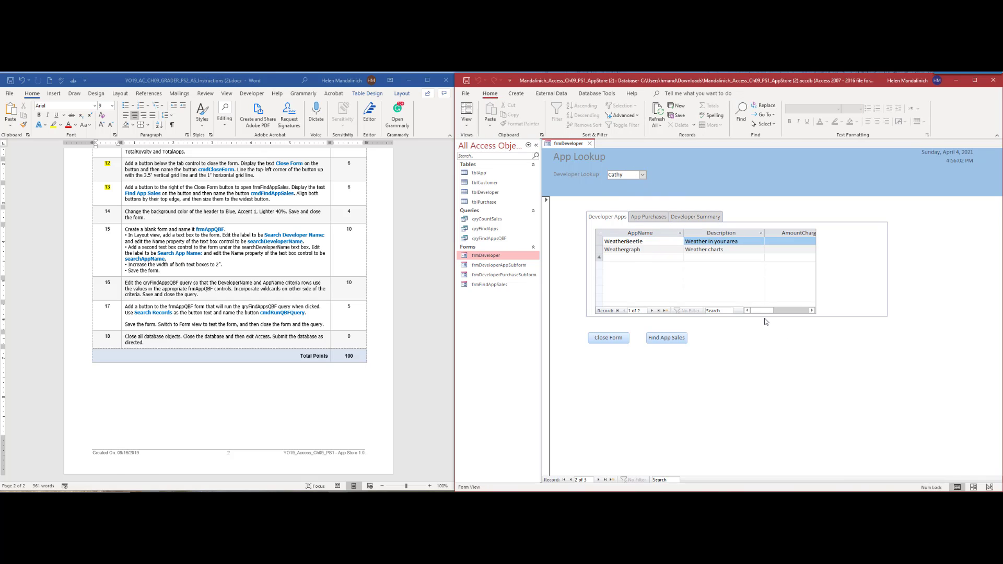
left_click(649, 218)
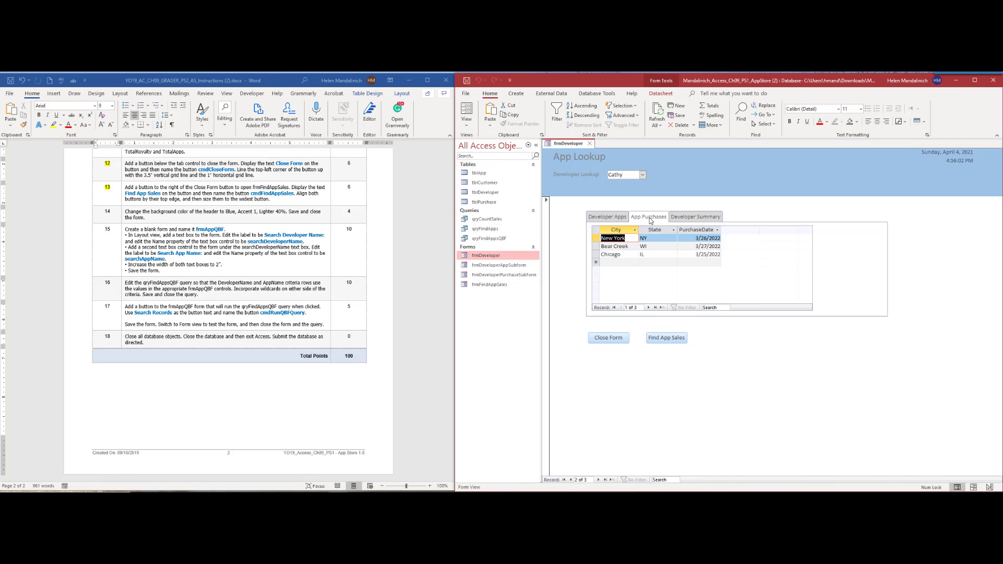
left_click(615, 218)
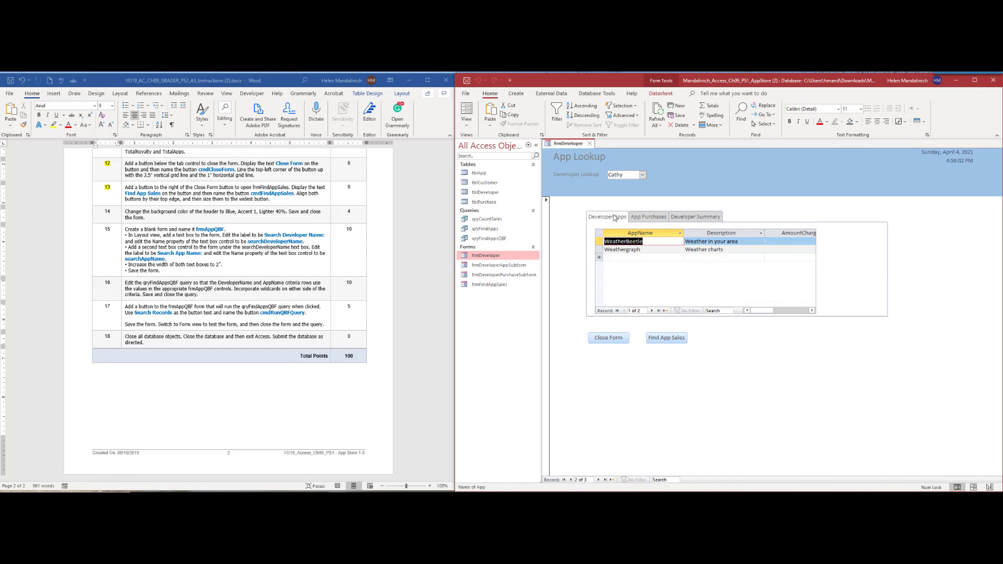
left_click(687, 218)
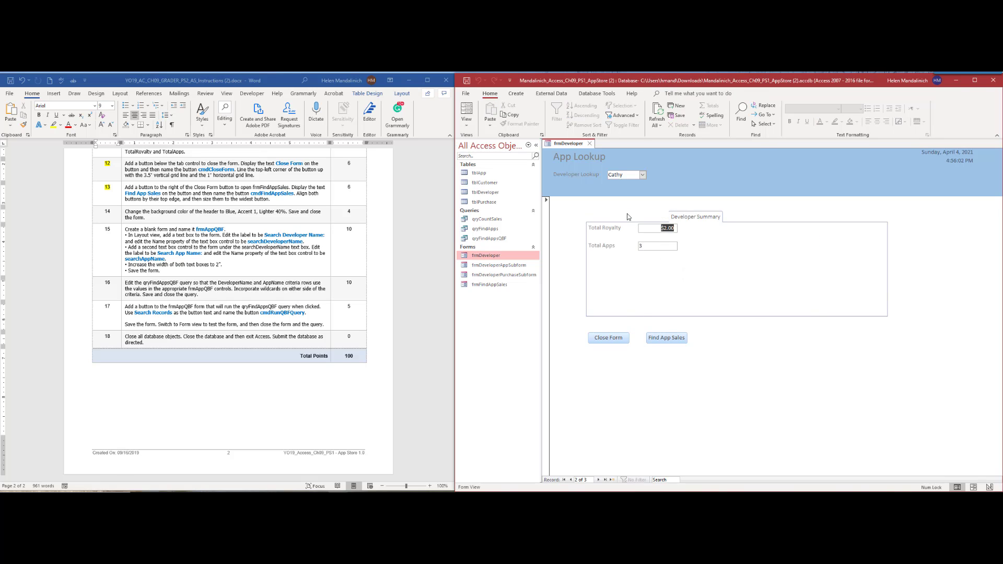
Check frmDeveloper's App Purchases and Developer Apps tab pages and test its Close Form button.
left_click(649, 217)
left_click(619, 217)
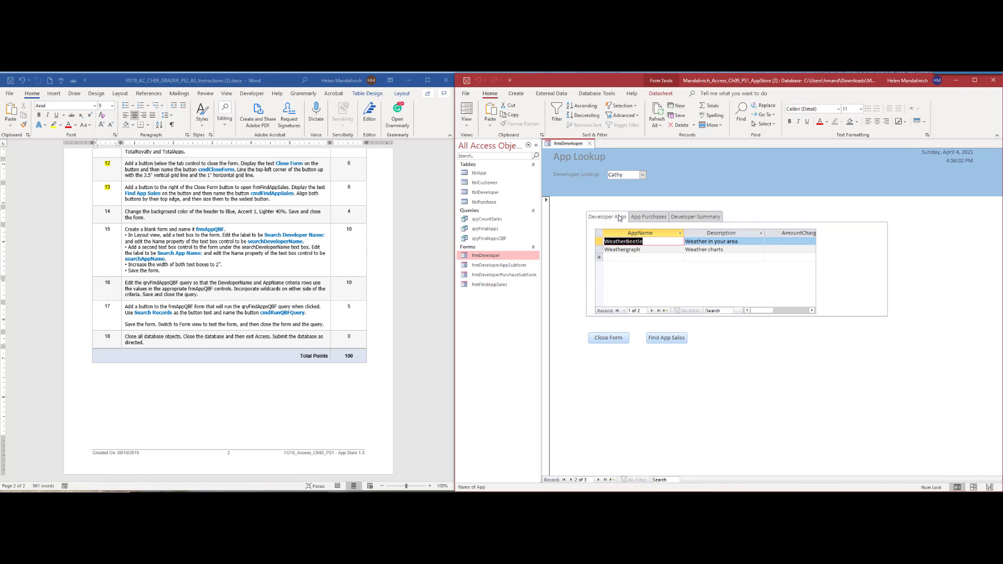
left_click(619, 338)
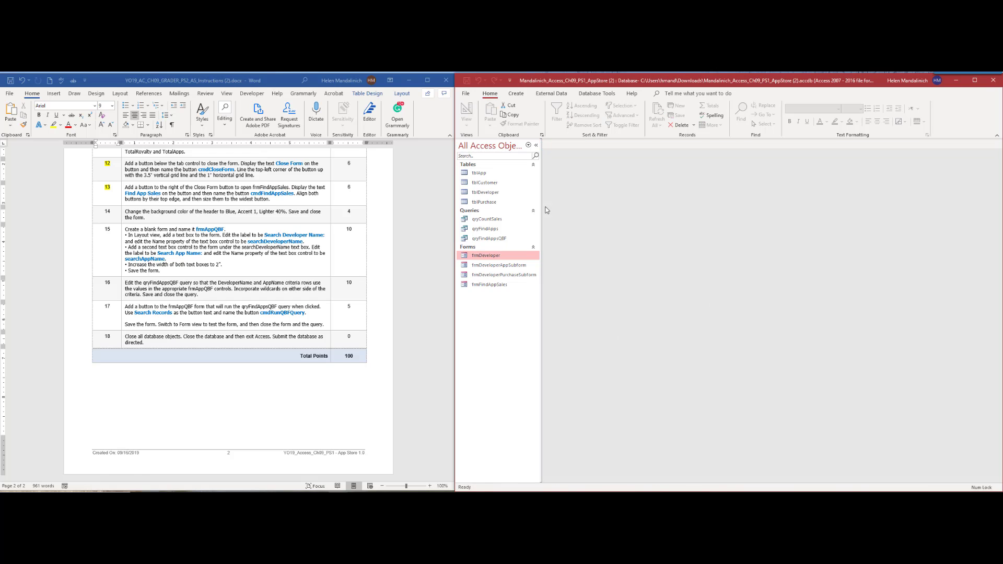
Reopen frmDeveloper, test Find App Sales by running the app sales search for How to Get There, and close the query and both forms.
double_click(499, 256)
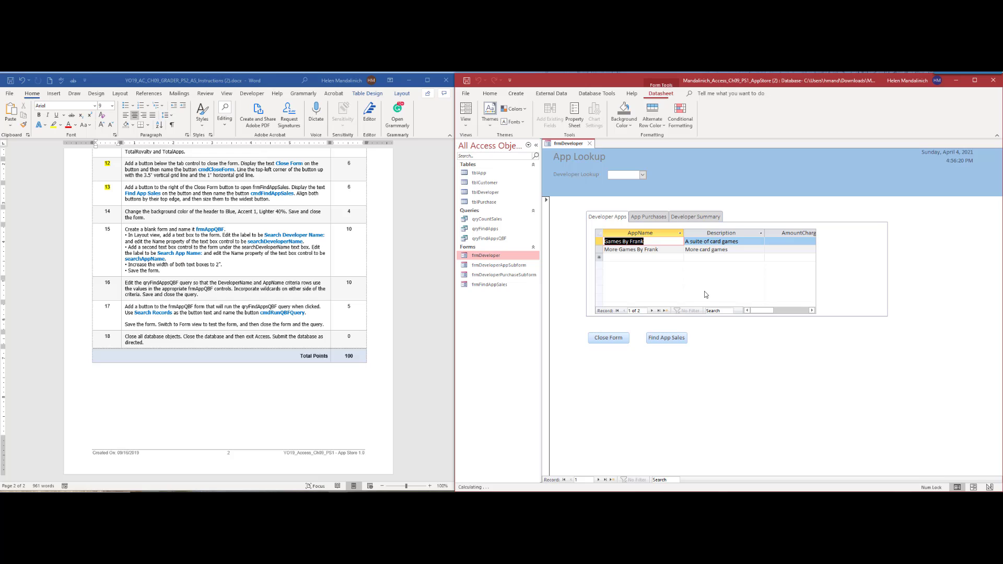
left_click(680, 339)
left_click(661, 177)
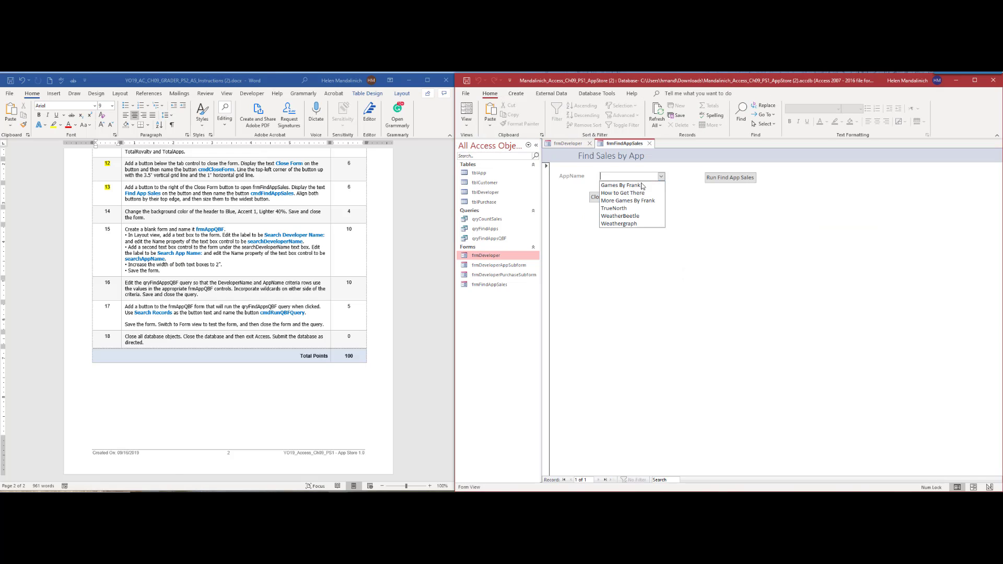
left_click(636, 193)
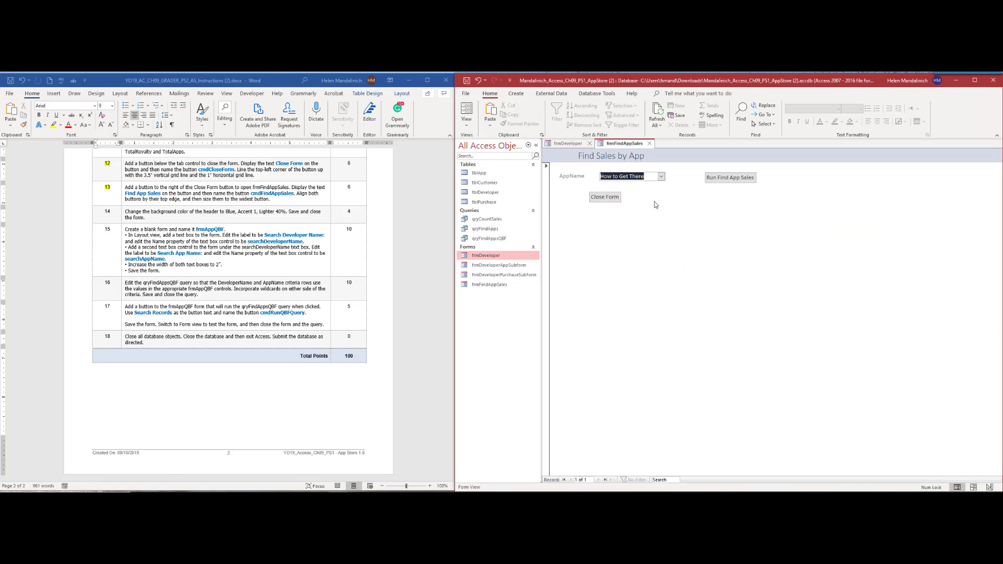
left_click(745, 178)
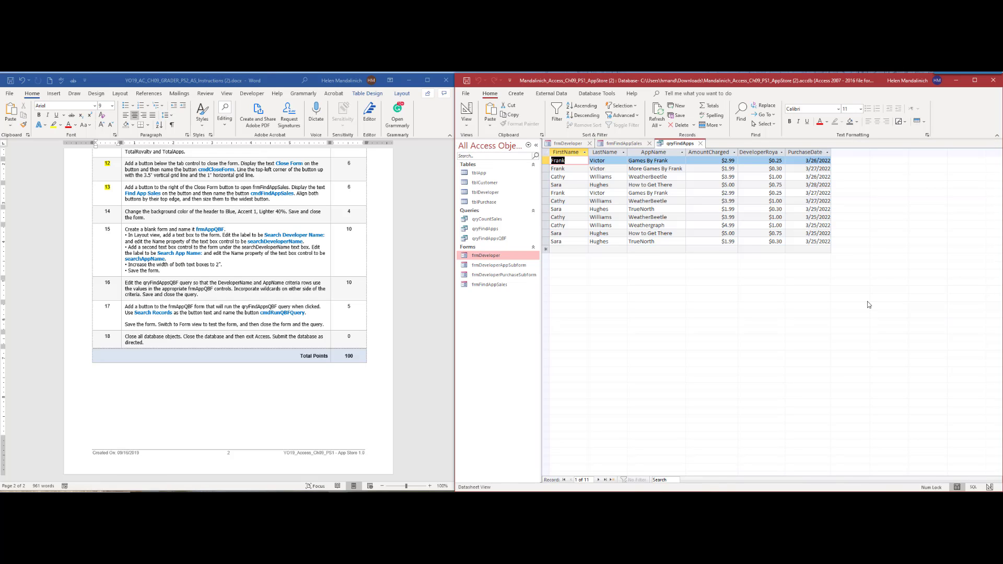
left_click(700, 144)
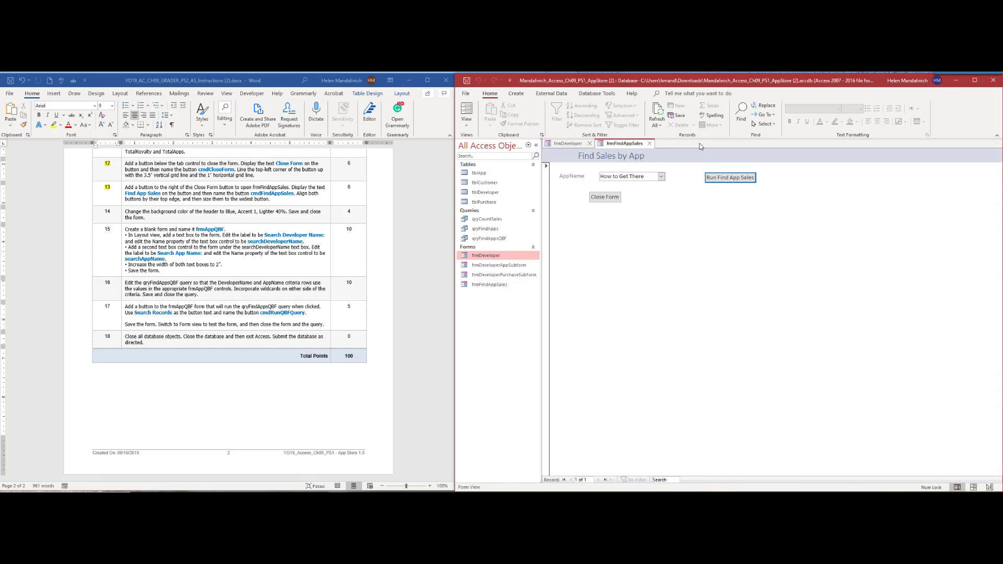
left_click(609, 197)
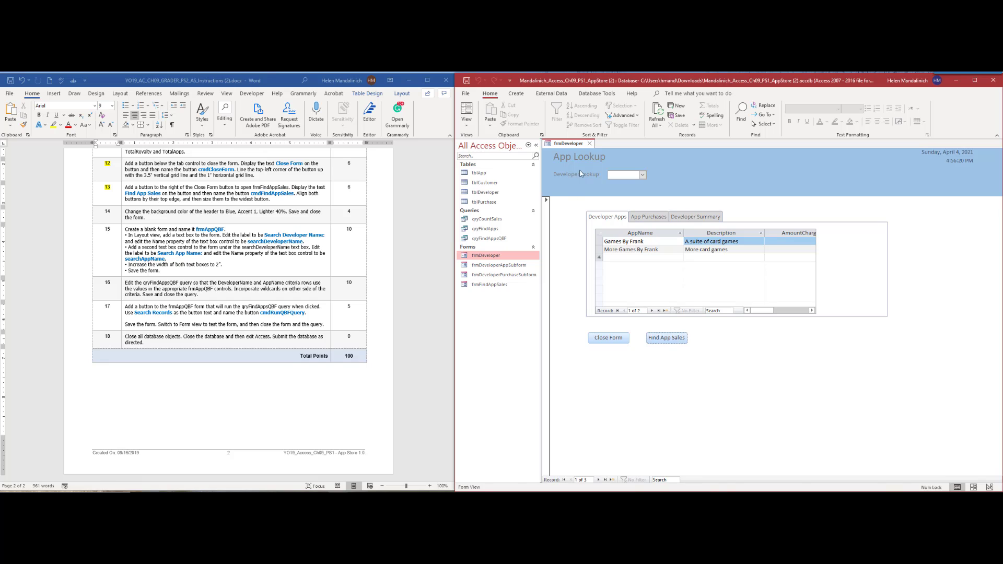
left_click(599, 338)
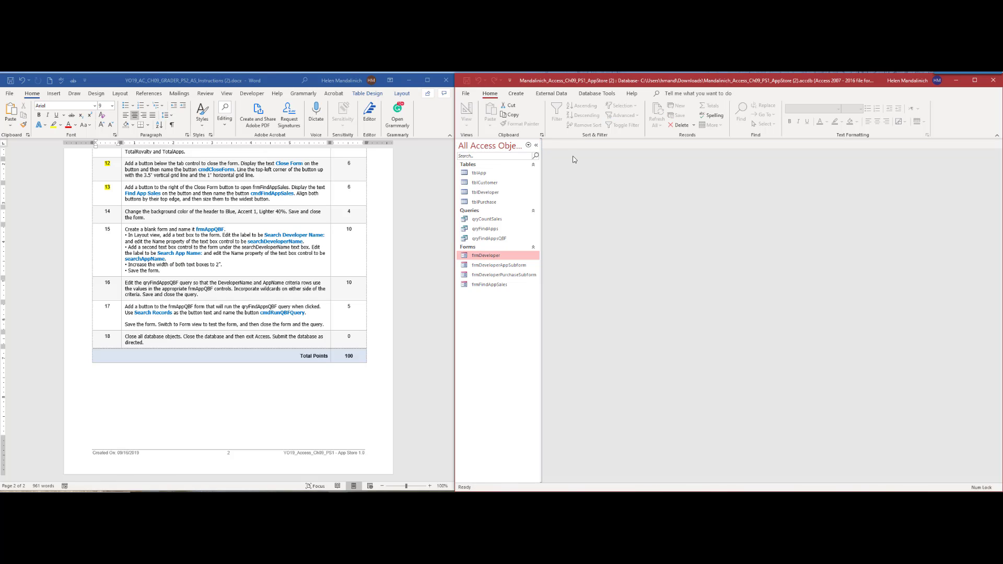
Switch to the Word instructions and highlight the number of step 14 to mark it as done.
left_click(119, 212)
left_click(107, 211)
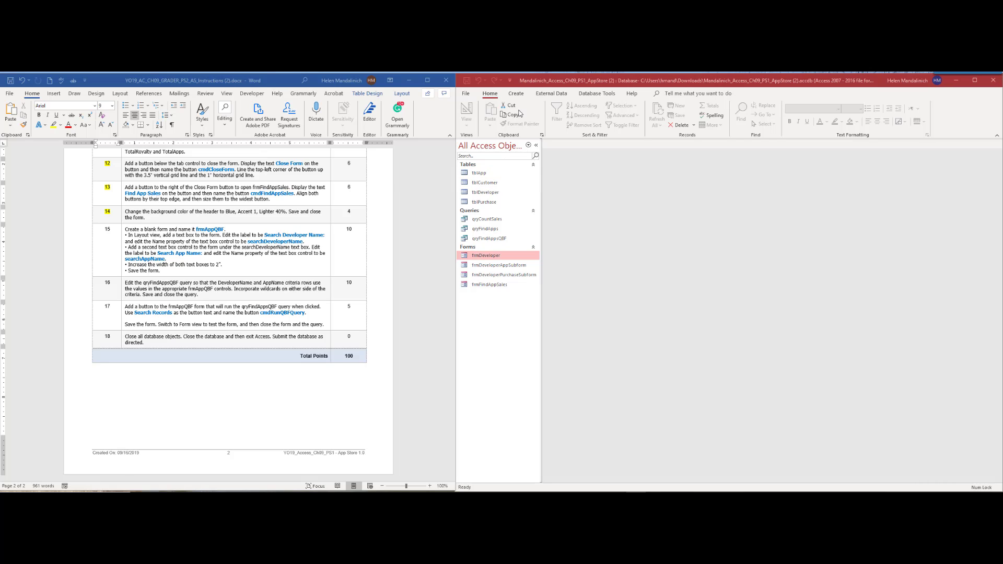
Switch to Access, create a blank form, save it as frmAppQBF, and keep it in Layout view.
left_click(515, 94)
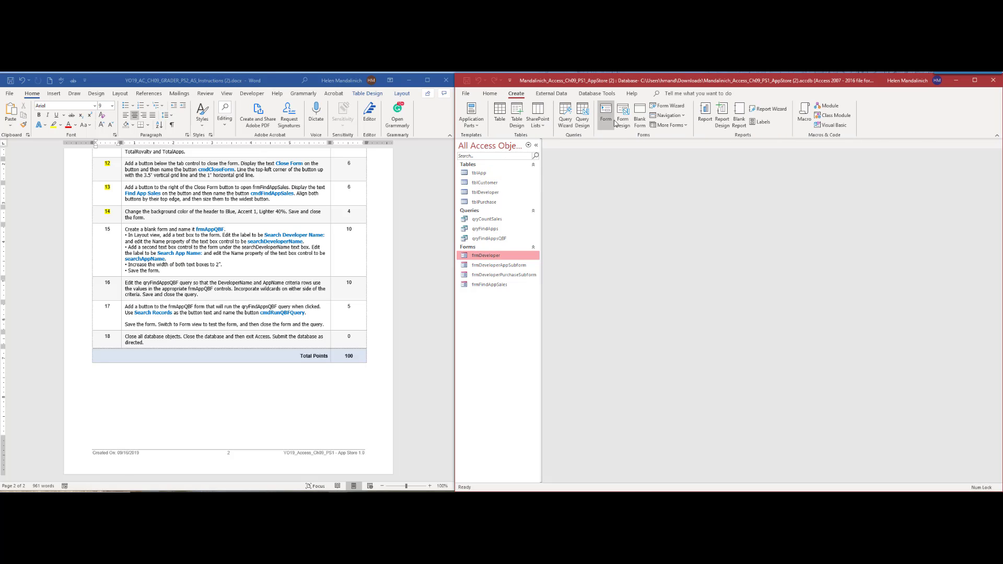
left_click(641, 124)
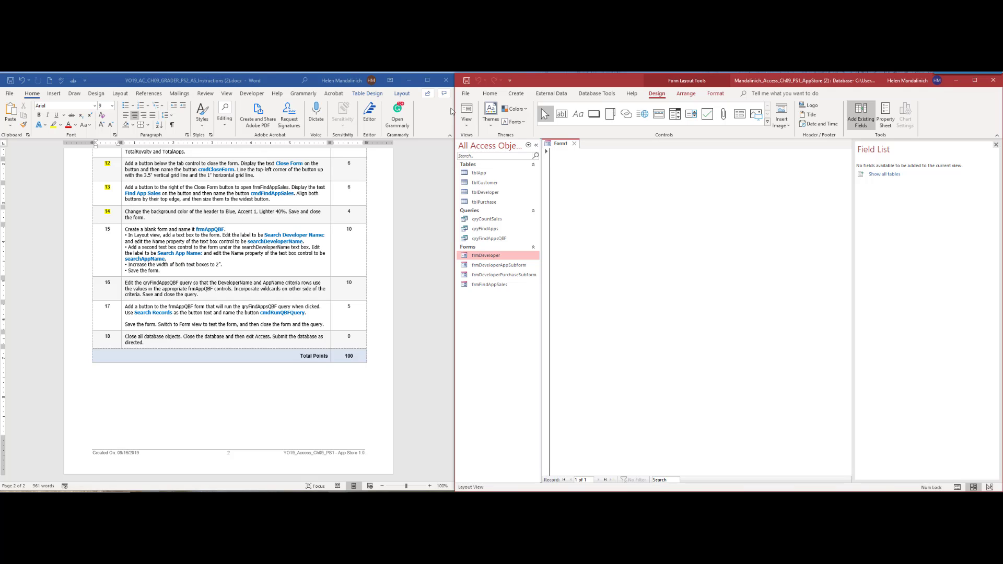
key("ctrl+s")
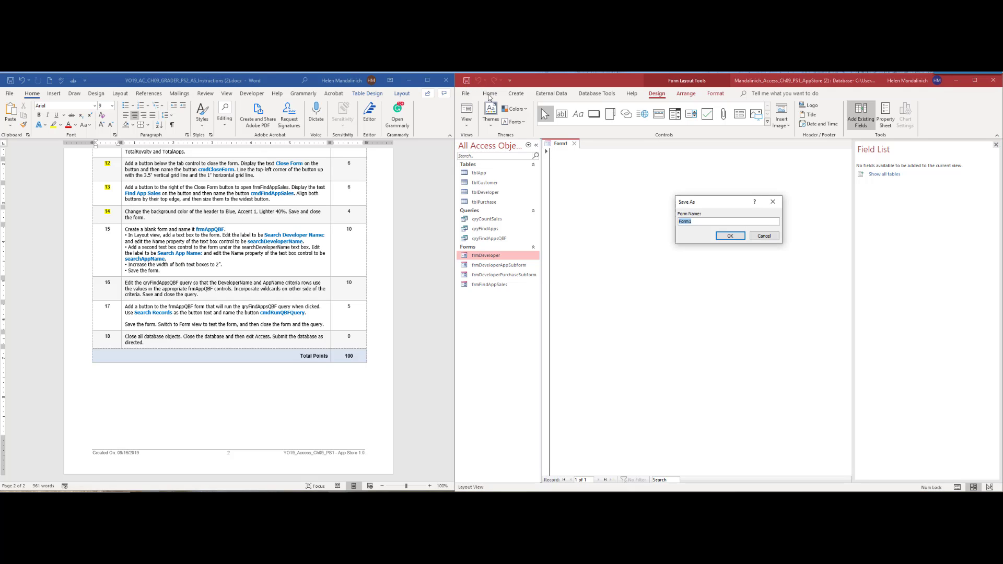
type("frmAppQBF")
left_click(730, 236)
left_click(466, 128)
left_click(483, 164)
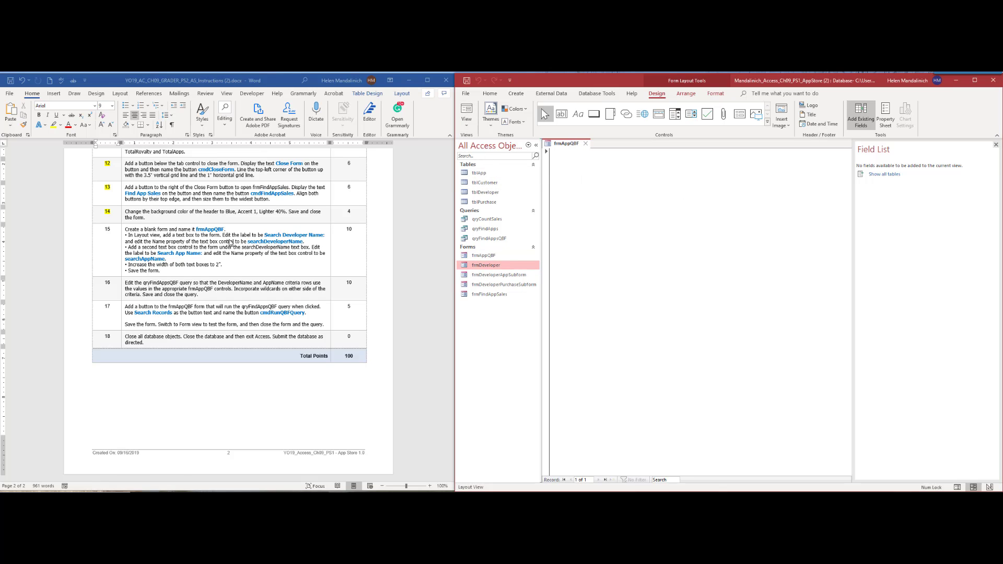
Add a text box to frmAppQBF in Layout view, and enlarge the Detail section to about 1.5" high in Design view.
left_click(561, 113)
left_click(614, 169)
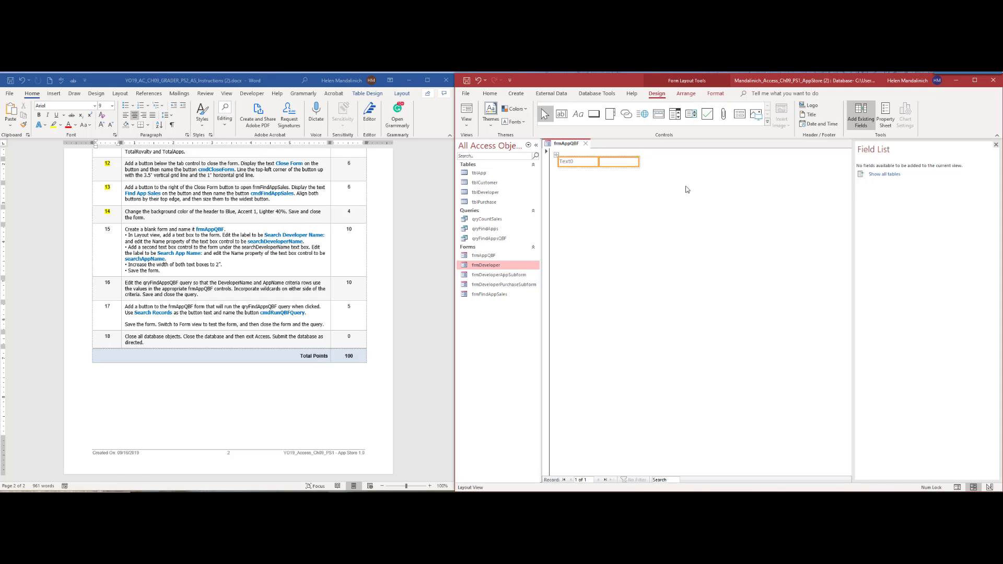
left_click(466, 124)
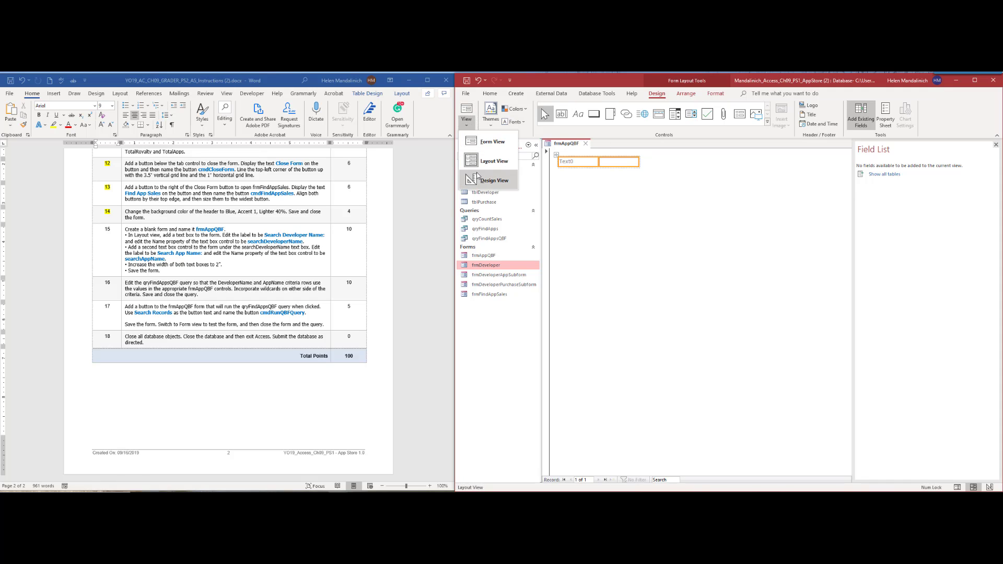
left_click(491, 181)
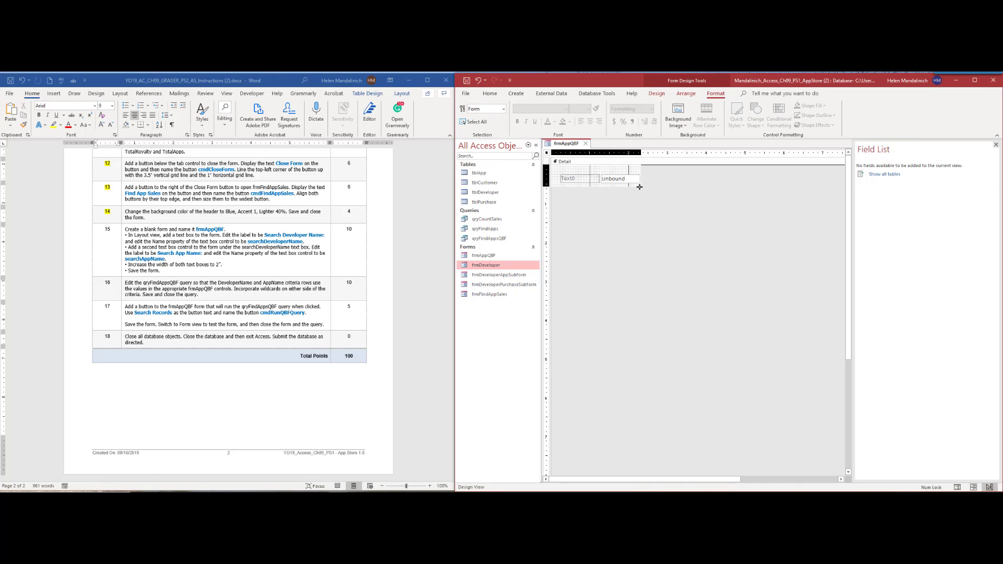
left_click_drag(641, 187, 641, 225)
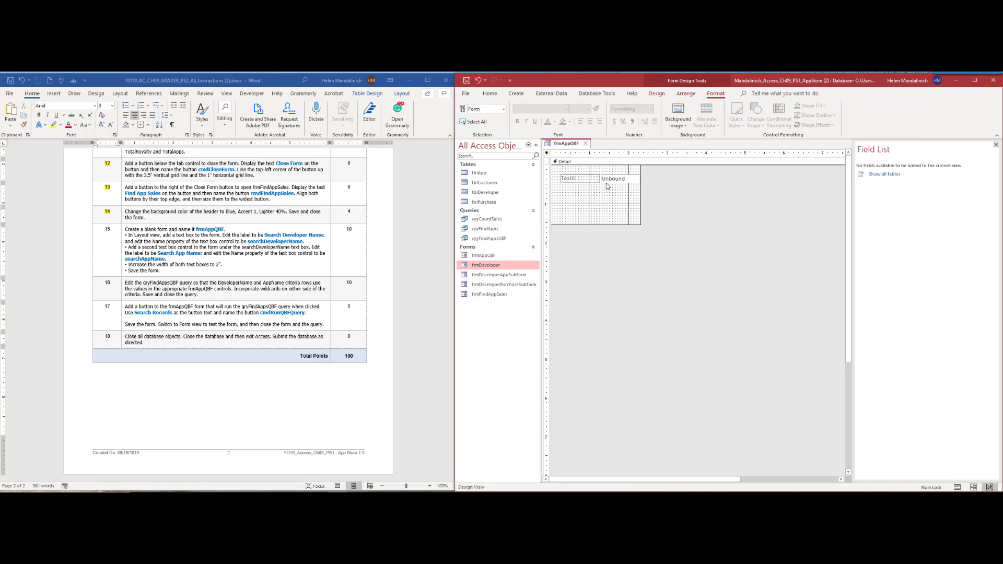
Show the property sheet for the text box's label and set its Caption to Search Developer Name:.
left_click(621, 182)
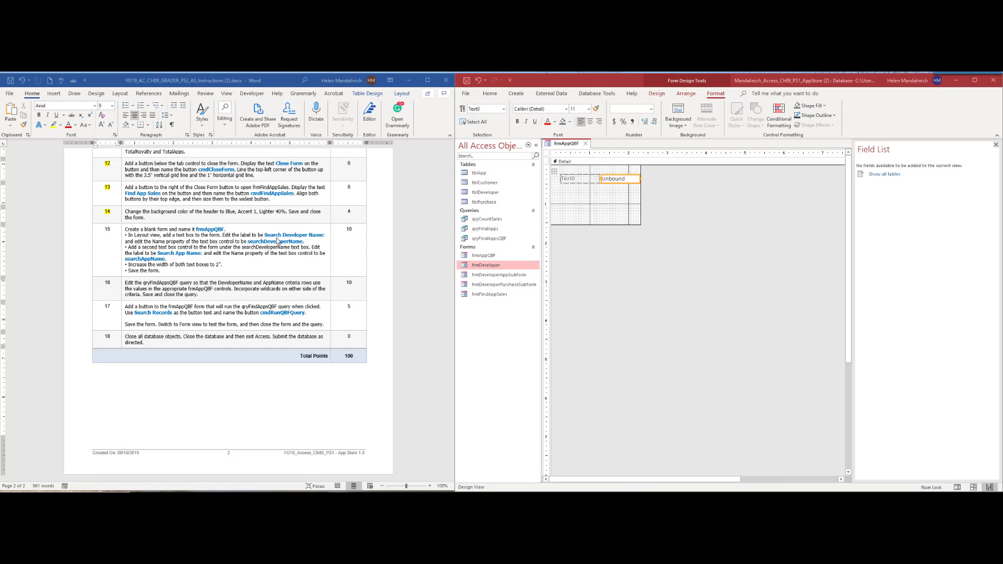
left_click(589, 179)
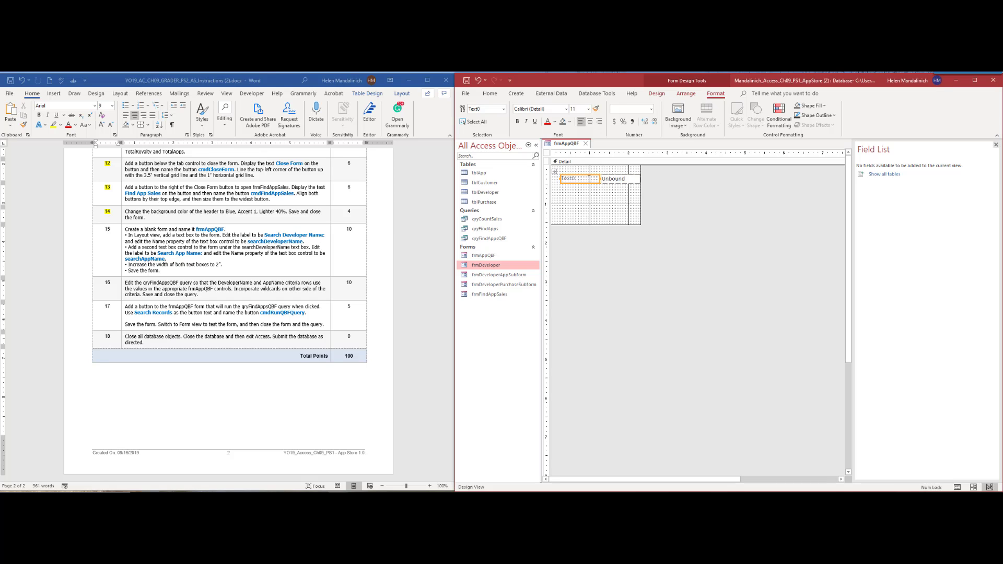
left_click(993, 147)
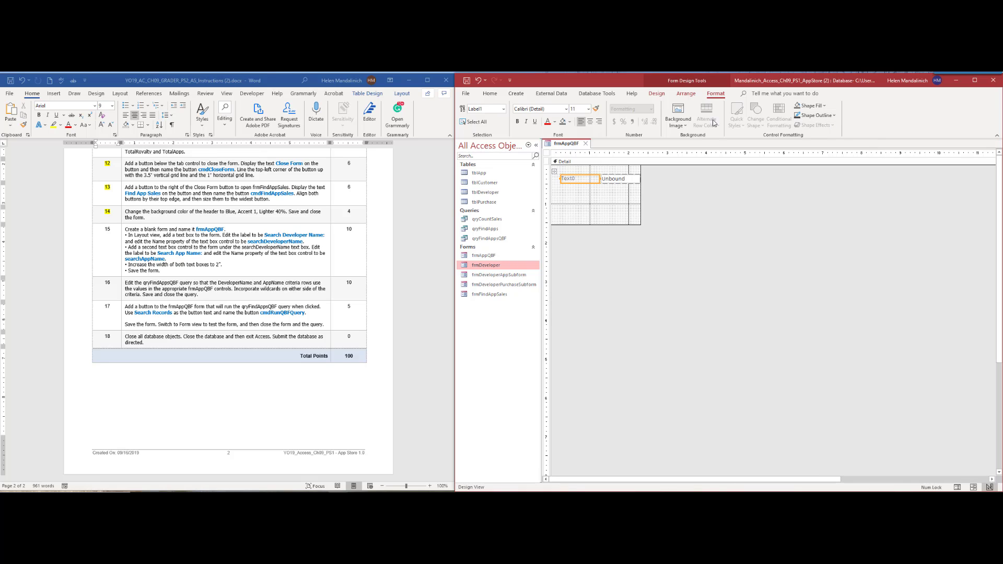
left_click(657, 93)
left_click(837, 115)
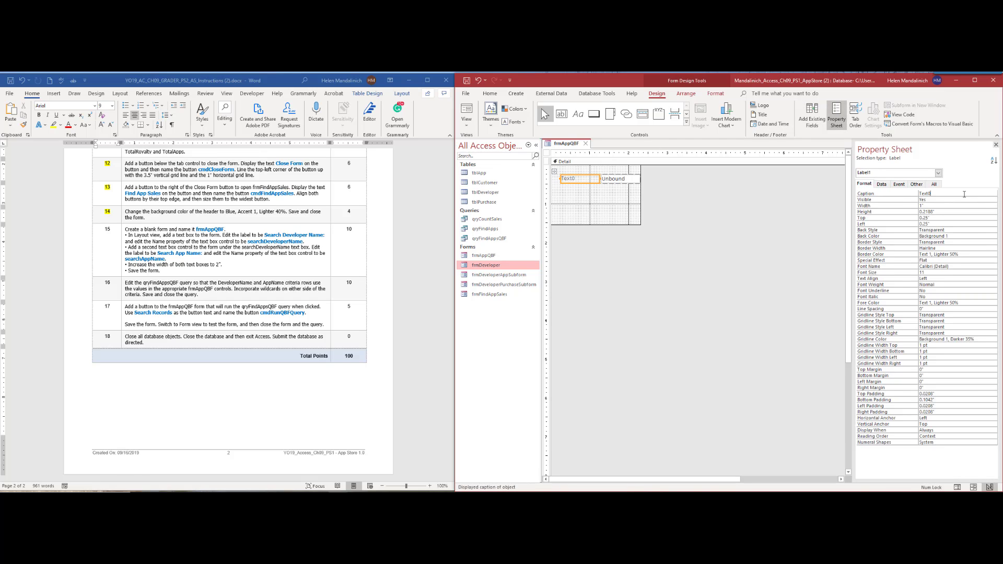
left_click(899, 195)
type("Search Developer Name:")
Set the Name property of the text box beside the Search Developer Name label to searchDeveloperName.
left_click(615, 180)
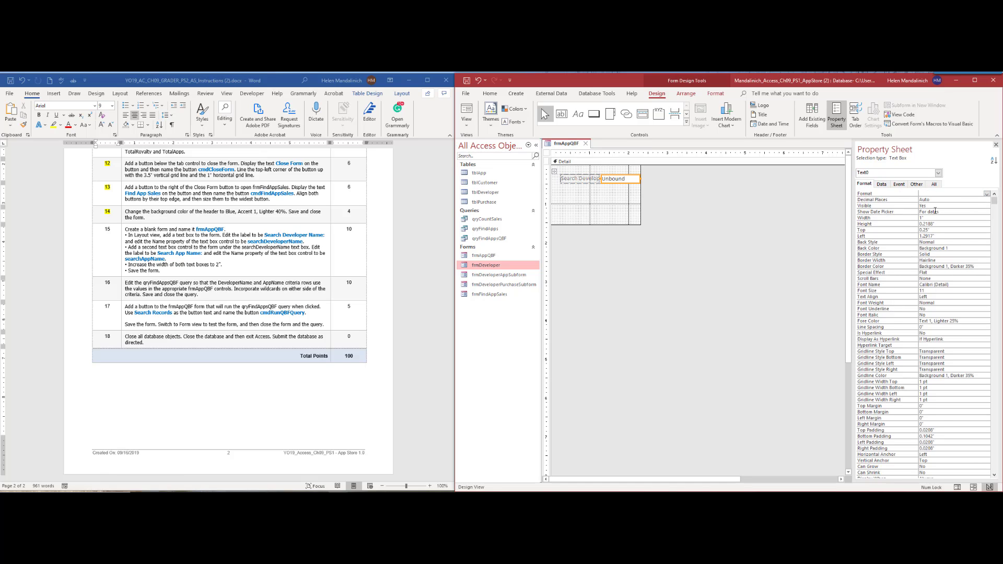
left_click(934, 184)
left_click(893, 194)
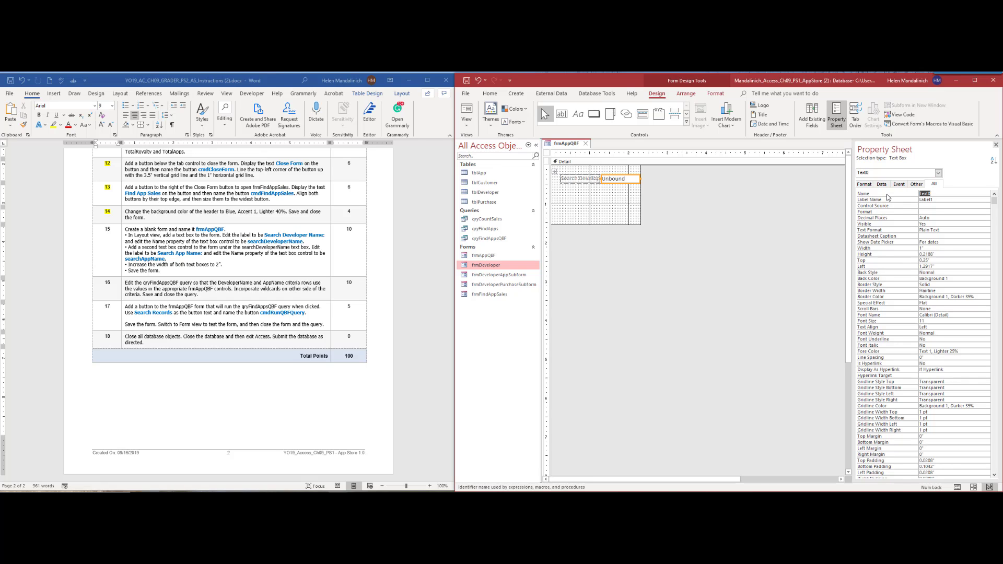
type("sear")
key("BackSpace")
type("archDeveloperName")
left_click(605, 212)
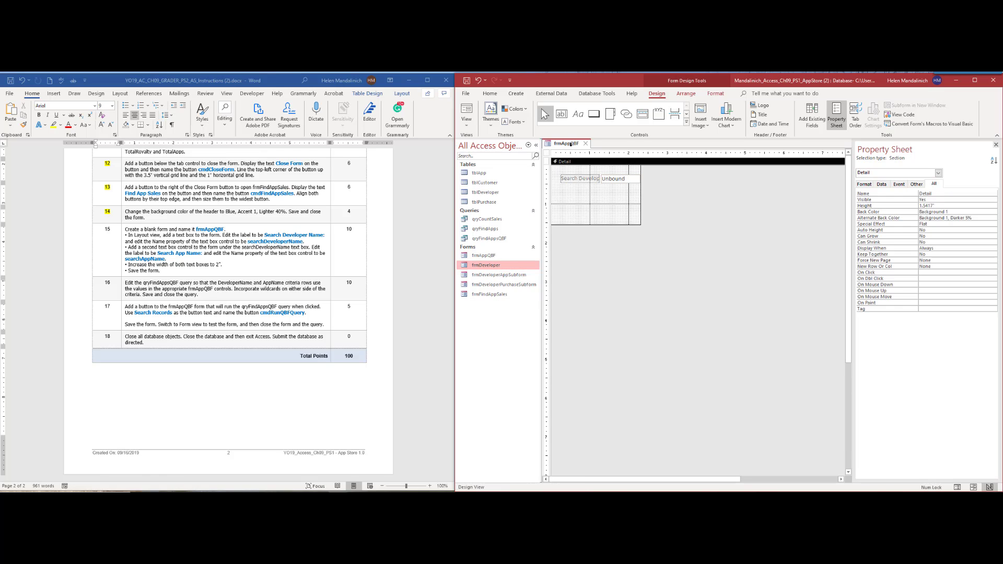
Add a second text box under searchDeveloperName and set its label's Caption to Search App Name:.
left_click(562, 114)
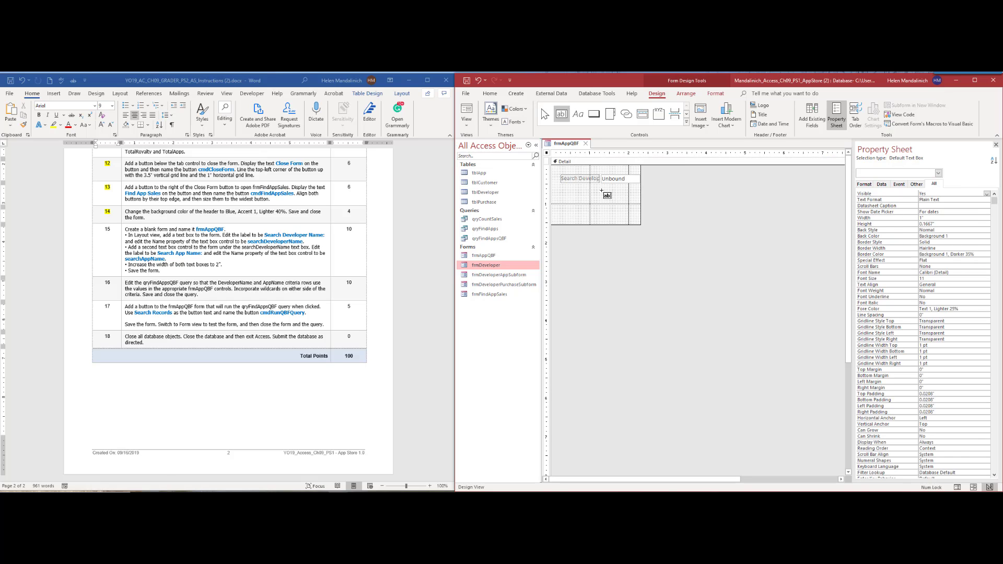
left_click(607, 195)
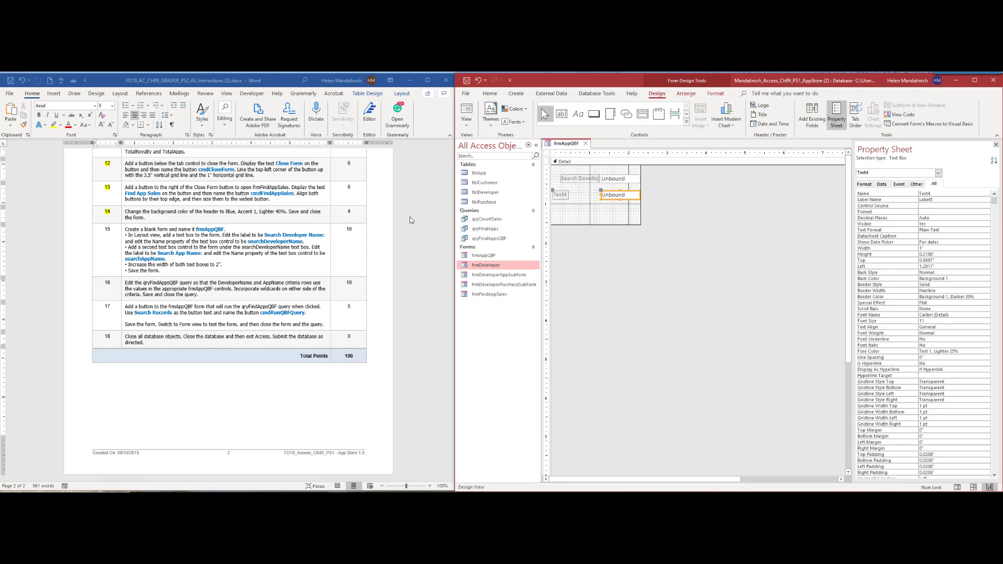
left_click(558, 195)
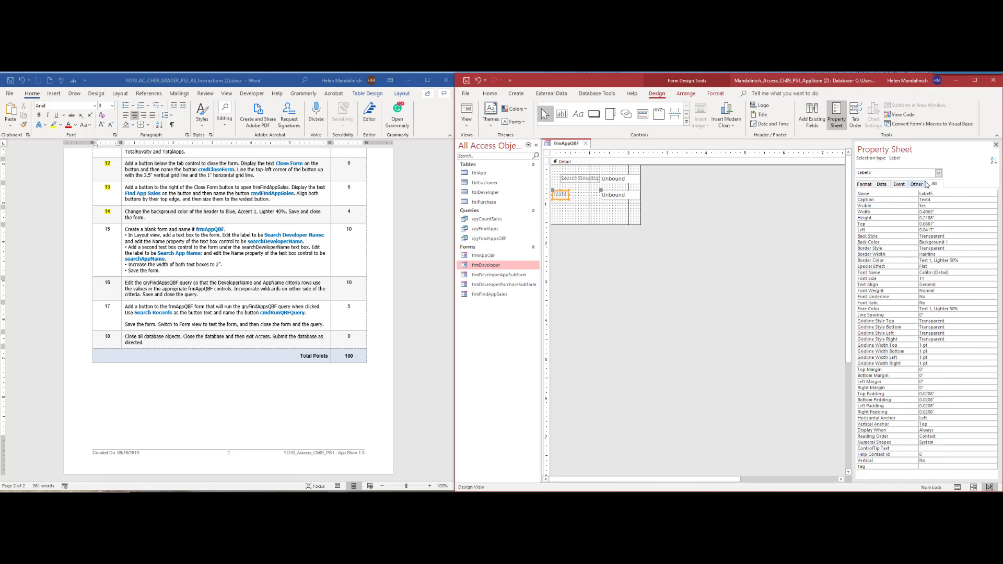
left_click(882, 199)
type("Search")
Set the Name property of the second text box to searchAppName.
left_click(621, 198)
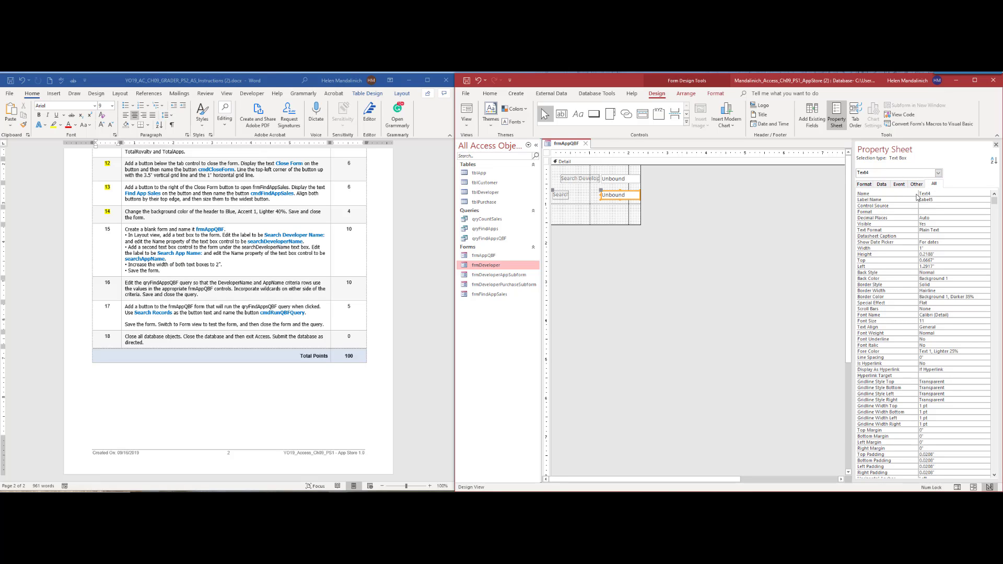
double_click(946, 194)
type("searchAppName")
left_click(894, 213)
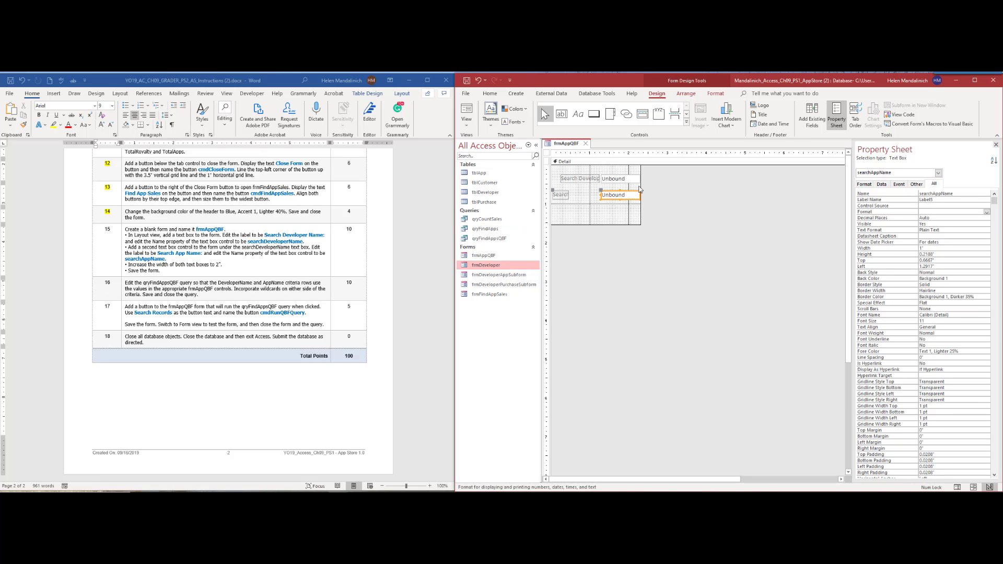
Widen the form to about 3.5" and set the Width of both text boxes to 2".
left_click(623, 178)
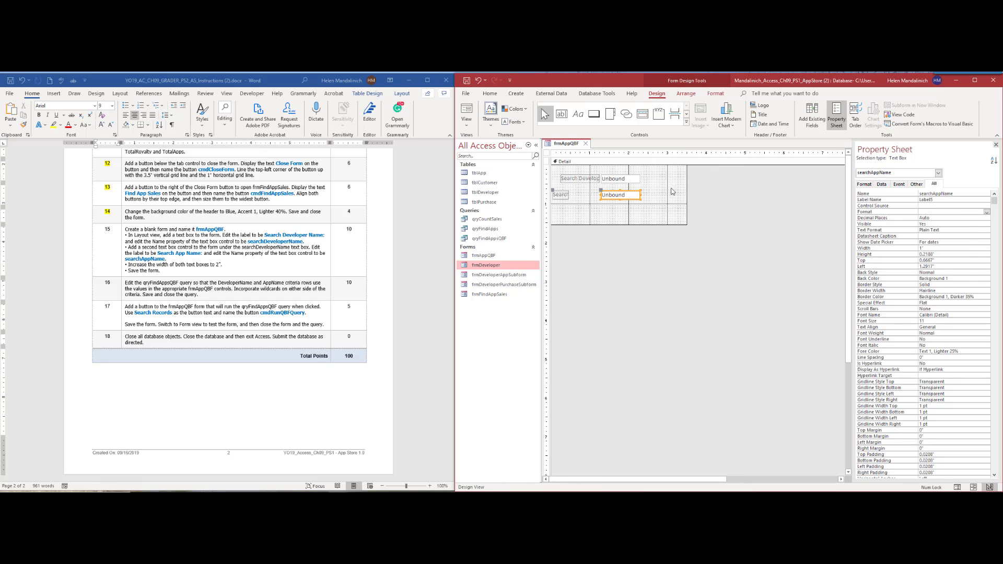
left_click(624, 196, "shift")
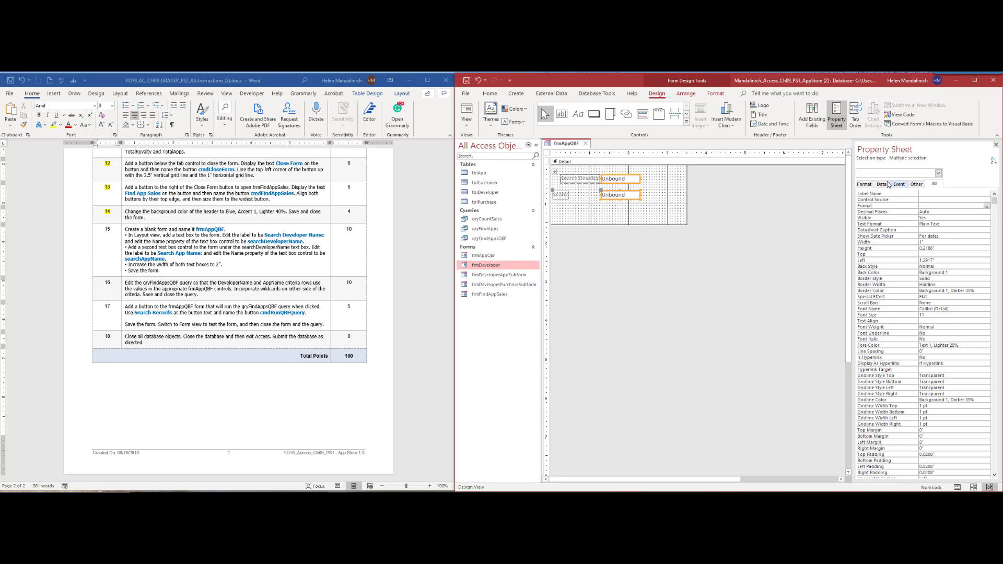
left_click(864, 184)
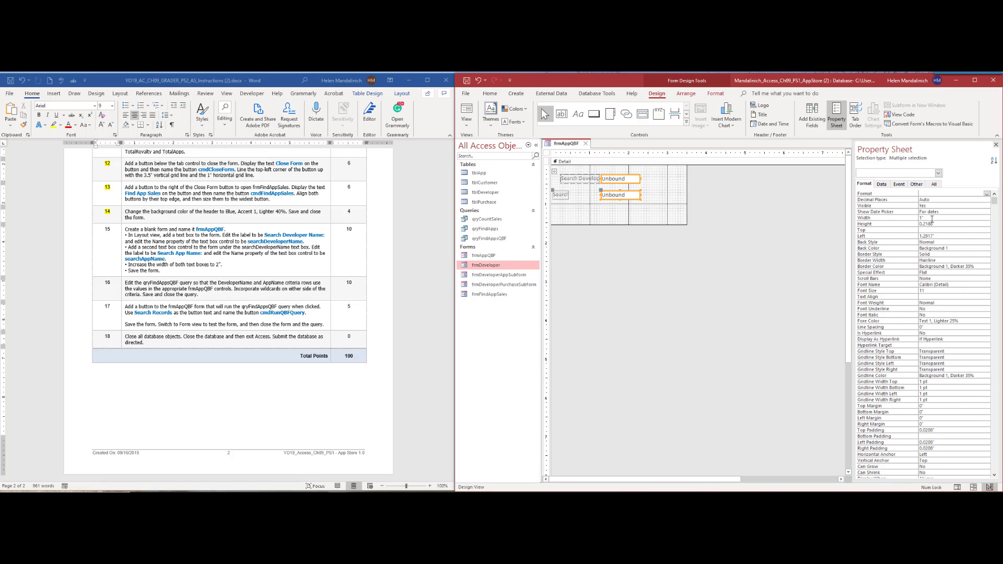
left_click(934, 218)
type("2")
left_click(923, 272)
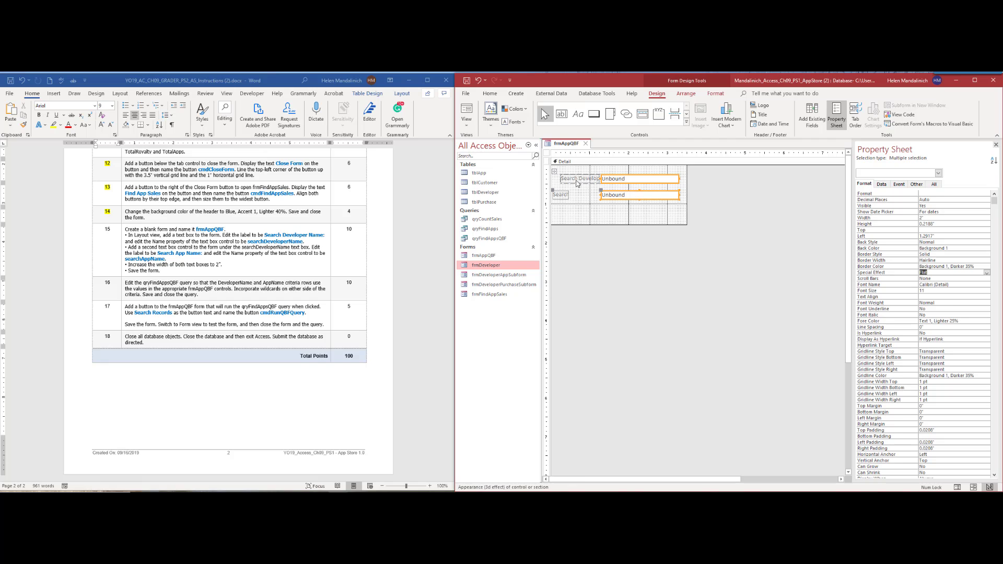
Widen the Search App Name: label and place it next to its searchAppName text box.
left_click(557, 194)
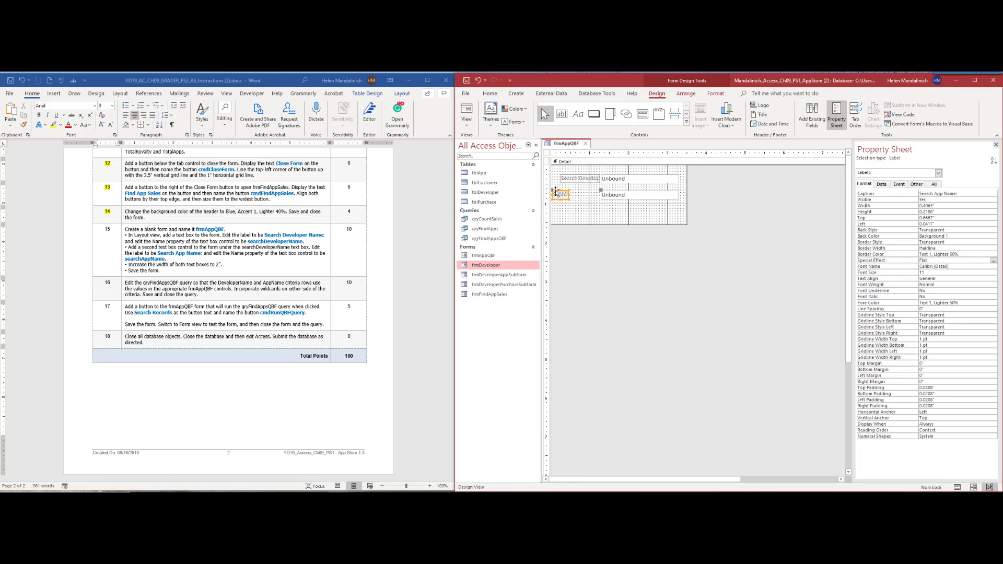
left_click_drag(552, 190, 600, 193)
left_click(565, 181)
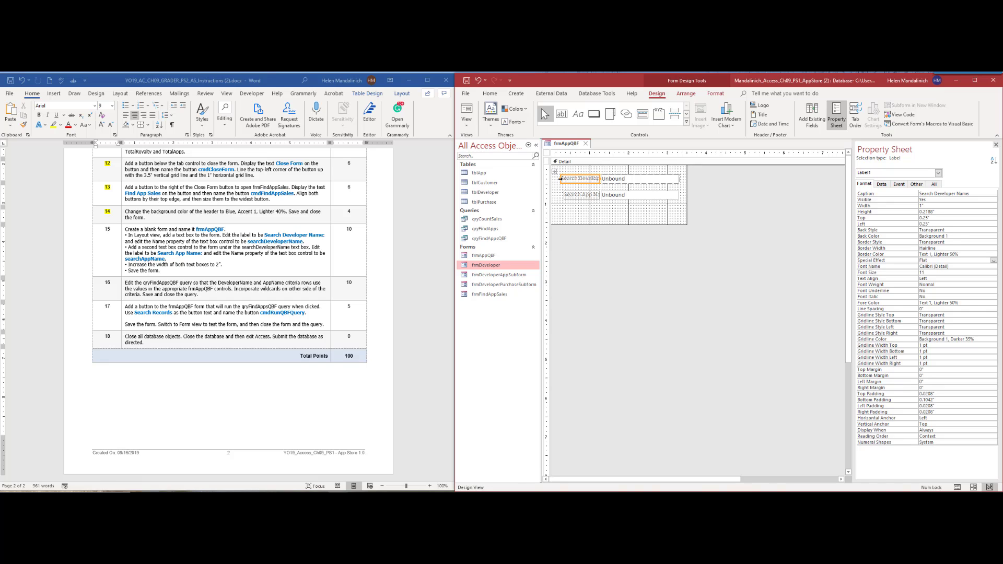
left_click(560, 179)
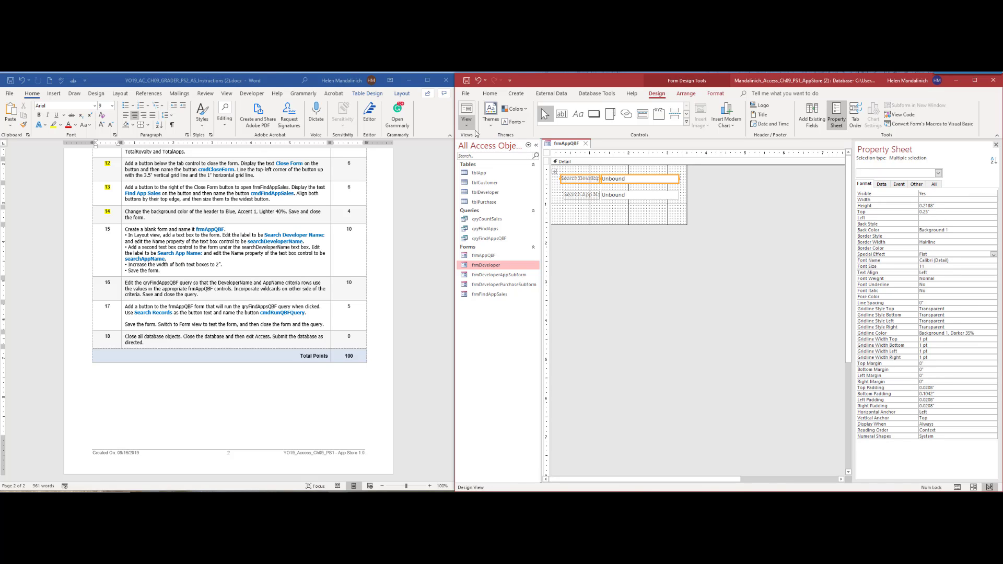
Widen the form to about 4.6" and move both search text boxes with their labels further right.
left_click_drag(686, 187, 730, 188)
left_click(699, 209)
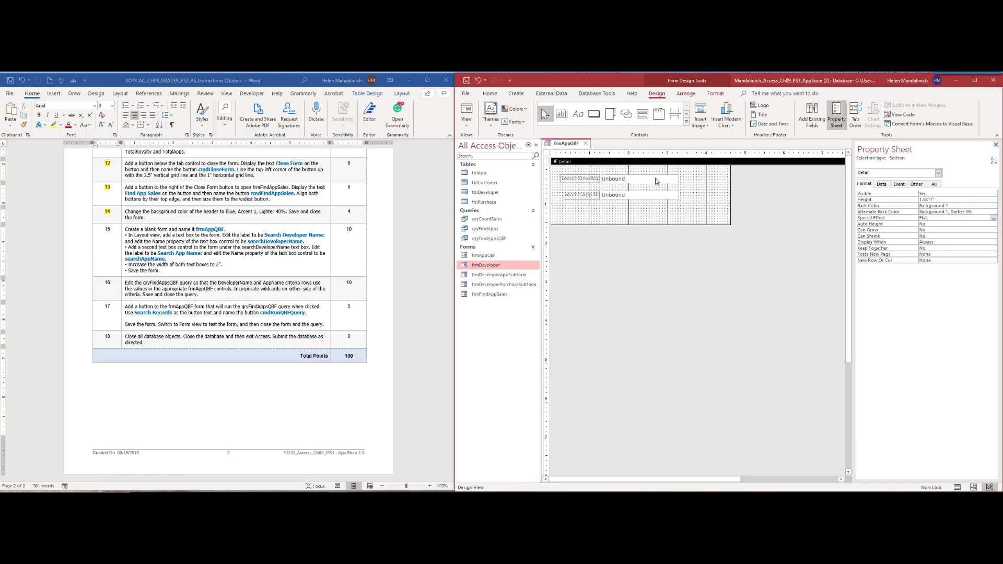
left_click_drag(657, 181, 685, 196)
left_click(572, 178)
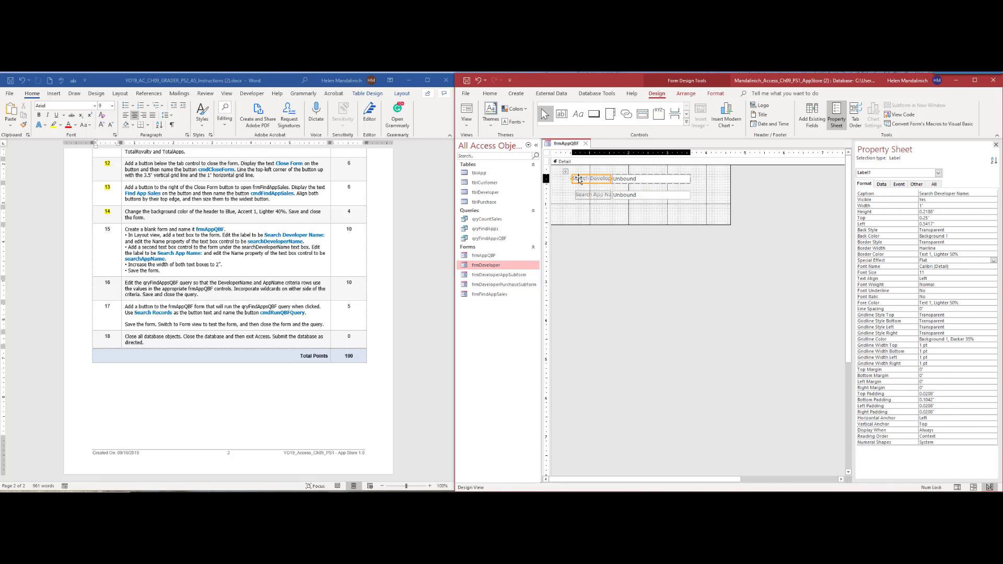
left_click_drag(572, 178, 627, 183)
left_click(614, 178)
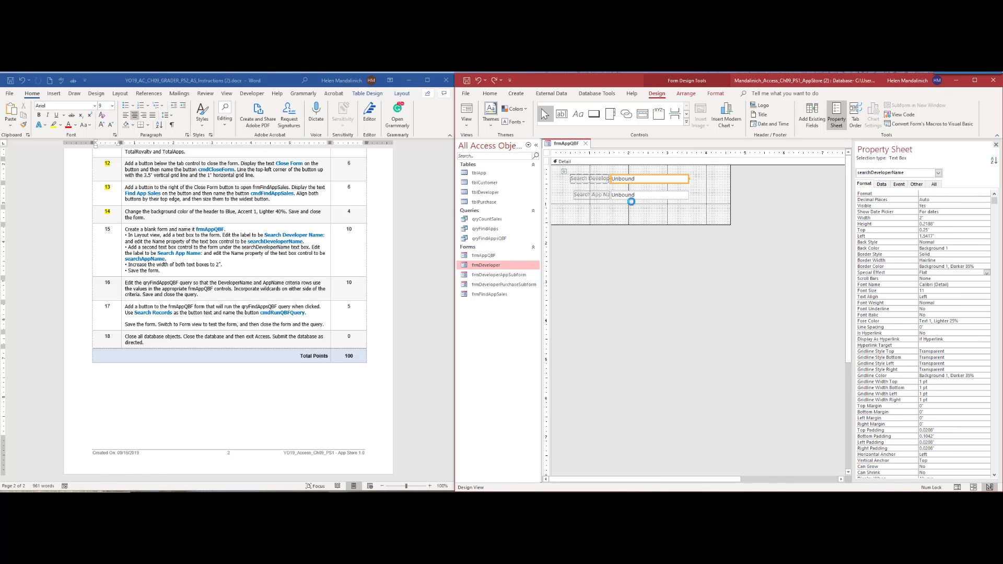
left_click(590, 194)
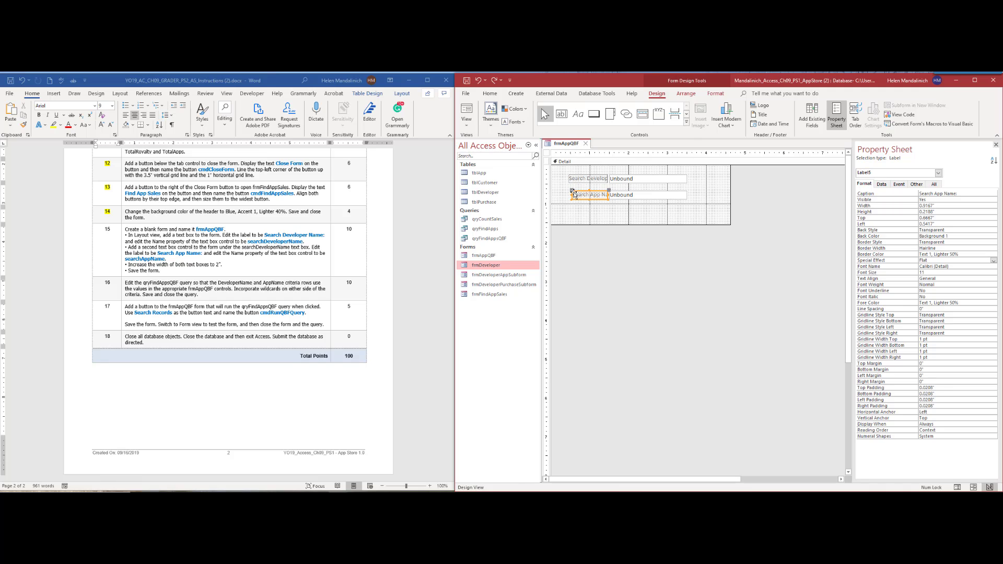
left_click_drag(572, 191, 608, 197)
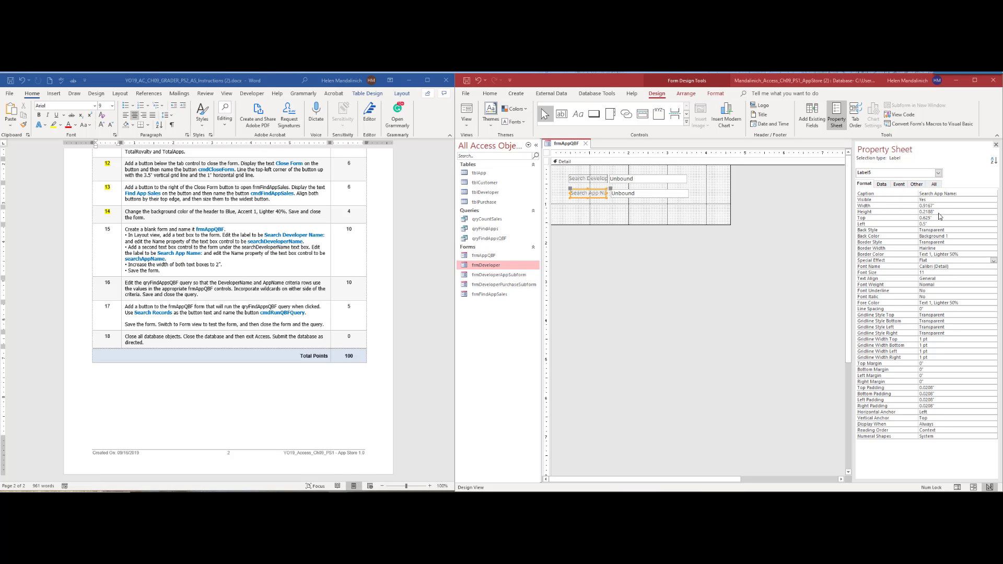
Set the Width of the Search App Name: and Search Developer Name: labels to 1.5".
left_click(889, 207)
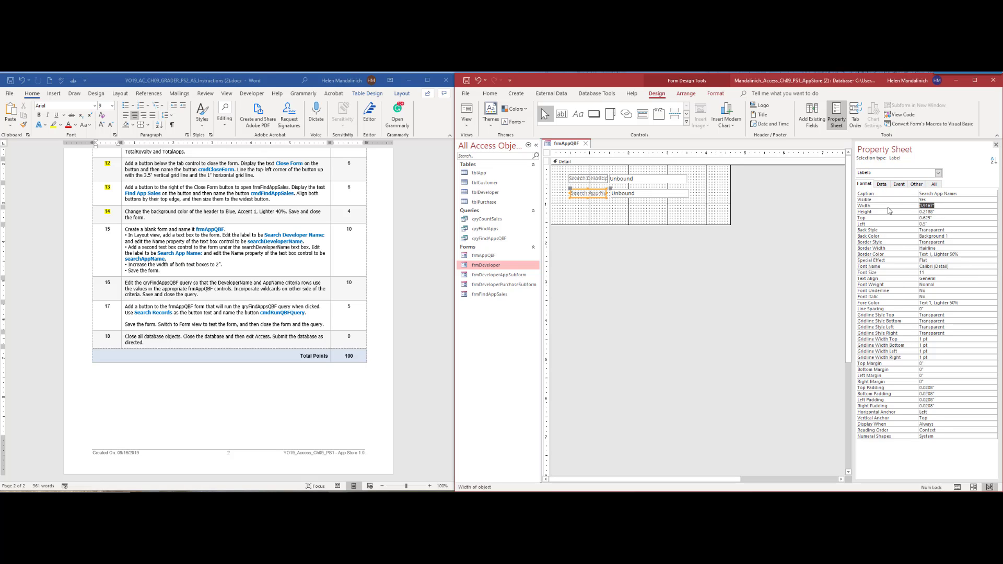
type("1.5")
key("Return")
left_click(579, 181)
left_click(925, 205)
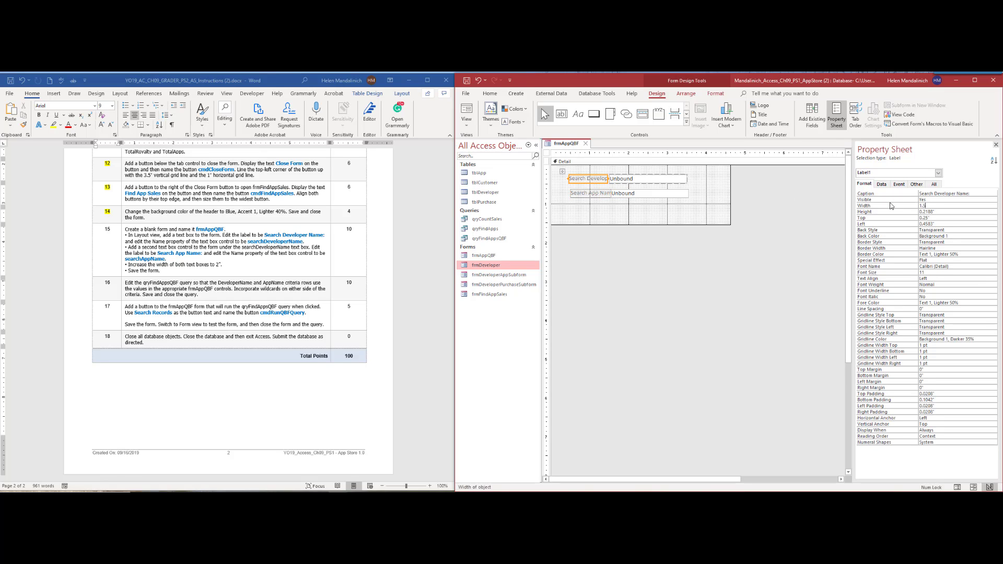
type(".5")
left_click(651, 197)
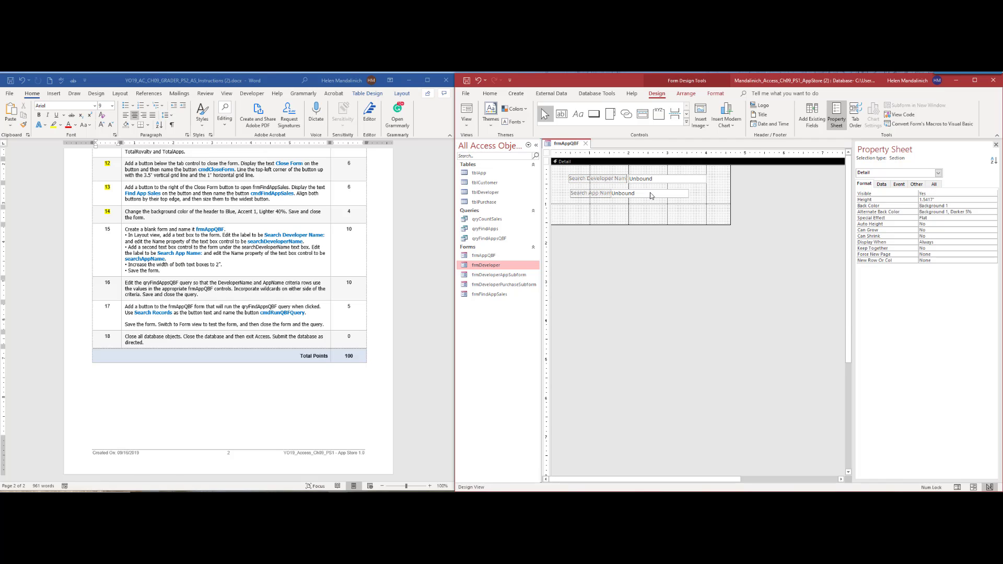
Align the searchAppName and searchDeveloperName text boxes by their right edges.
left_click(651, 196)
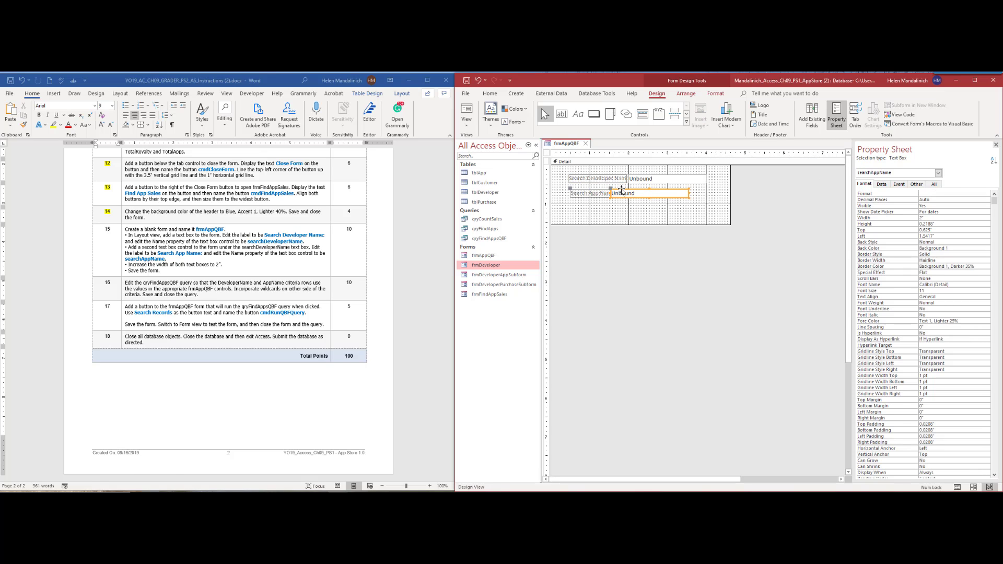
left_click(675, 180, "shift")
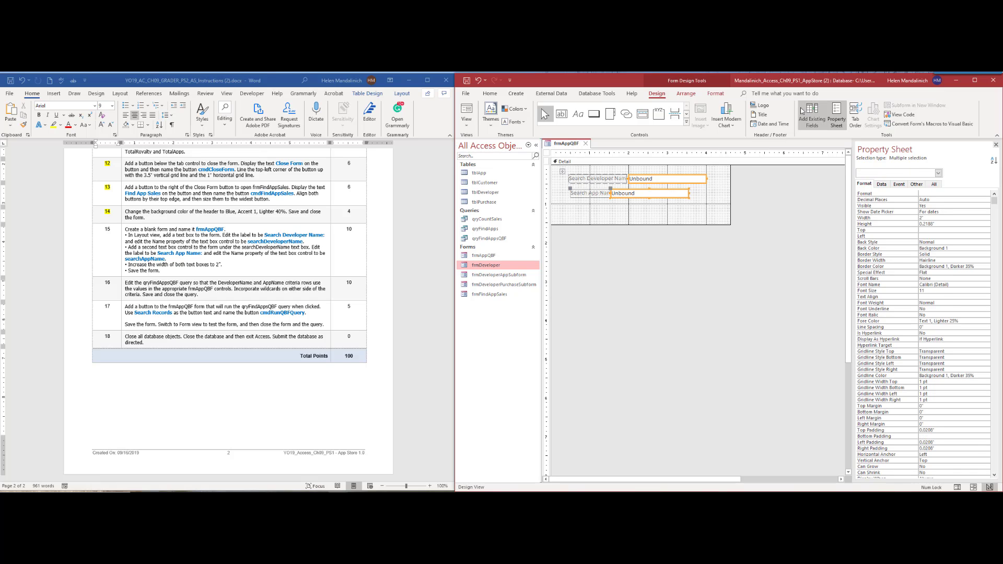
left_click(686, 93)
left_click(878, 119)
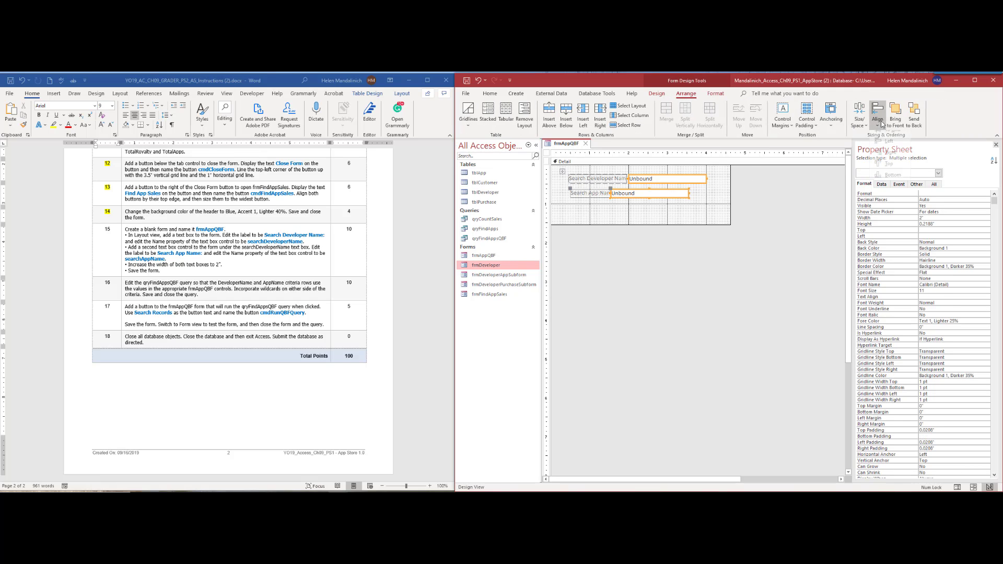
left_click(891, 160)
left_click(654, 223)
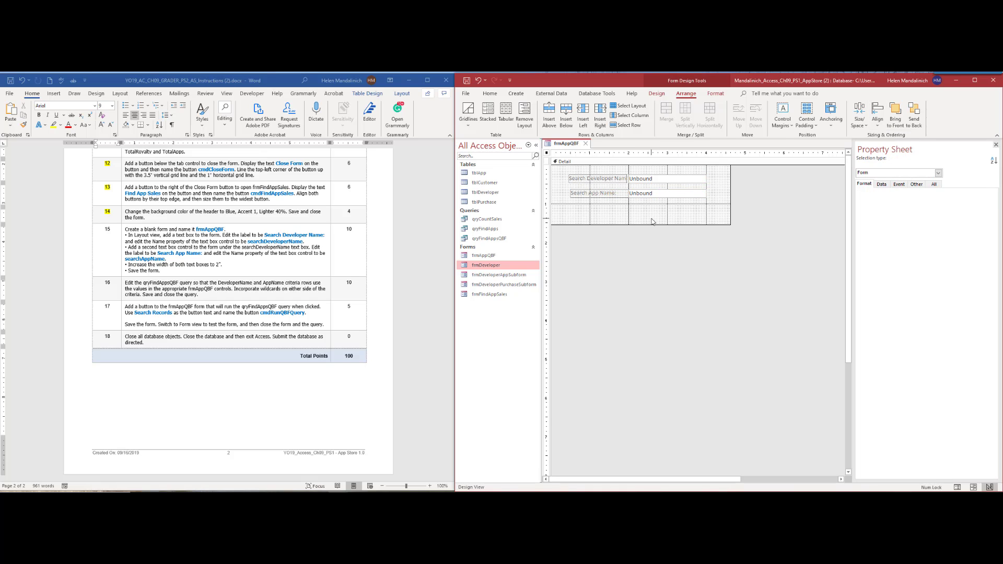
Align the Search Developer Name: and Search App Name: labels to the same side edge.
left_click(585, 193)
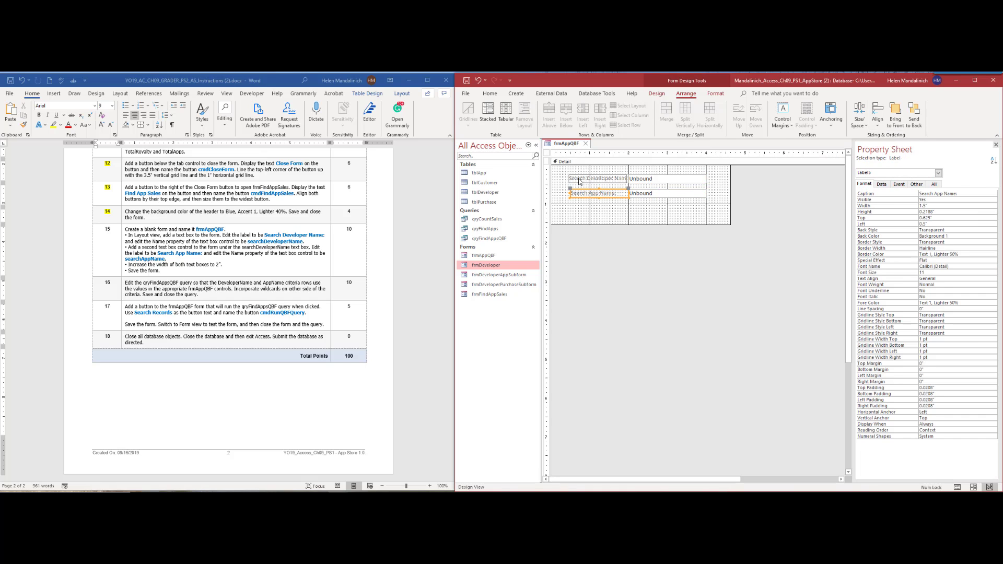
left_click(579, 180, "shift")
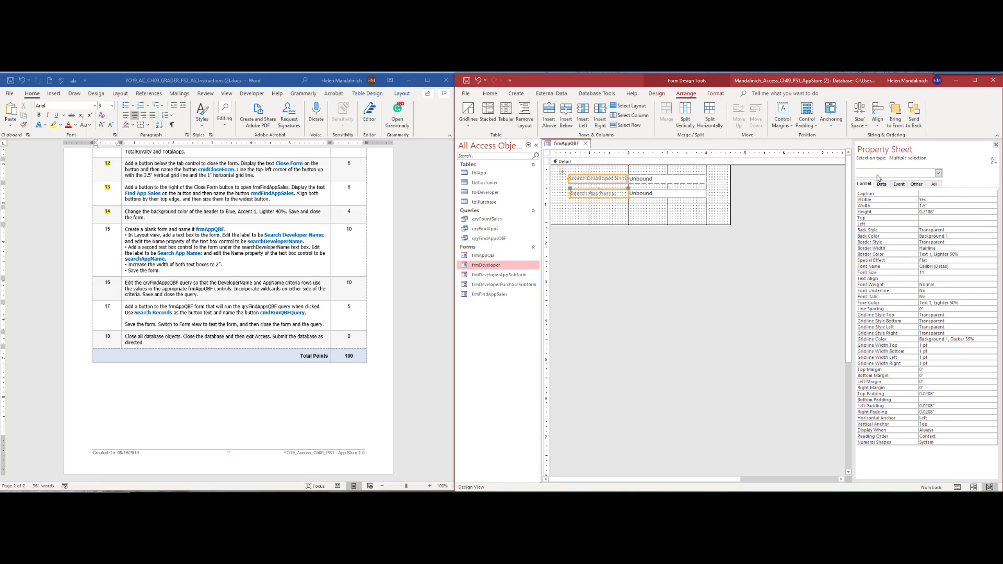
left_click(878, 123)
left_click(888, 148)
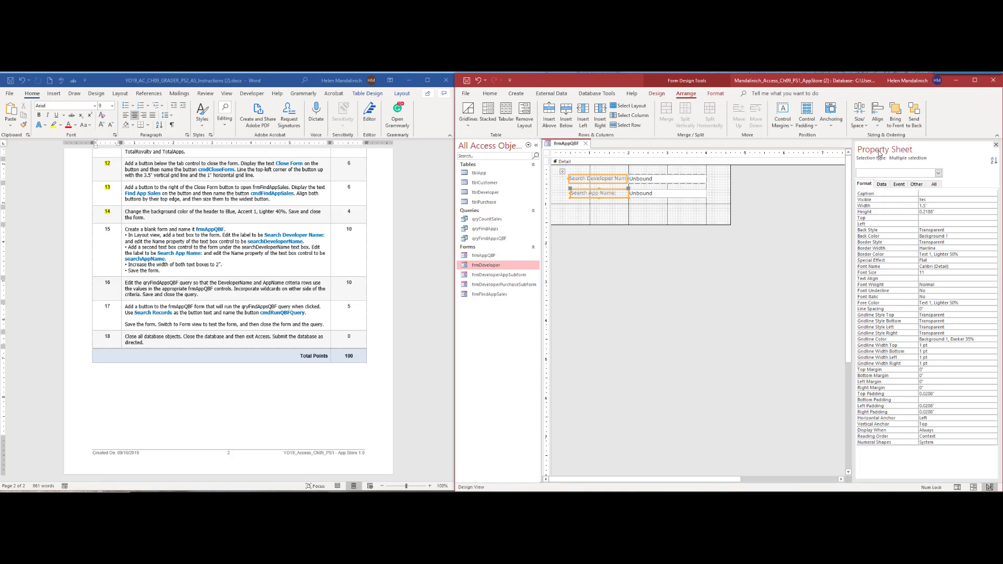
Save frmAppQBF and highlight step number 15 in the Word instructions.
left_click(693, 222)
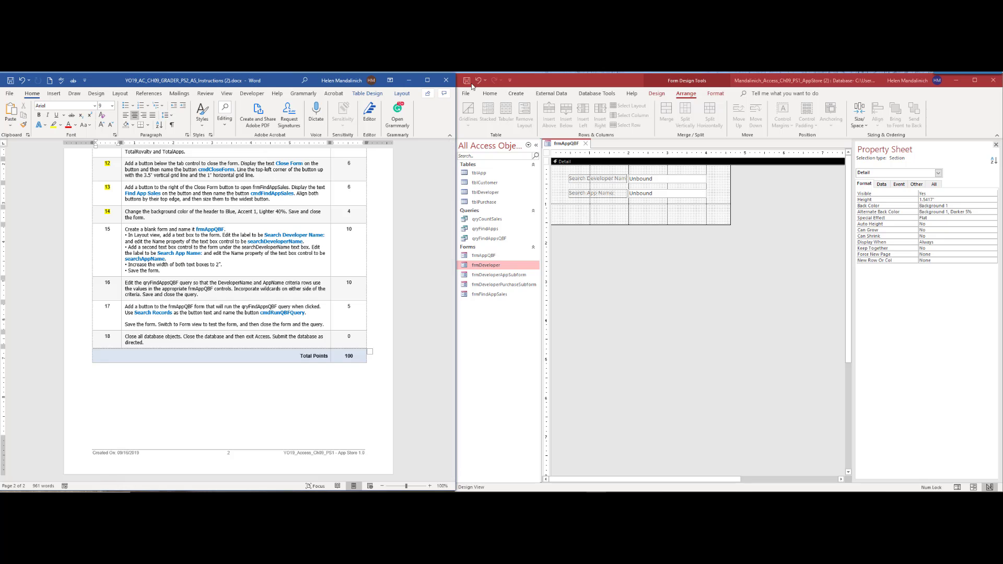
left_click(106, 228)
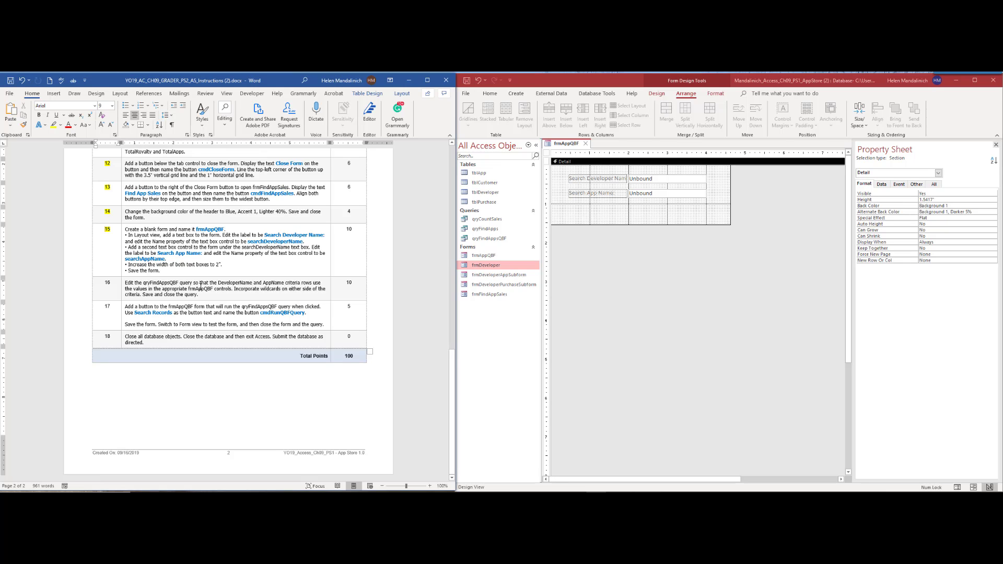
Open the qryFindAppsQBF query in Design view.
right_click(487, 256)
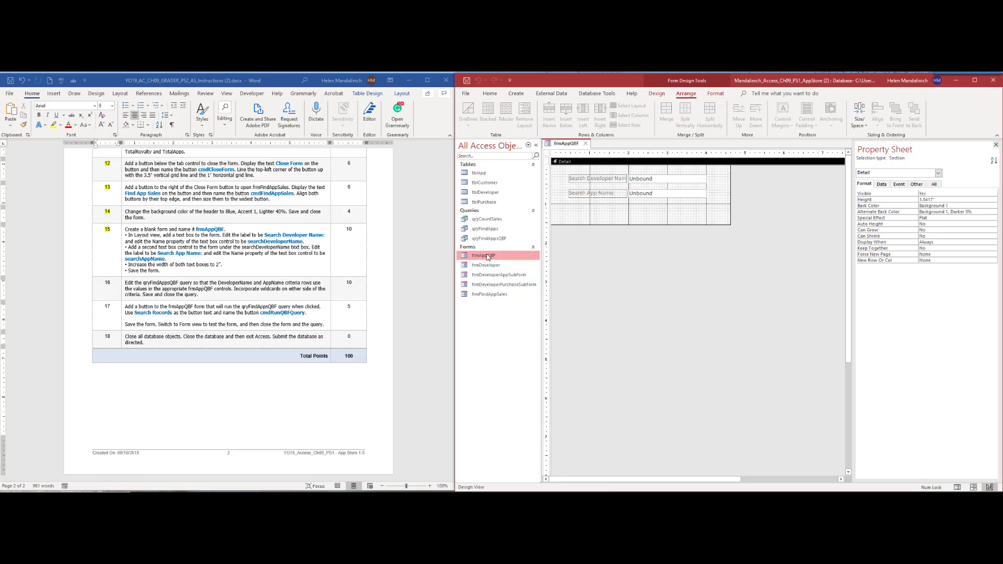
left_click(642, 303)
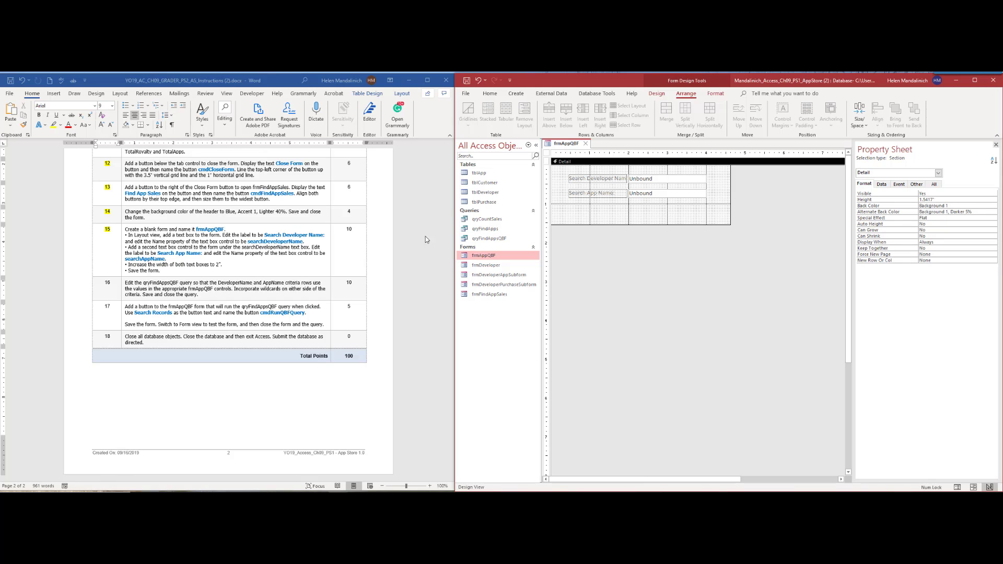
left_click(487, 238)
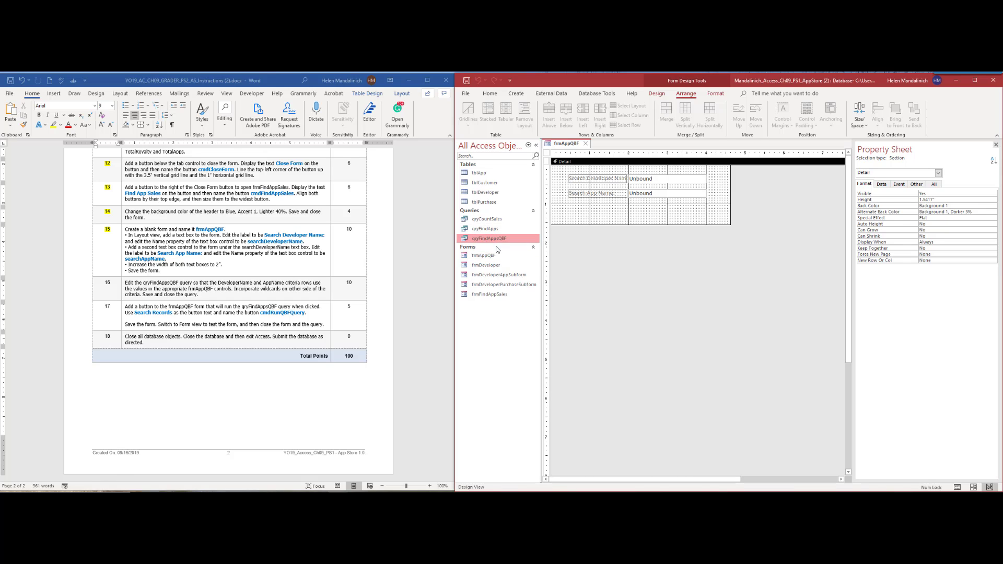
right_click(495, 240)
left_click(515, 257)
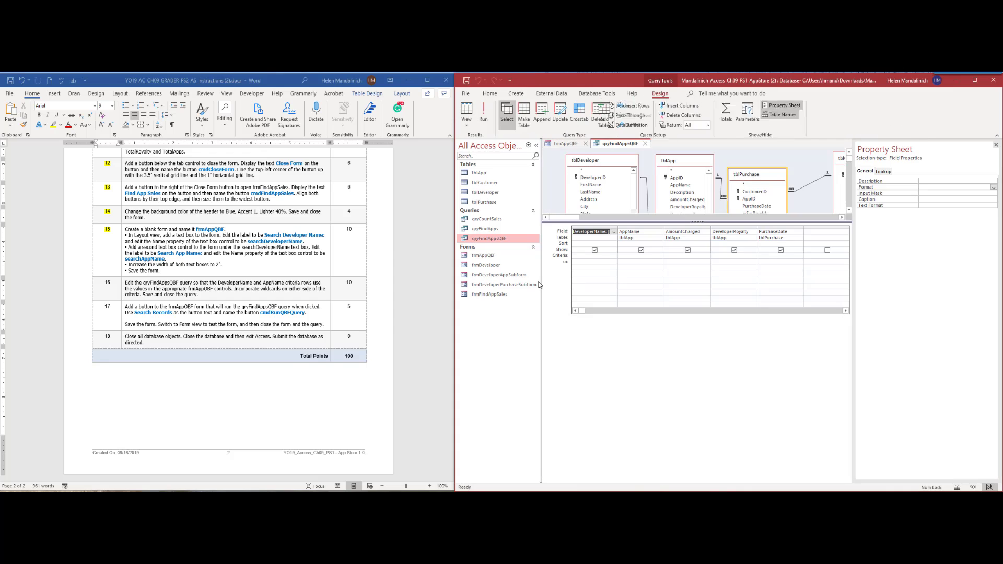
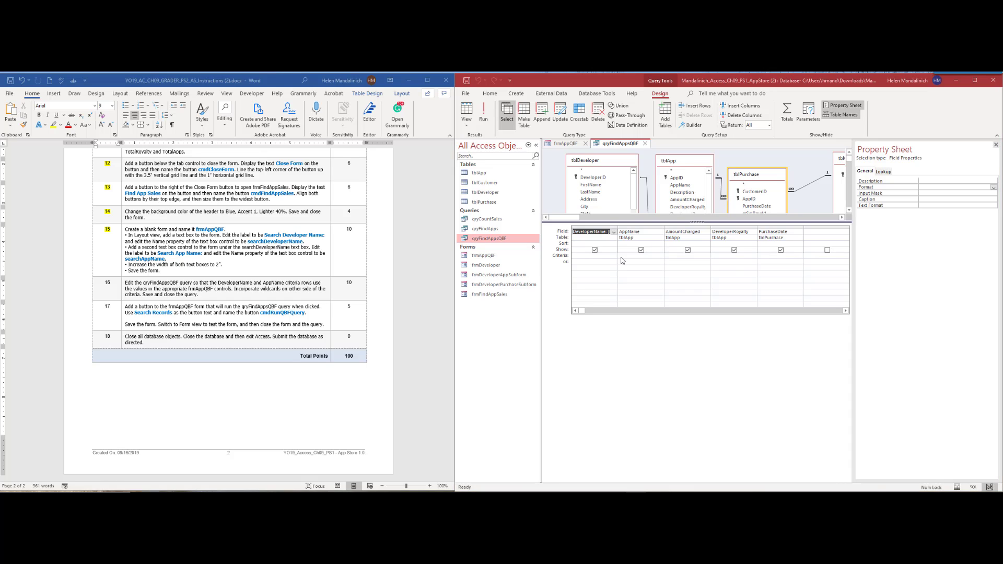
left_click(594, 233)
left_click(589, 257)
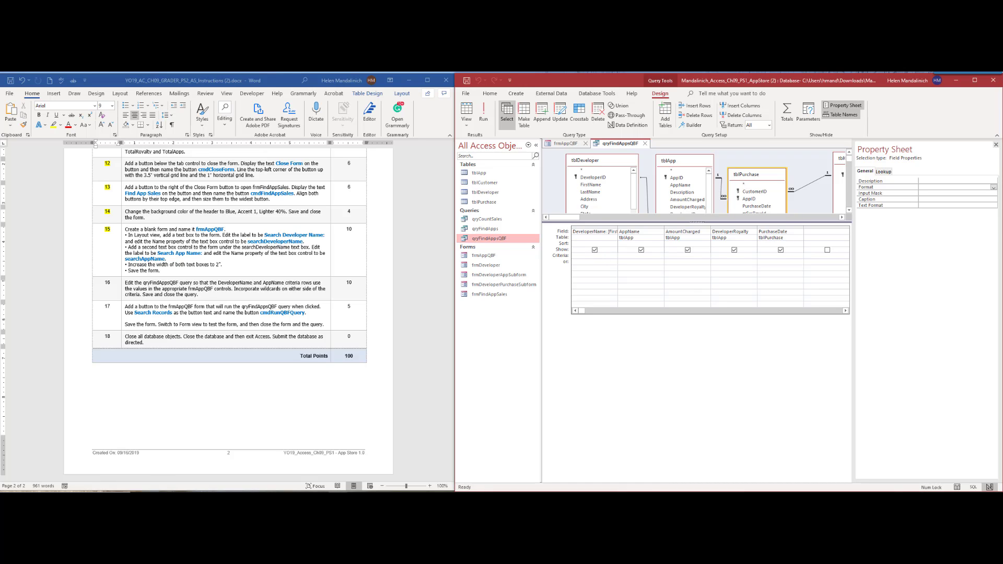
right_click(589, 256)
left_click(608, 319)
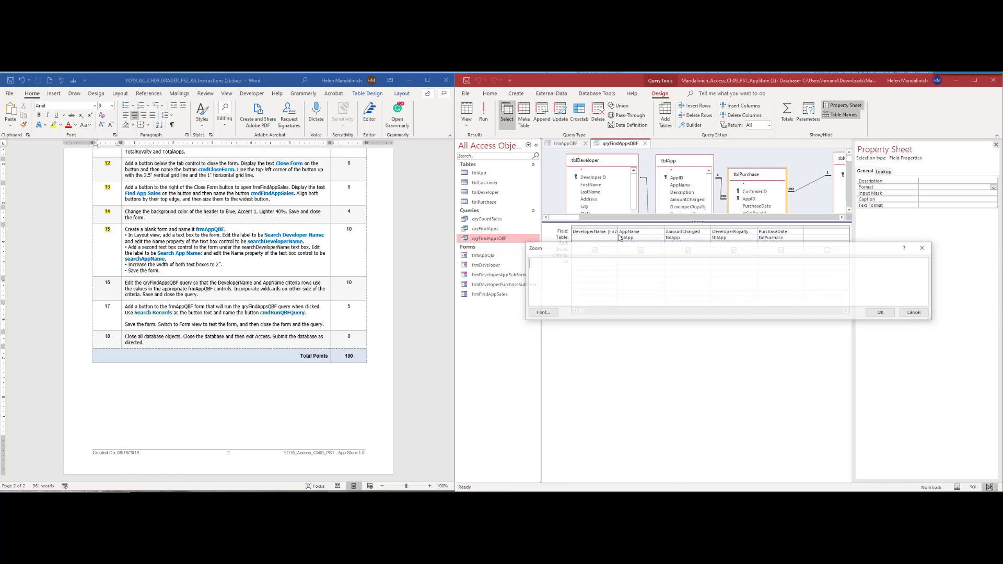
type("Lik")
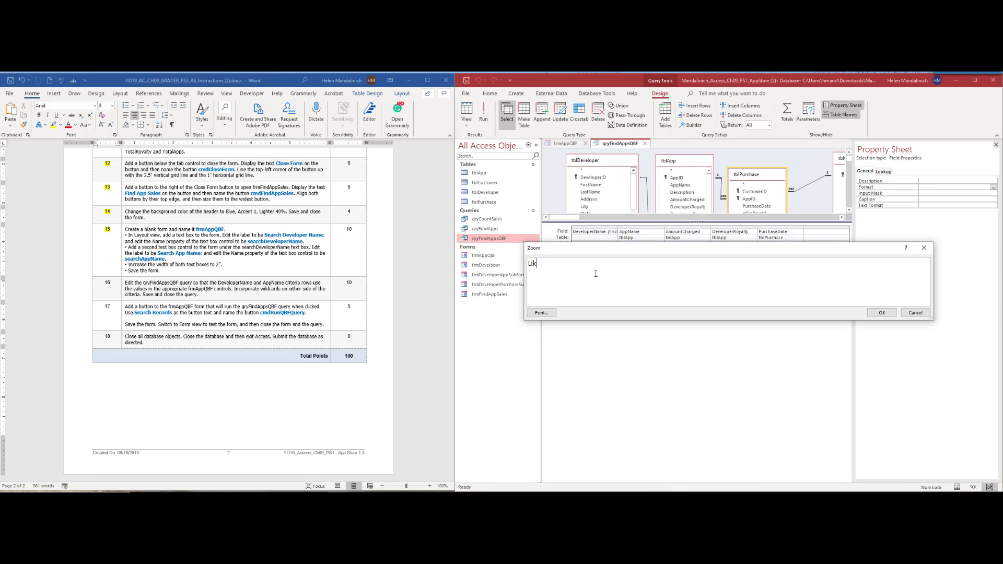
type("e \"*\" &")
key("BackSpace")
key("BackSpace")
key("BackSpace")
key("BackSpace")
key("BackSpace")
key("BackSpace")
key("BackSpace")
key("BackSpace")
key("BackSpace")
key("BackSpace")
left_click(916, 312)
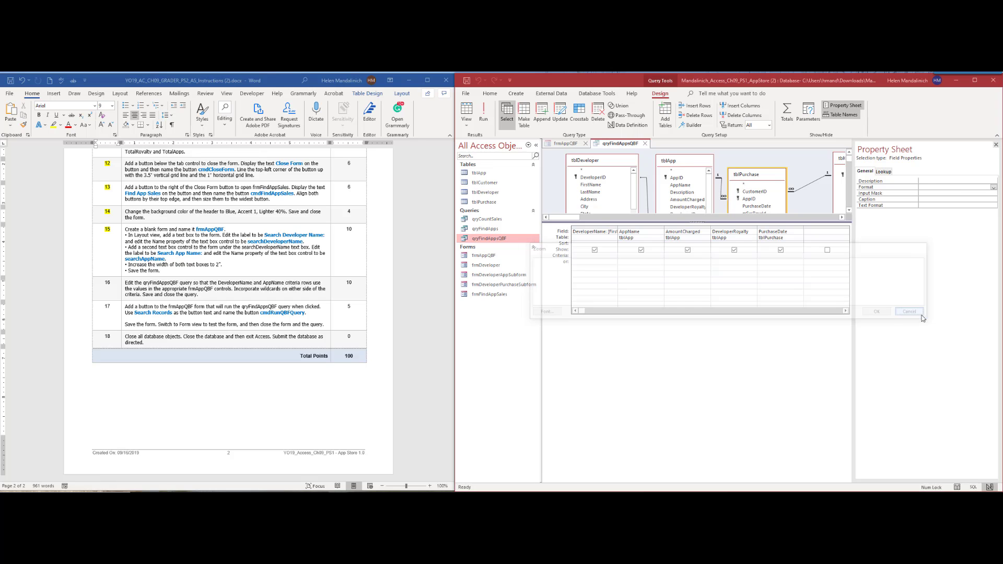
Start the DeveloperName criteria in the Expression Builder with Like "*" &.
right_click(575, 255)
left_click(601, 312)
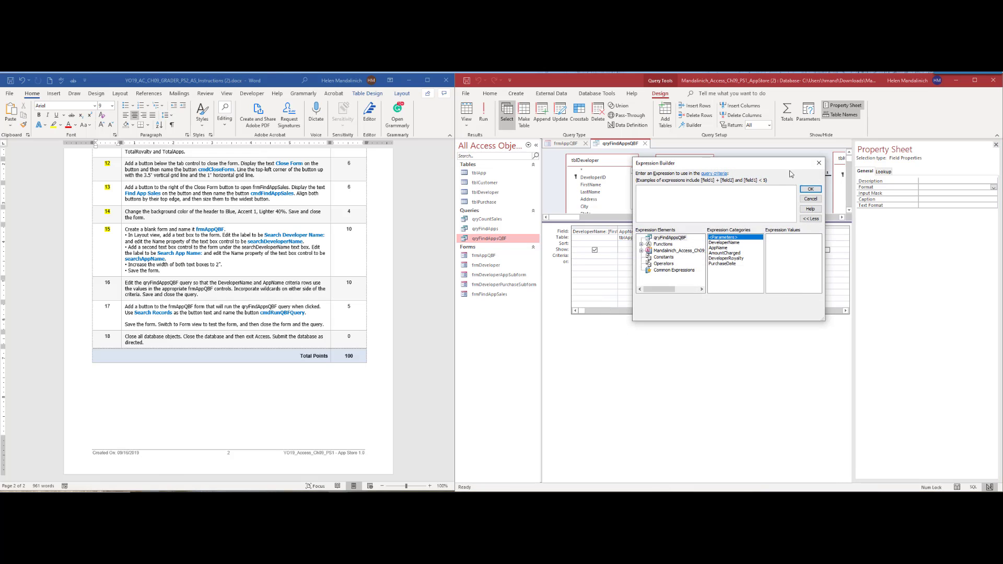
left_click_drag(789, 166, 846, 222)
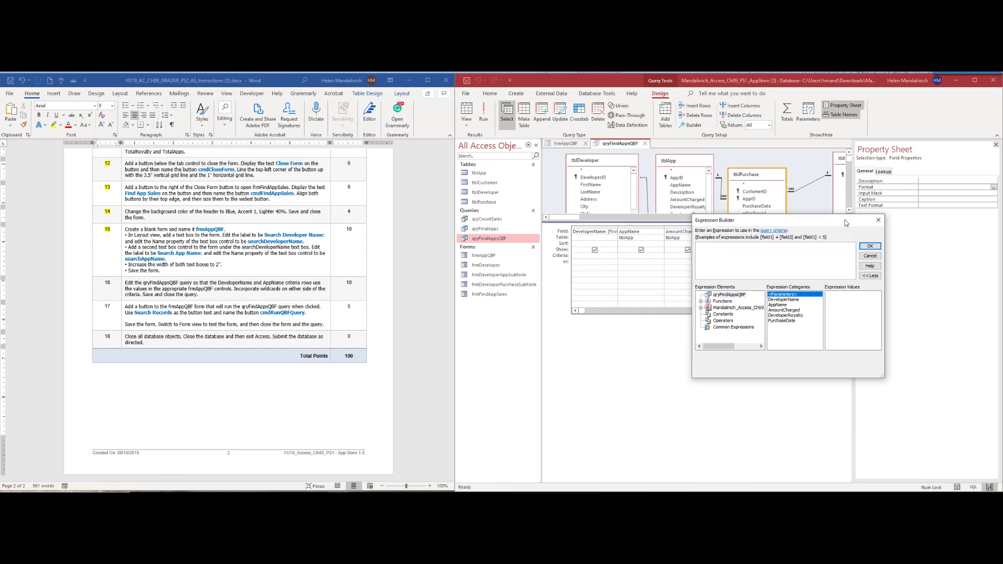
type("Like \"*\" &")
Complete the DeveloperName criteria with a reference to the searchDeveloperName control on frmAppQBF and accept the expression.
left_click(701, 308)
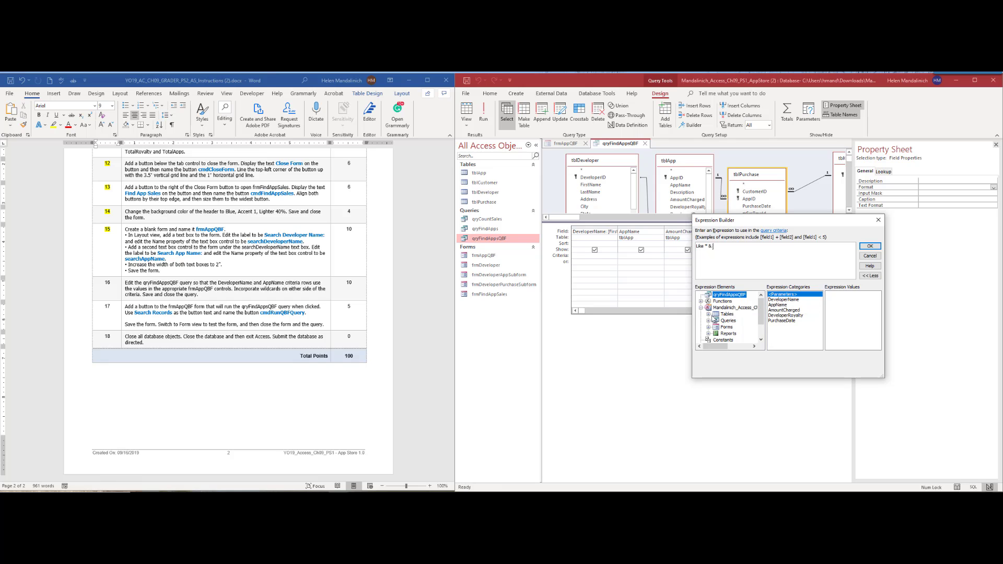
left_click(709, 328)
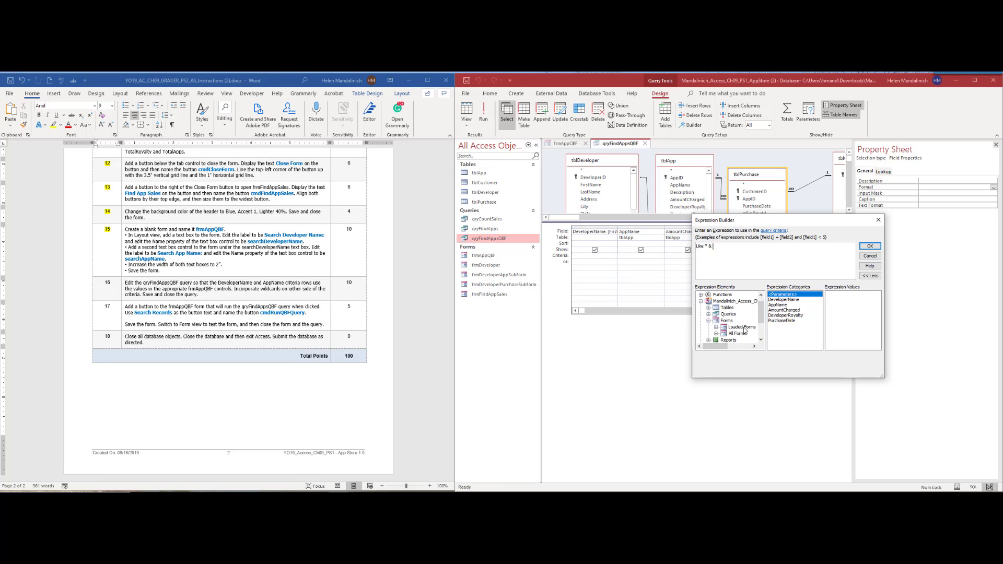
left_click(716, 334)
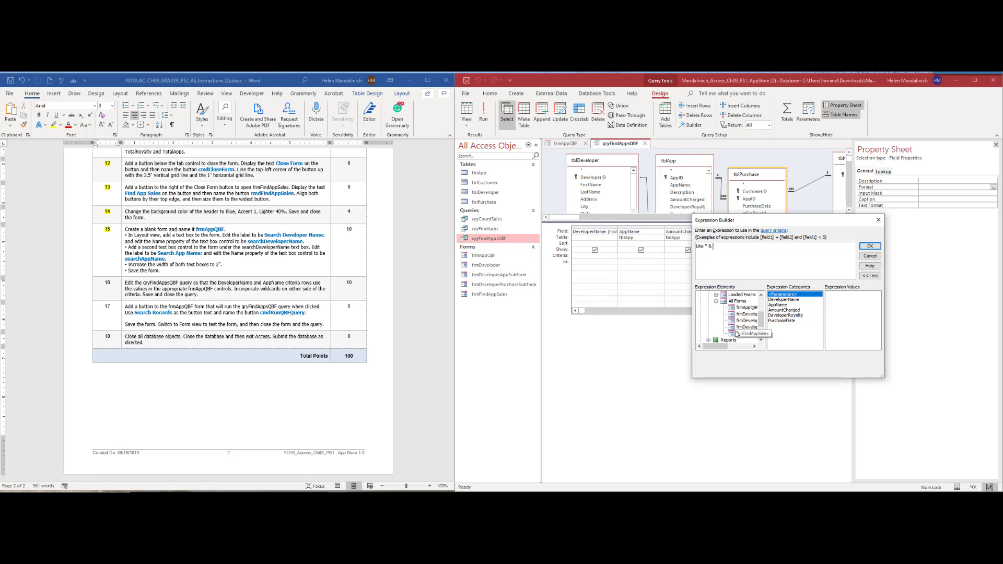
left_click(746, 309)
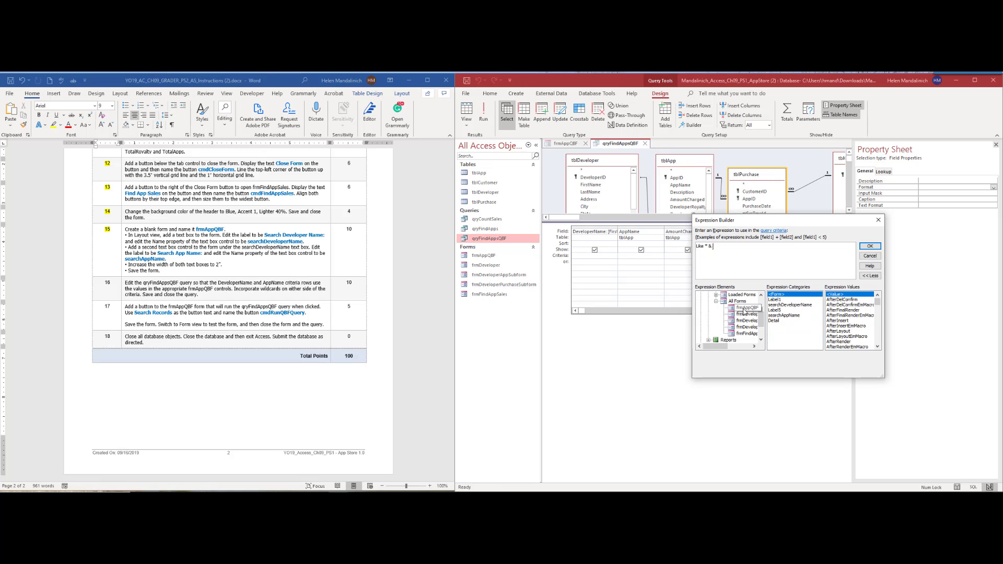
left_click(790, 305)
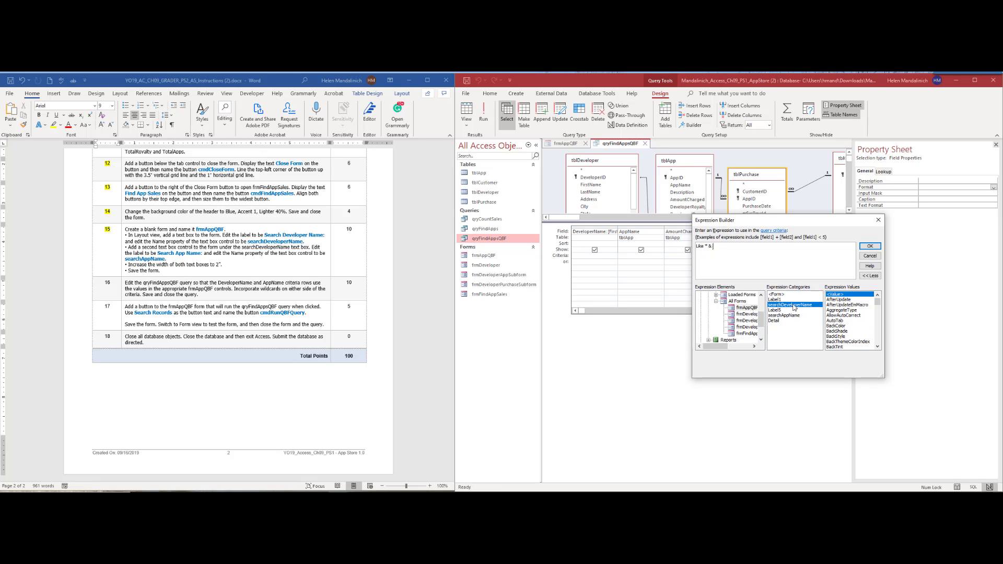
double_click(794, 307)
left_click(869, 246)
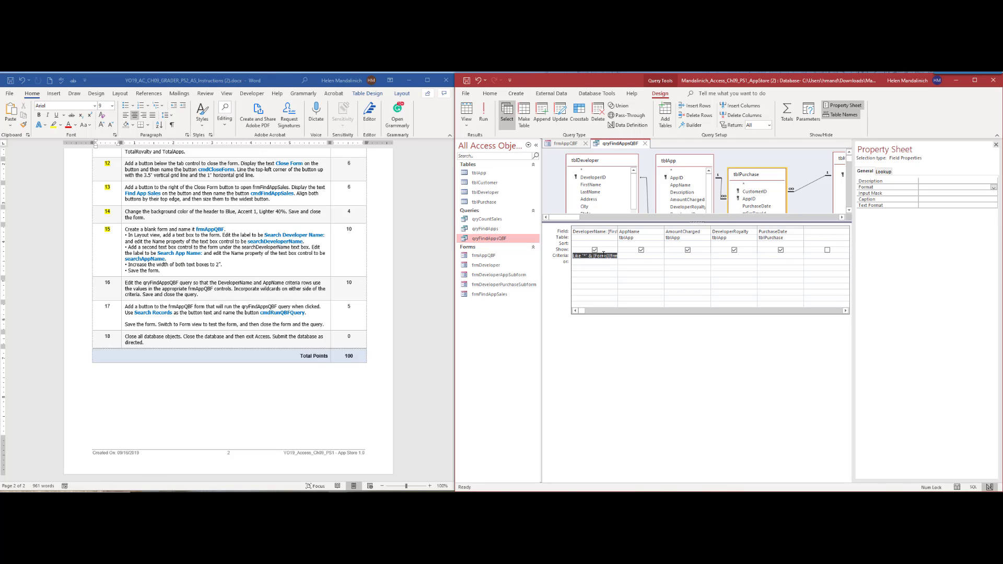
Build the AppName criteria in the Expression Builder from Like "*" & and the searchAppName control on frmAppQBF.
left_click(637, 255)
right_click(637, 256)
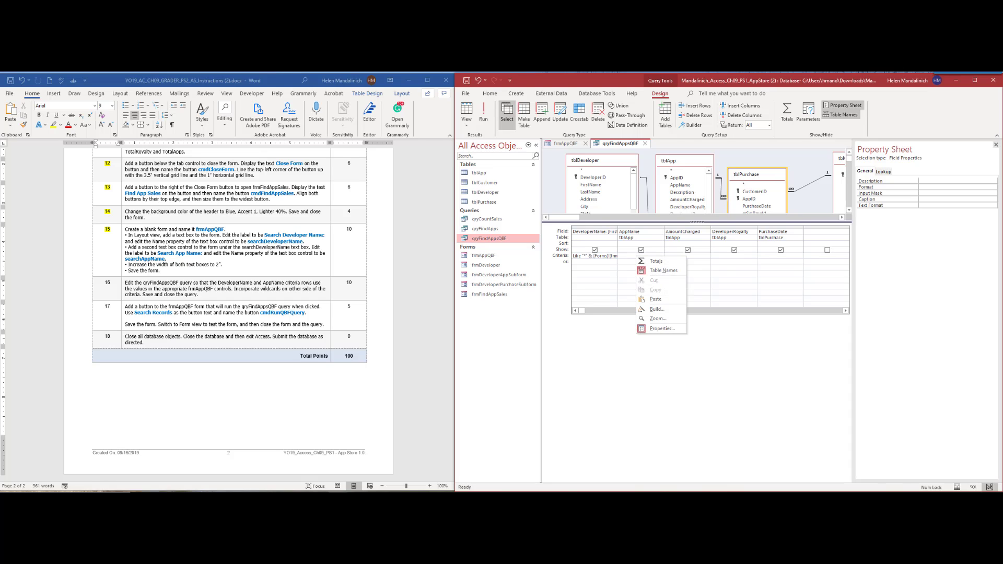
left_click(657, 309)
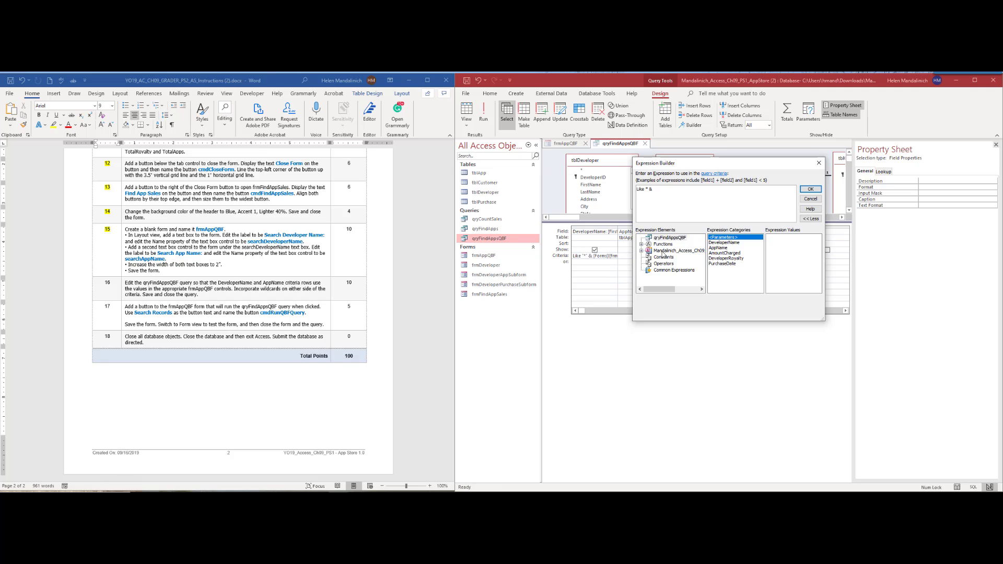
left_click(641, 250)
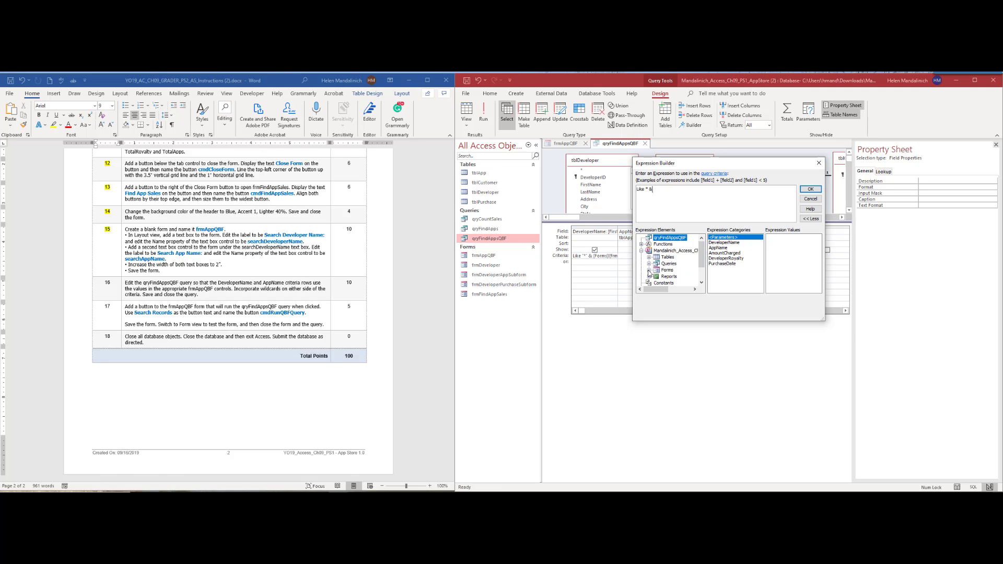
left_click(649, 270)
left_click(657, 283)
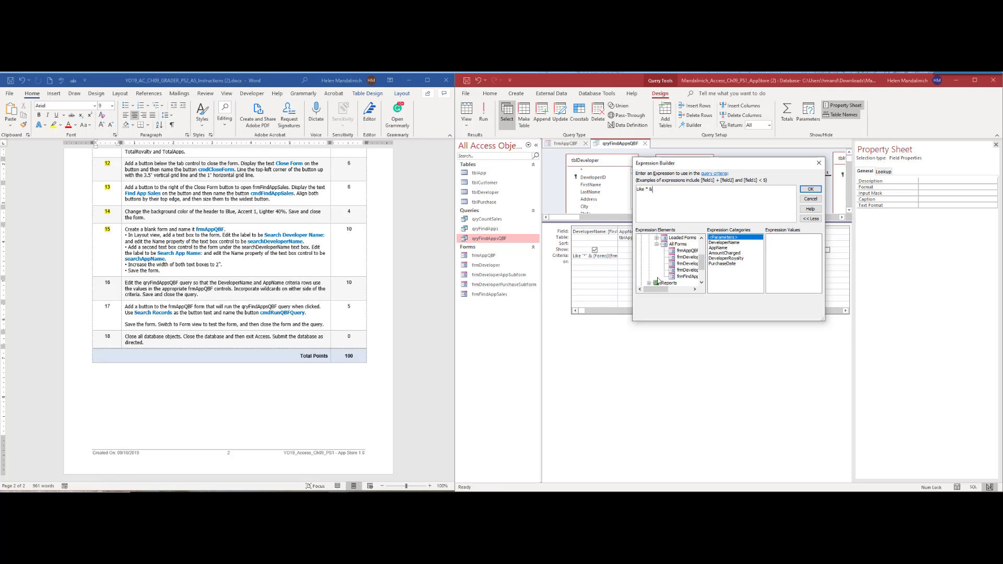
left_click_drag(724, 166, 764, 256)
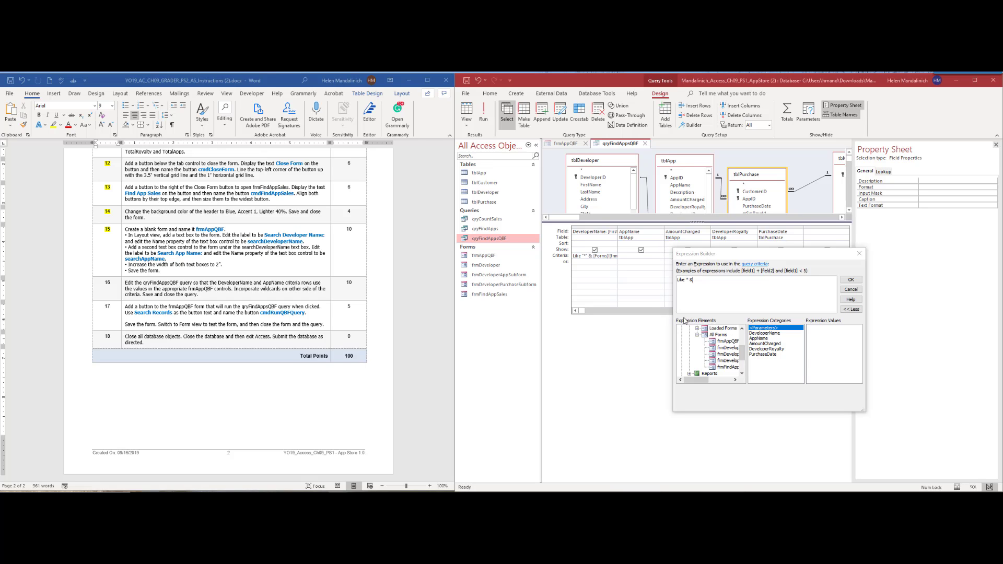
left_click(728, 341)
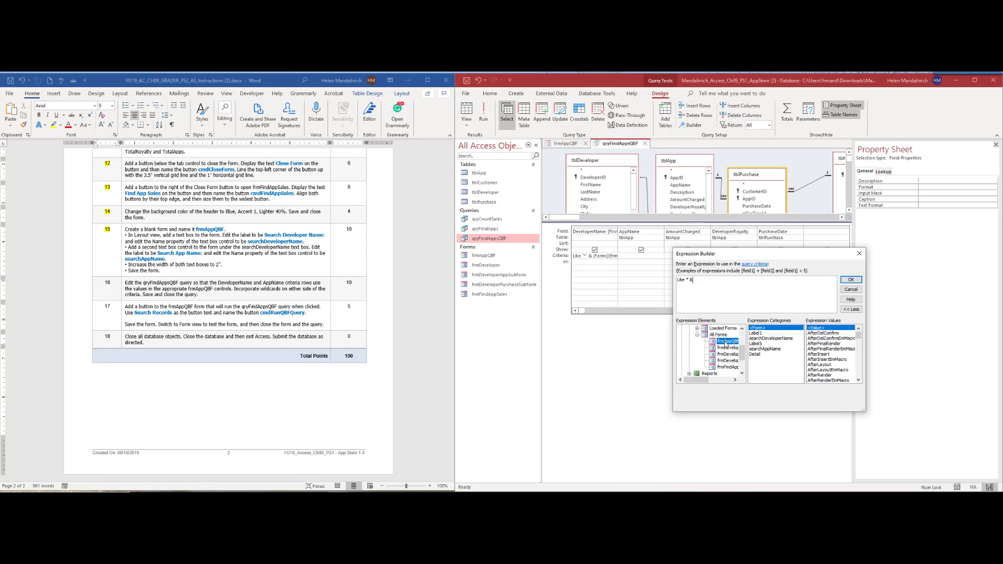
left_click(765, 349)
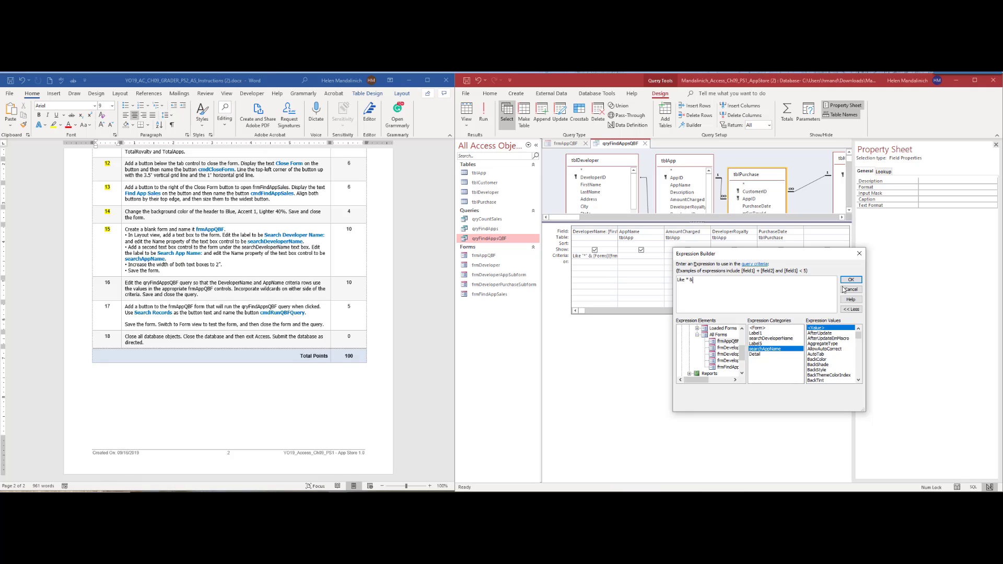
double_click(764, 349)
left_click(850, 280)
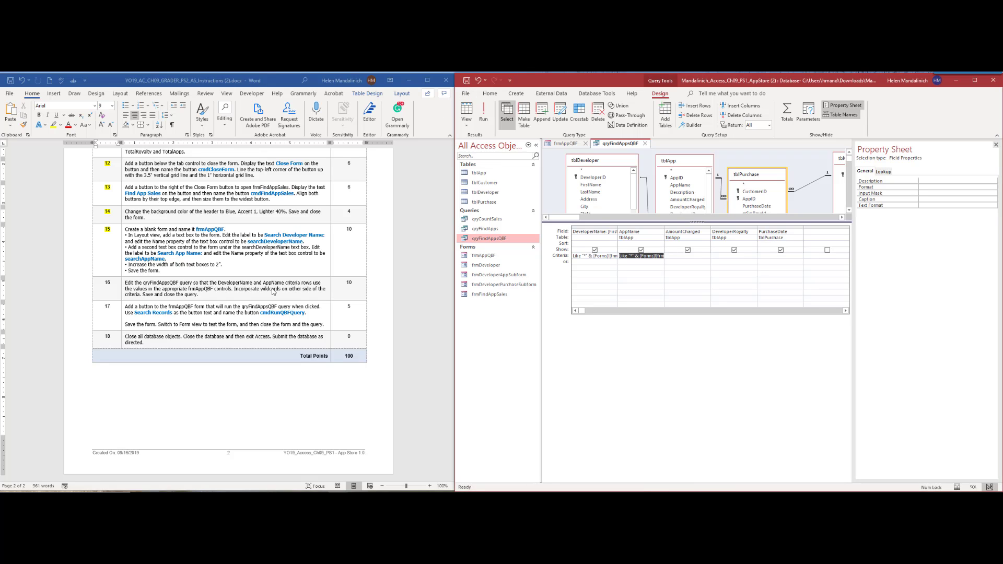
Highlight step number 16 in the Word instructions, and close qryFindAppsQBF in Access with its design changes saved.
left_click(110, 282)
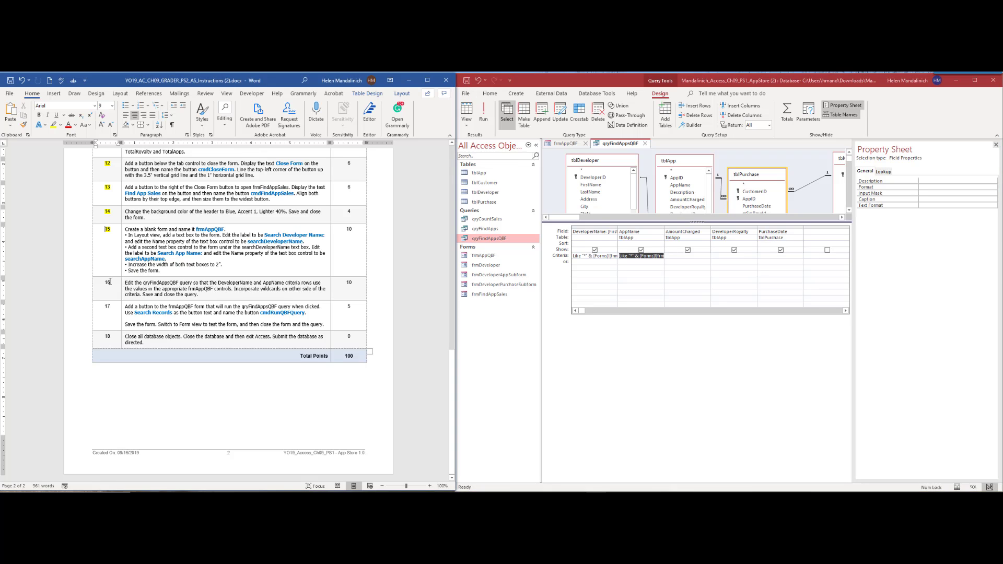
double_click(107, 282)
left_click(138, 270)
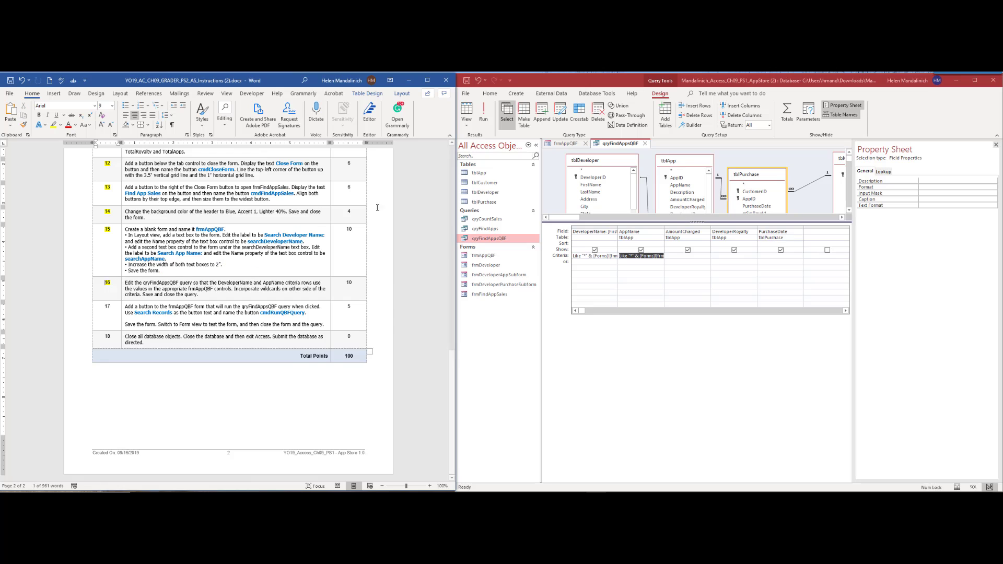
left_click(645, 143)
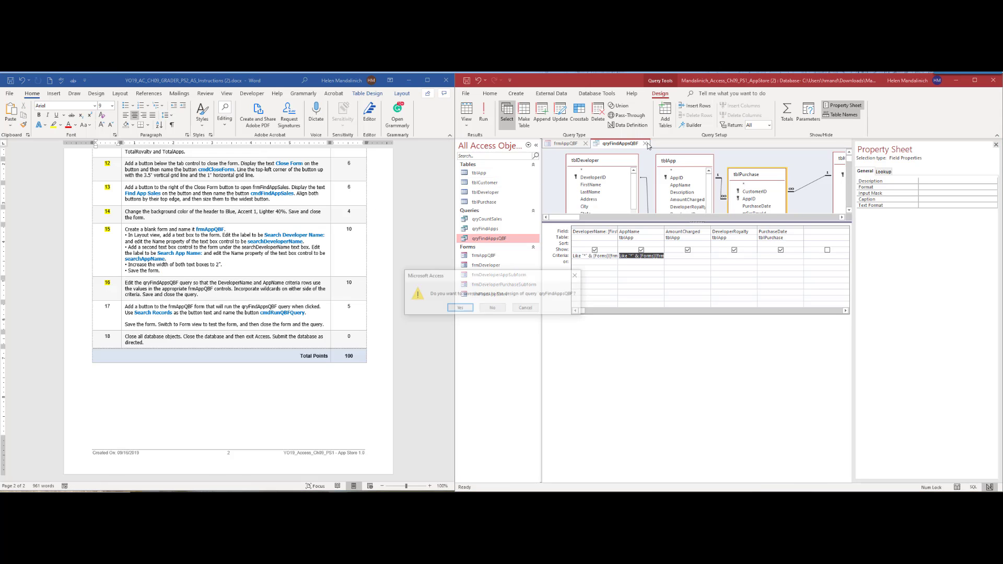
left_click(458, 309)
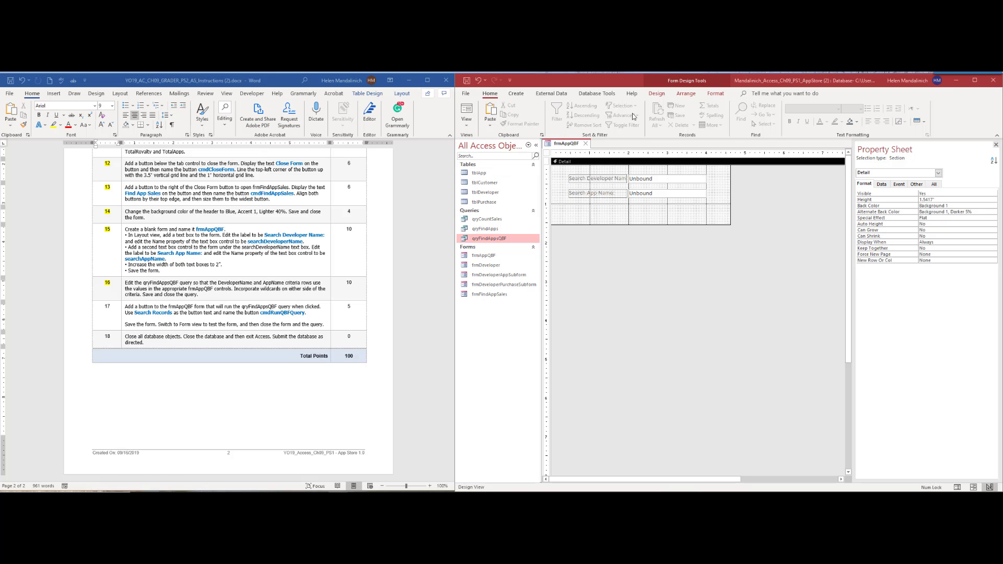
Add a command button below the Search App Name: row of frmAppQBF with the Miscellaneous action Run Query for qryFindAppsQBF.
left_click(659, 94)
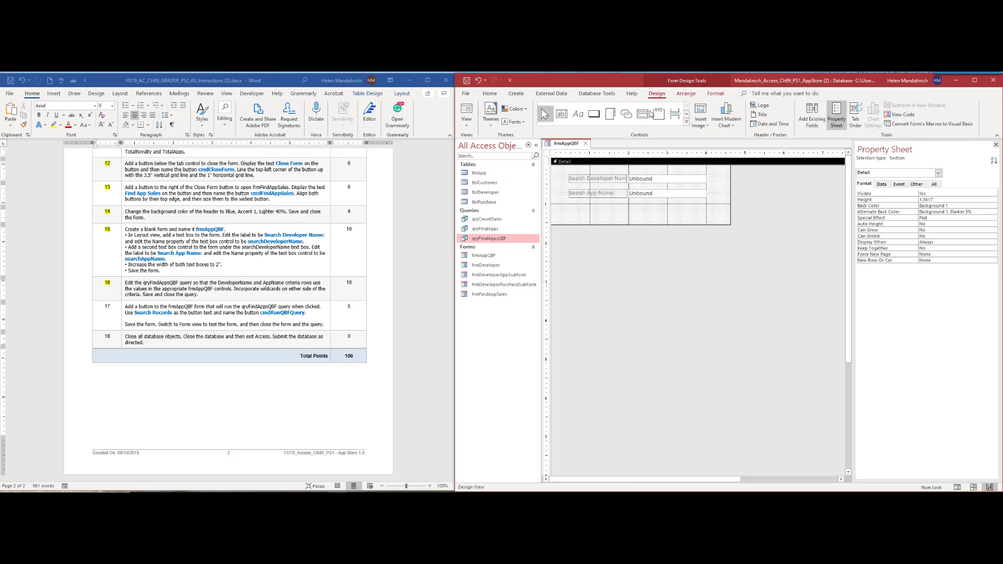
left_click(594, 114)
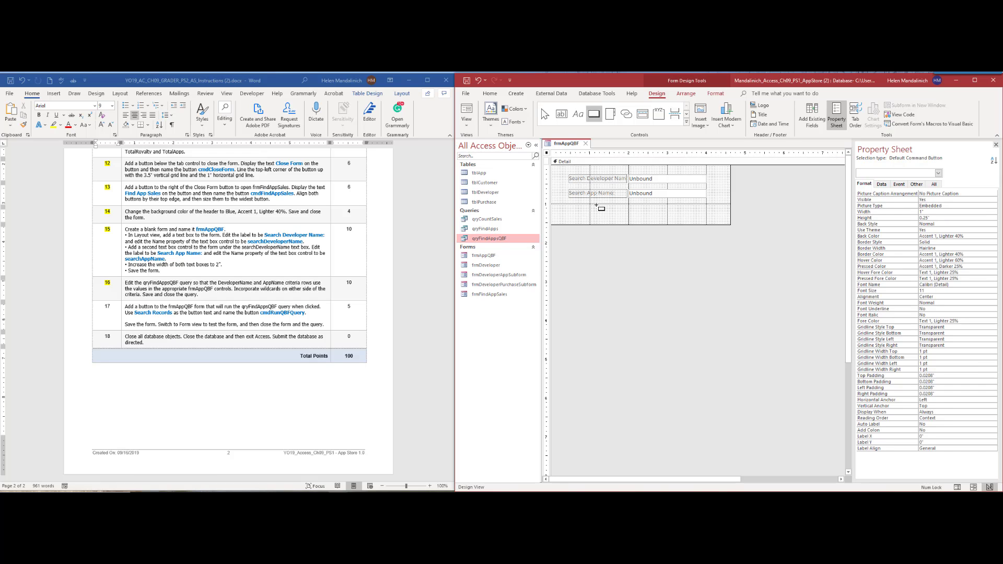
left_click(597, 206)
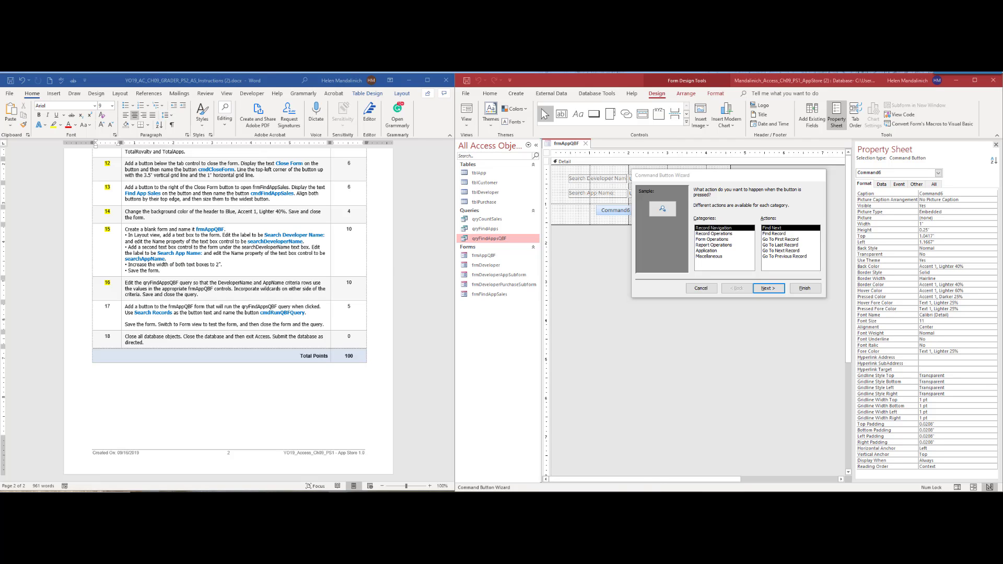
left_click(715, 256)
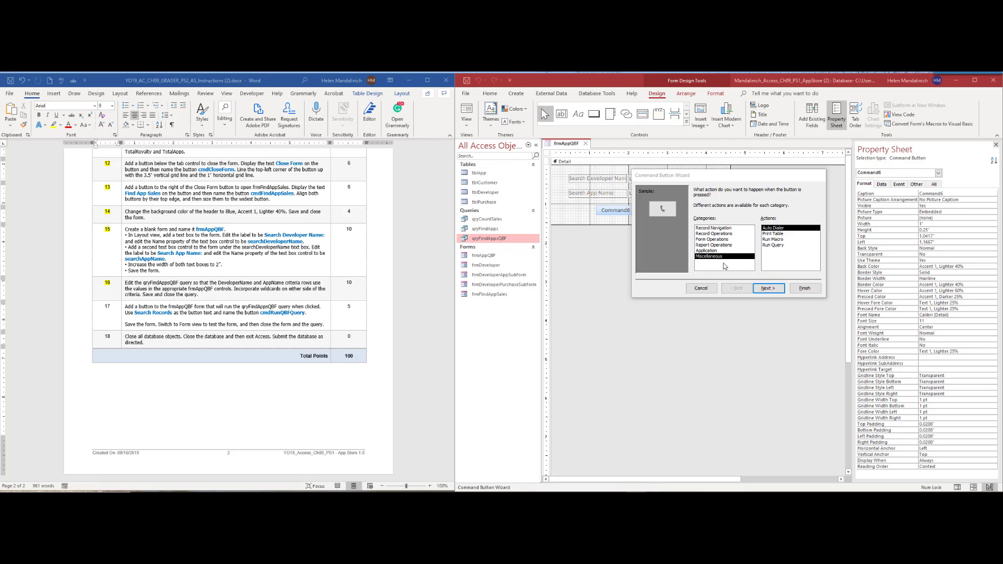
left_click(678, 175)
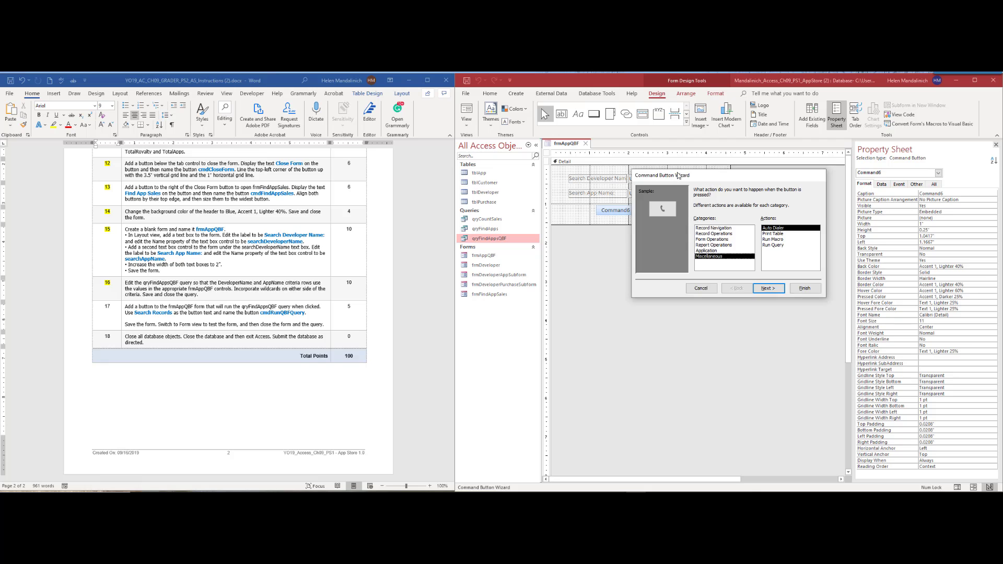
left_click_drag(678, 175, 667, 244)
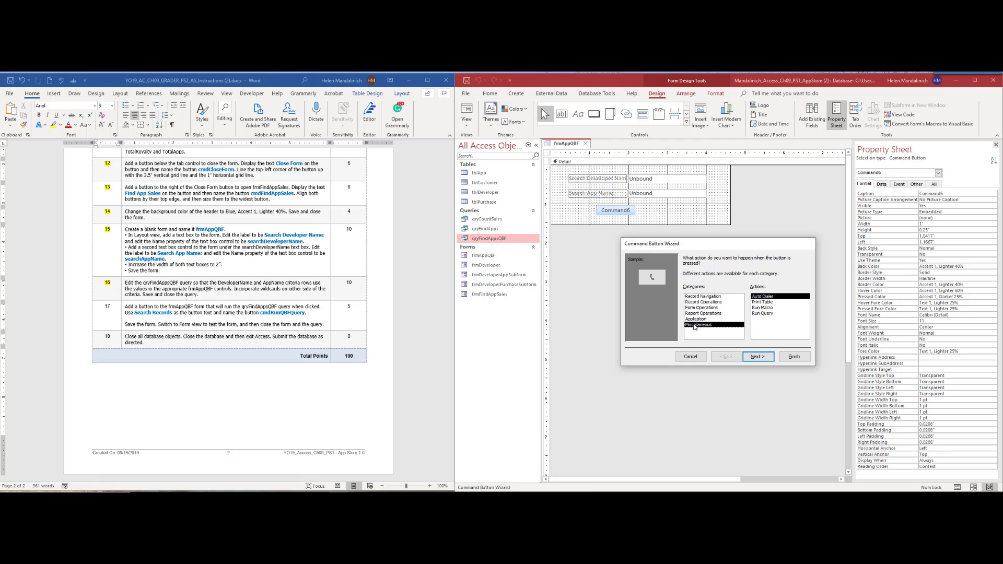
left_click(764, 313)
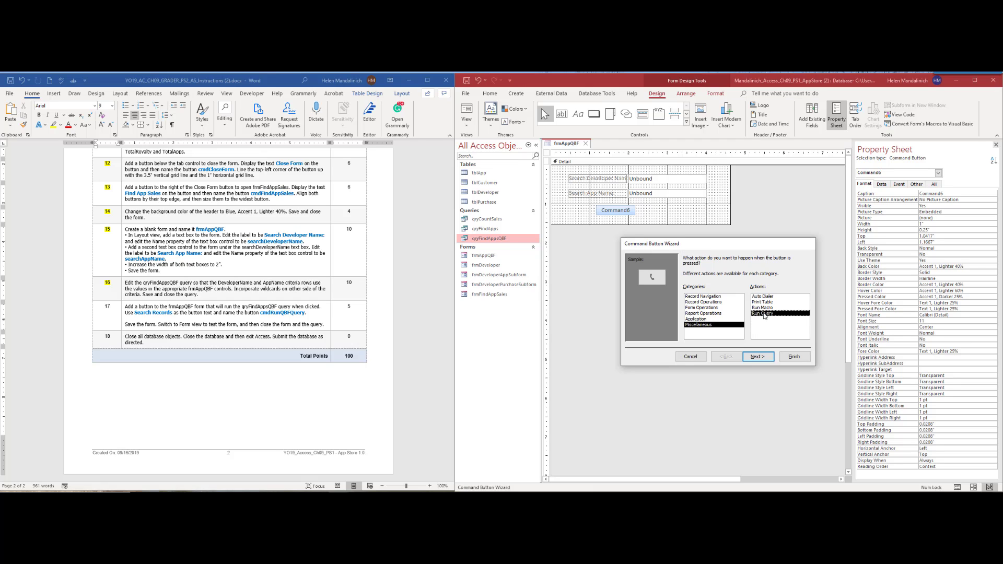
left_click(758, 356)
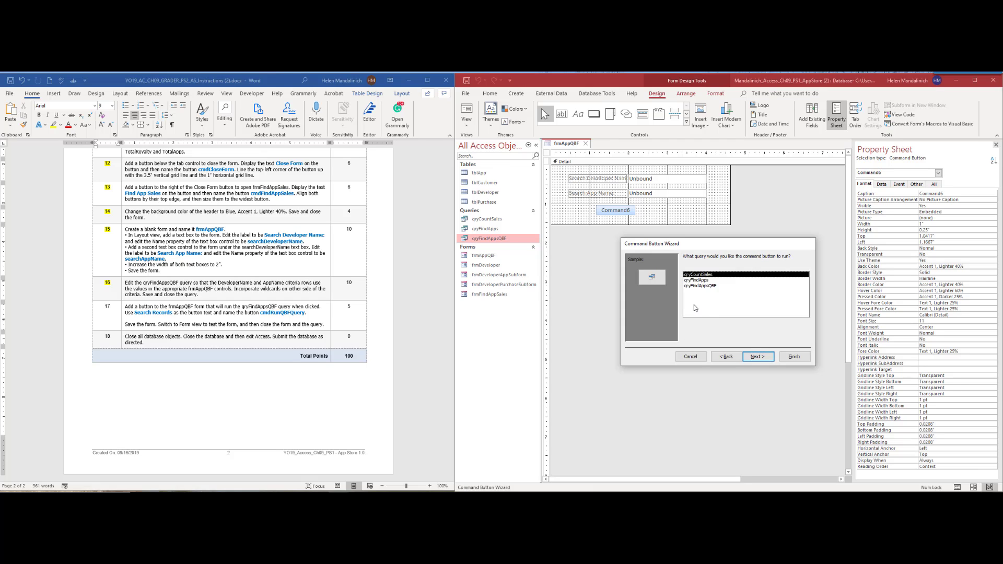
left_click(698, 286)
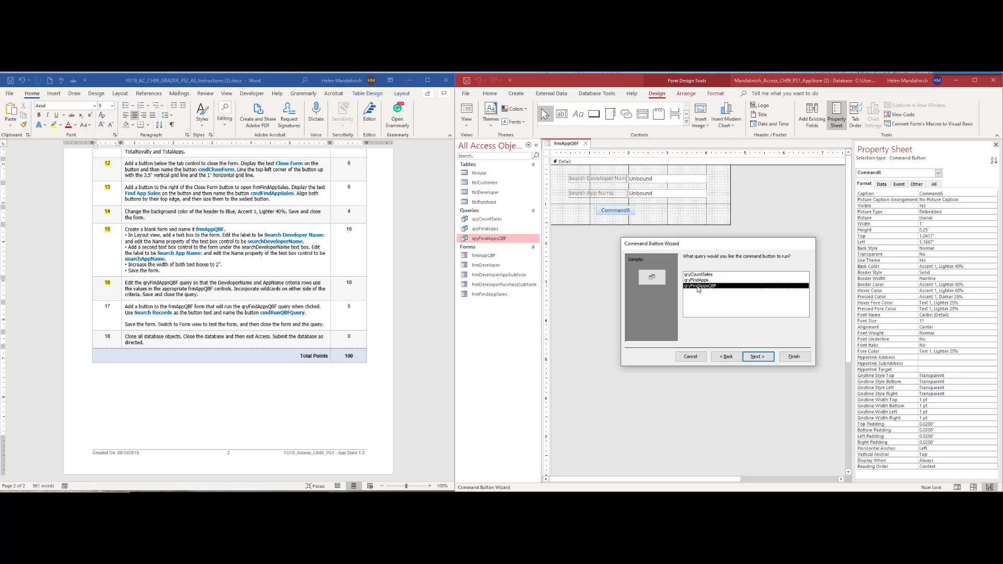
left_click(764, 358)
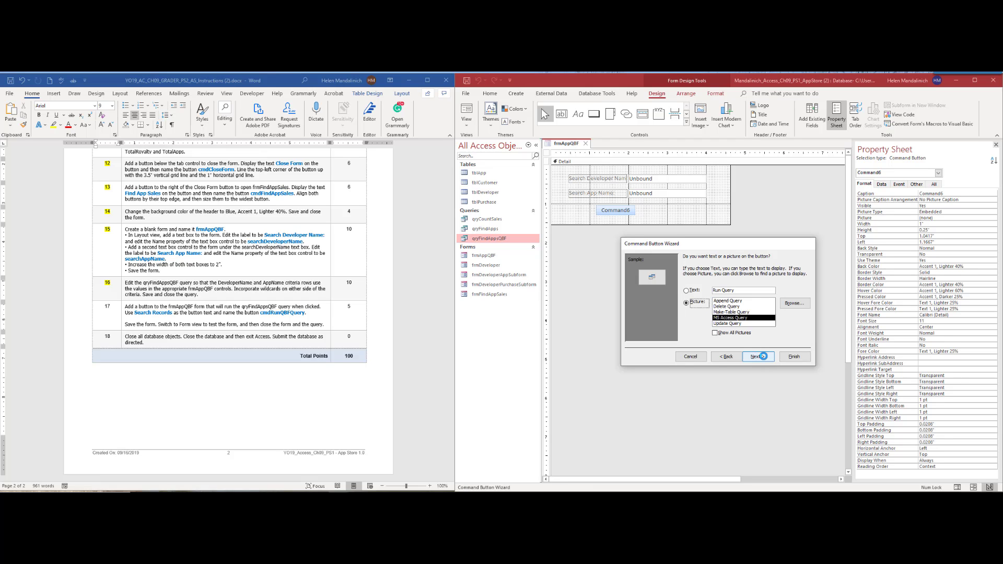
Display the text Search Records on the command button, name it cmdRunQBFQuery and finish the wizard.
left_click(687, 291)
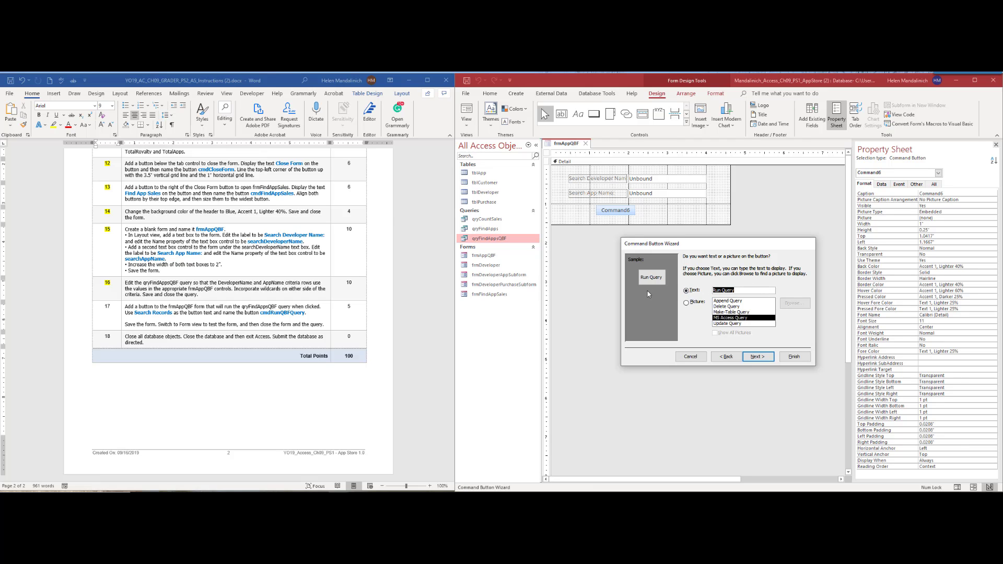
type("Search Recrods")
key("BackSpace")
key("BackSpace")
key("BackSpace")
key("BackSpace")
type("ords")
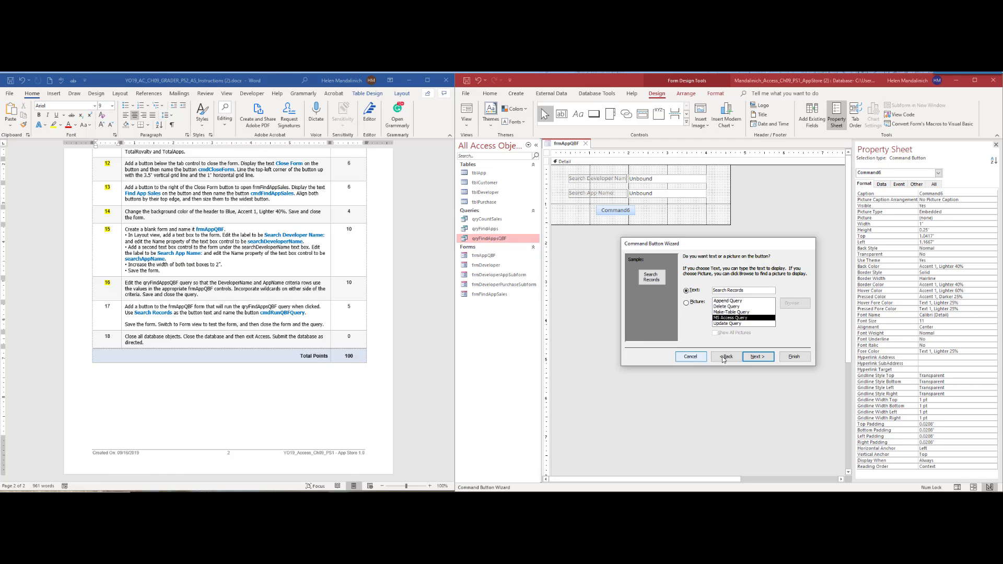
left_click(757, 356)
type("cmdRunQBFQuery")
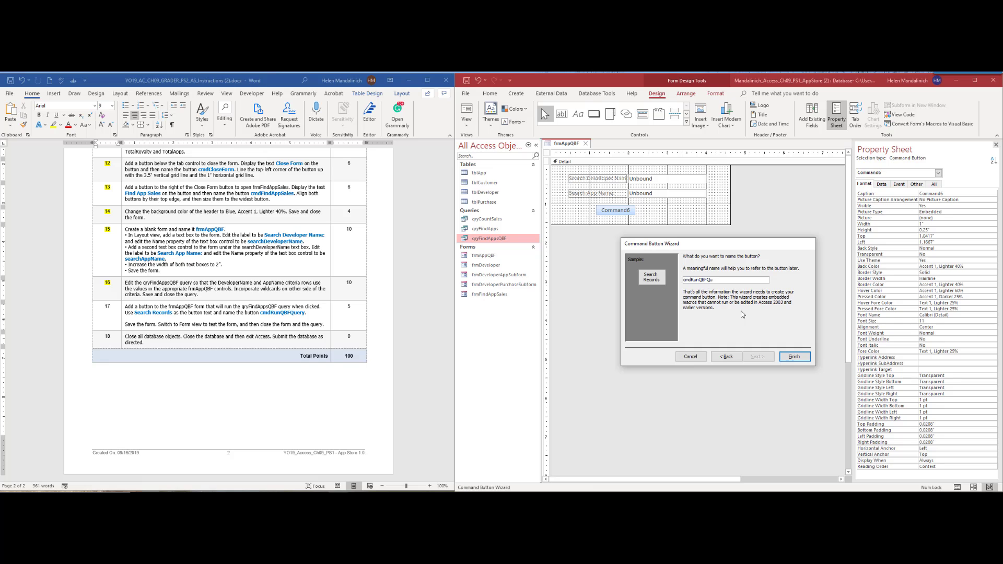
left_click(794, 360)
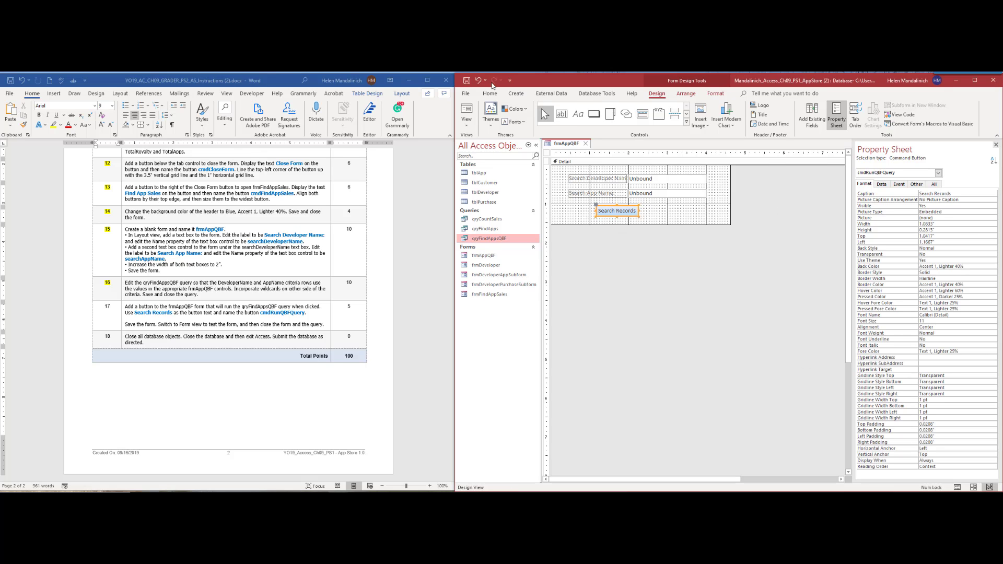
Save and close frmAppQBF, and reopen it in Form view to test Search Records with both search boxes empty.
left_click(466, 80)
left_click(586, 143)
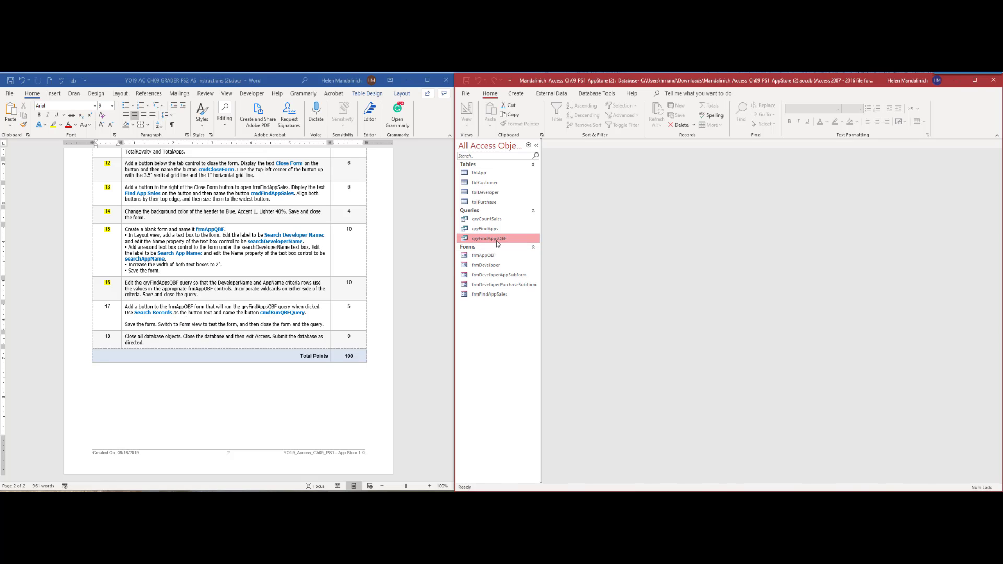
left_click(502, 256)
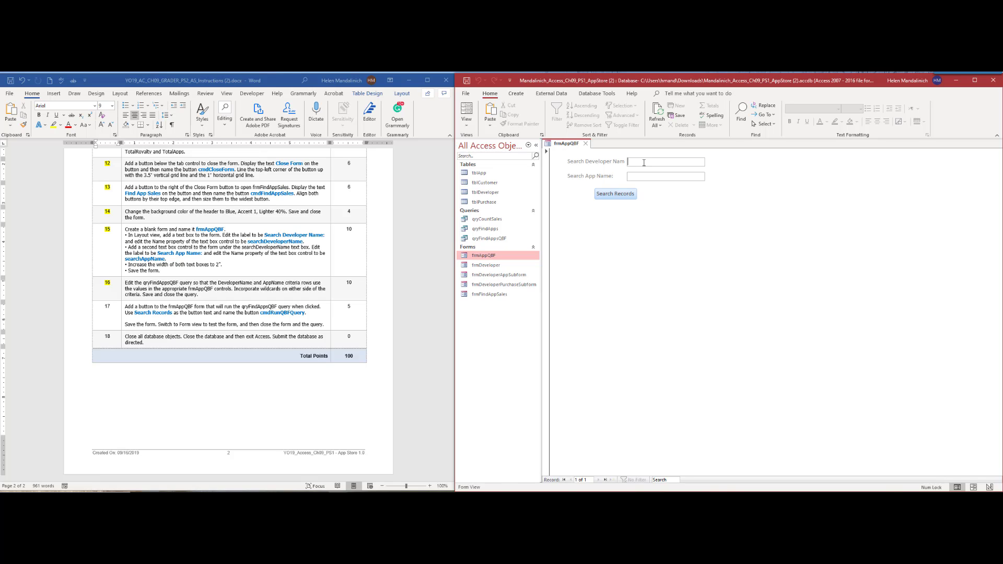
left_click(623, 194)
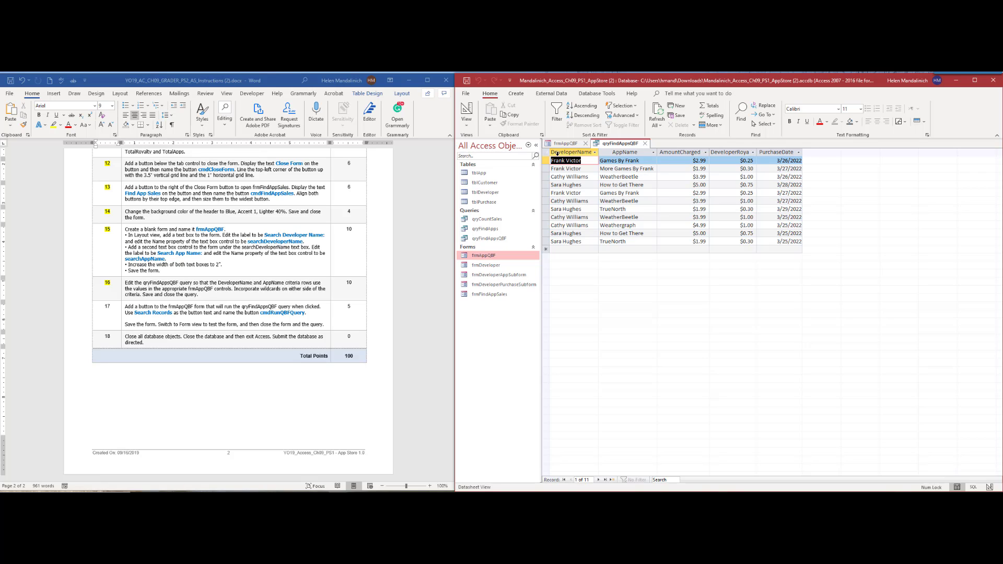
Close the open query results, test Search Records on frmAppQBF with only a developer's first name entered, and close the resulting query.
left_click(644, 144)
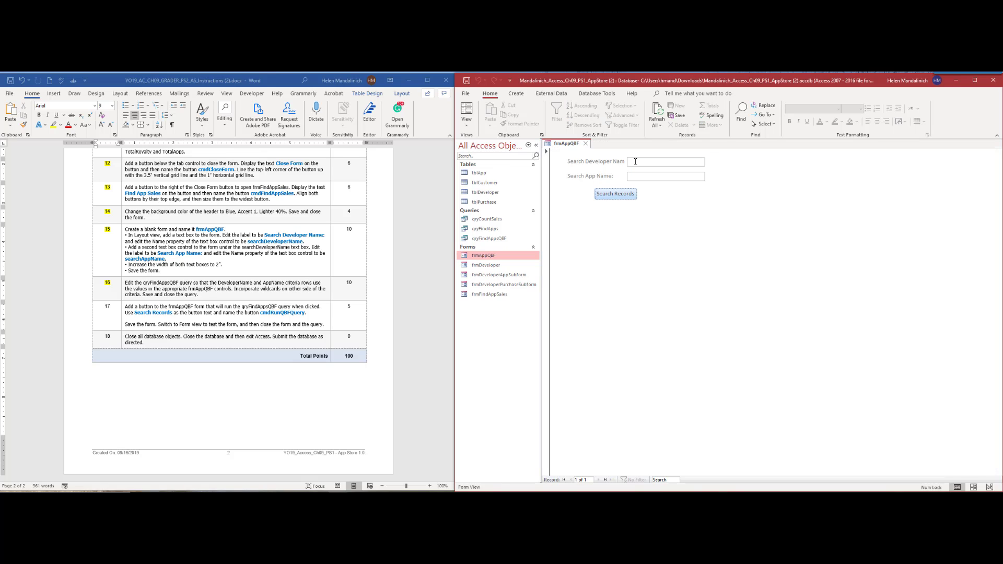
left_click(635, 161)
type("Frank")
left_click(625, 192)
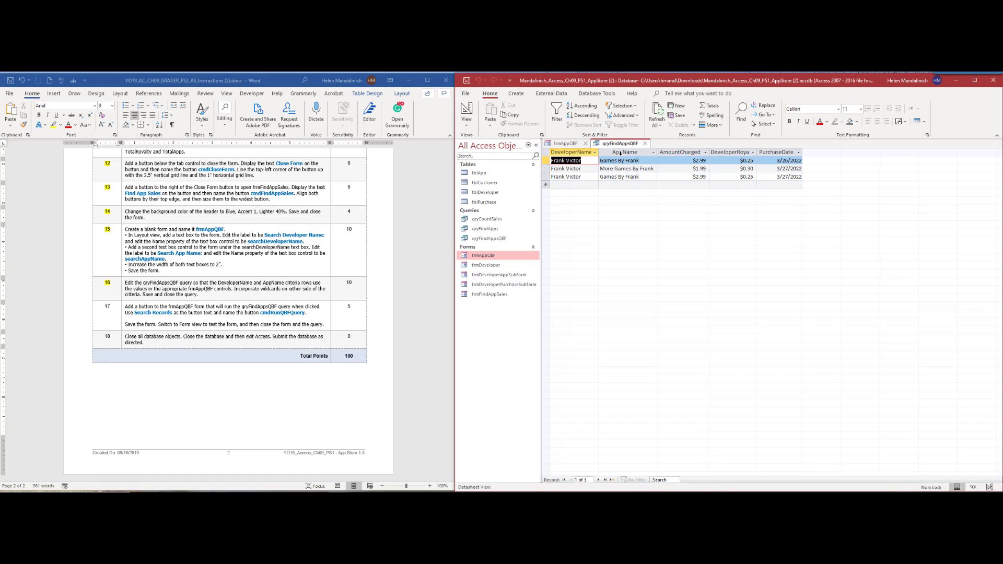
left_click(645, 143)
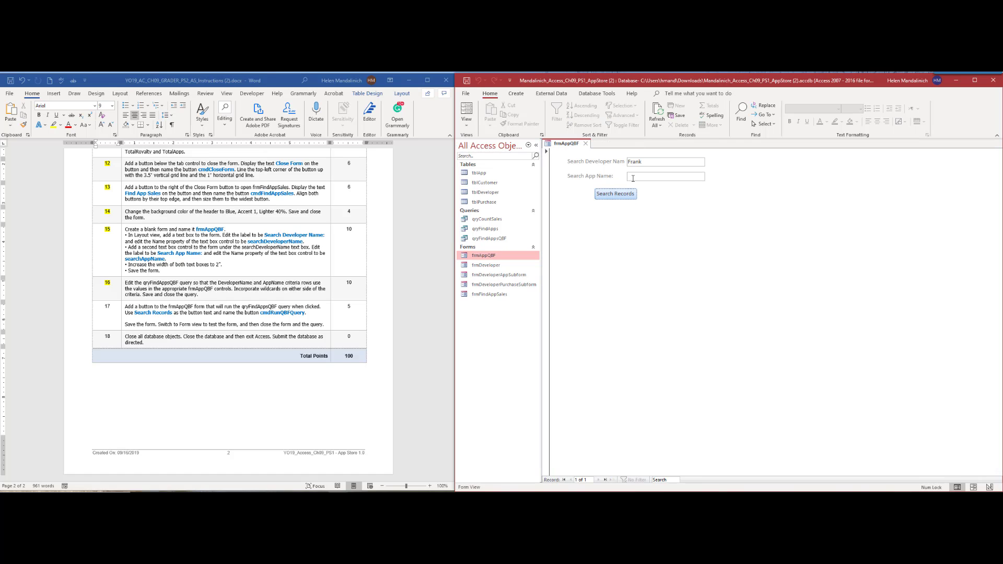
left_click(611, 194)
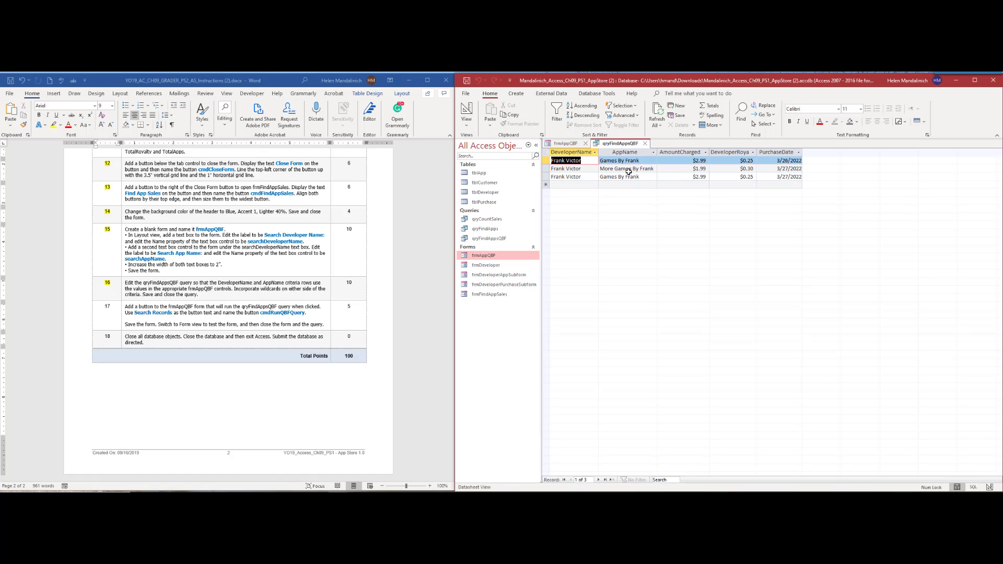
left_click(643, 144)
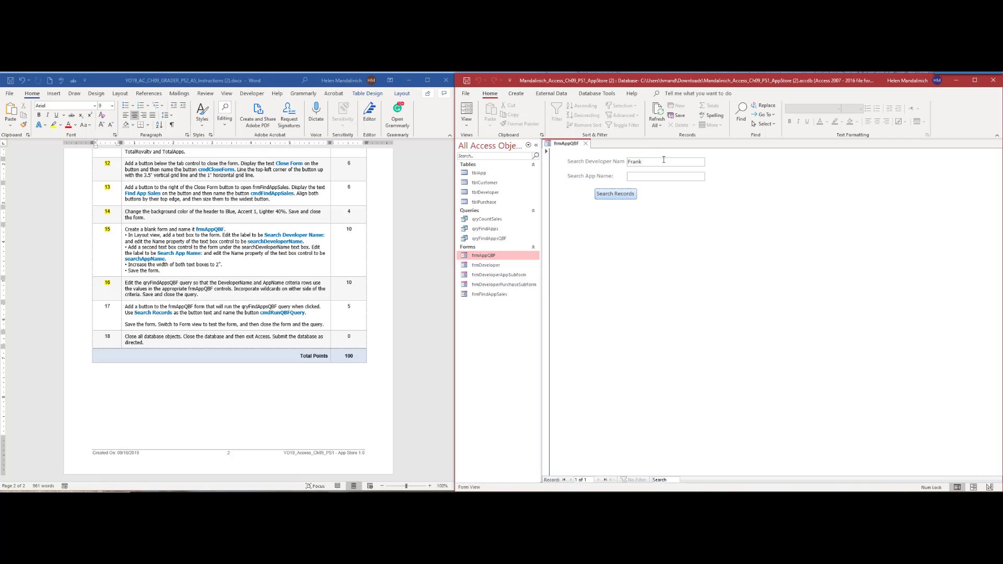
Clear the developer name, run Search Records with the app name Games, and close the resulting query.
key("Delete")
left_click(649, 178)
type("Games")
left_click(606, 193)
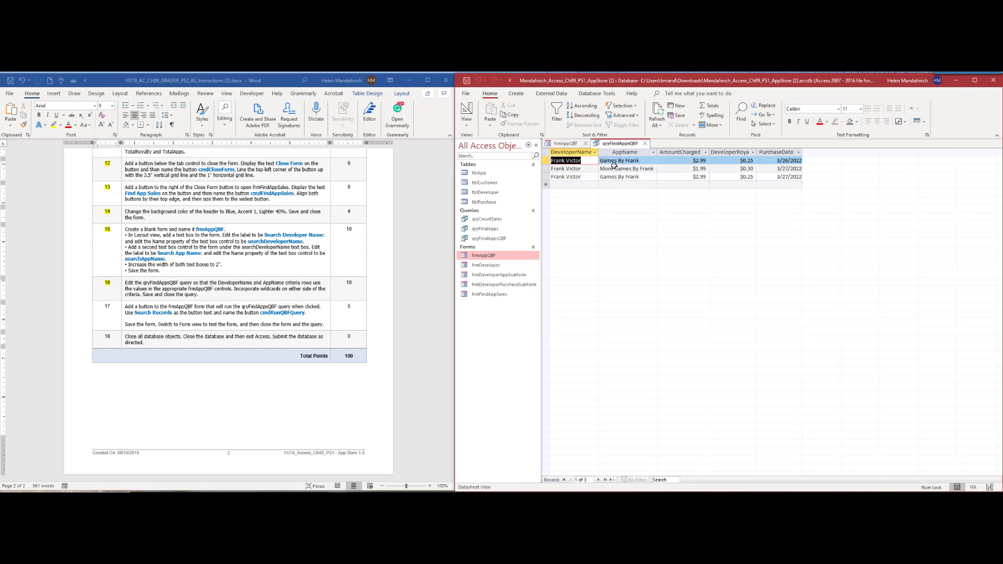
left_click(645, 143)
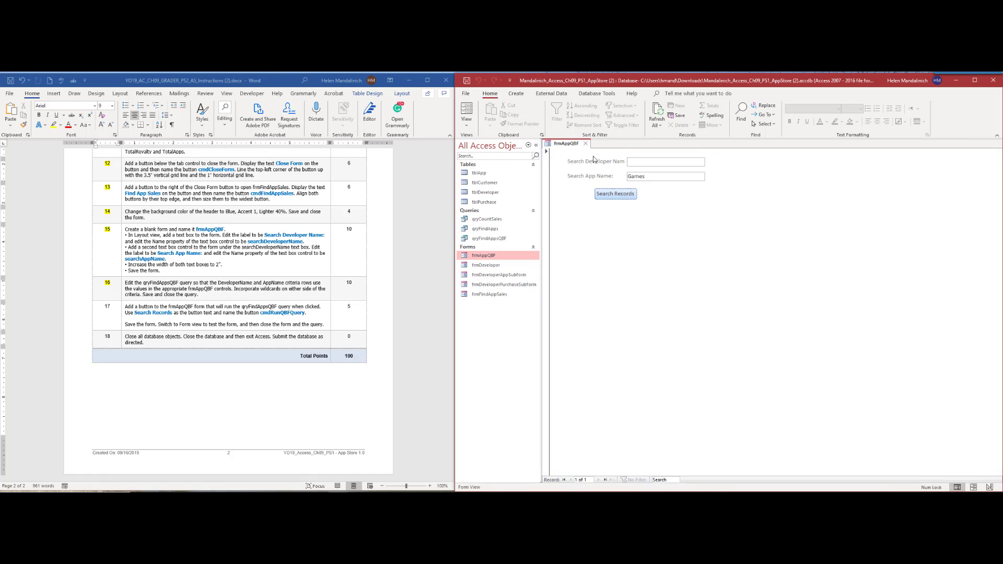
Close frmAppQBF in Access and select step number 17 in the Word instructions.
left_click(585, 143)
left_click(105, 305)
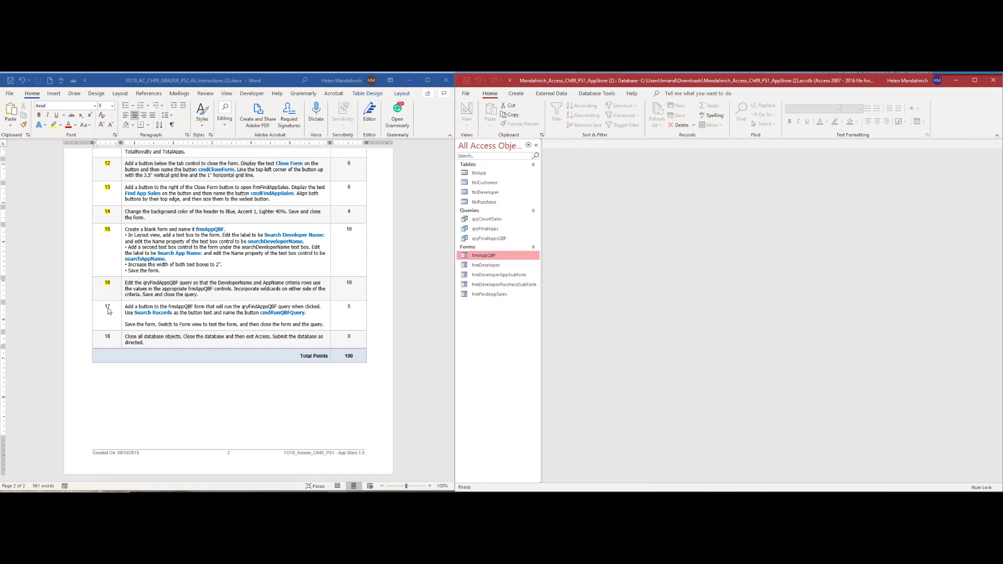
double_click(104, 305)
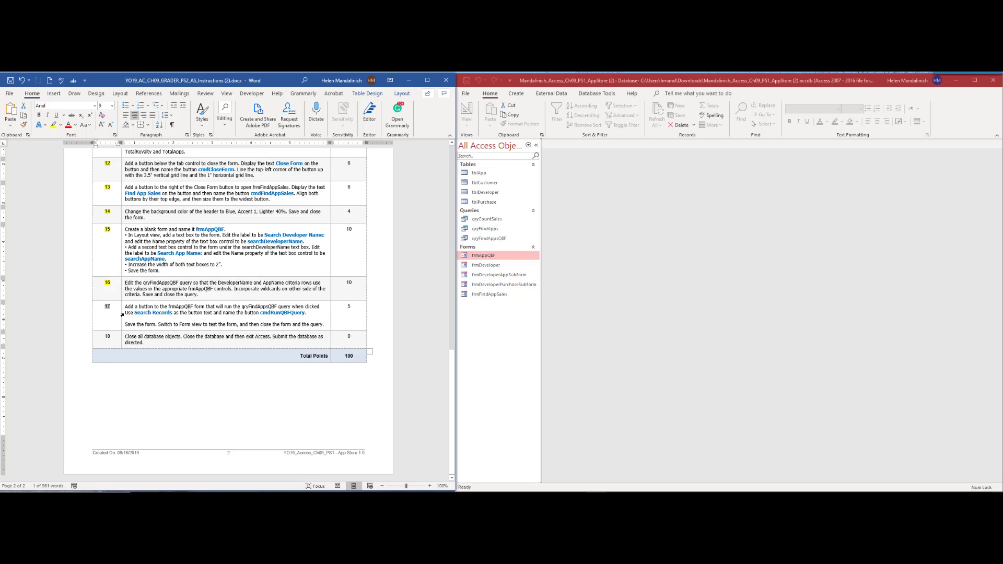
left_click(125, 315)
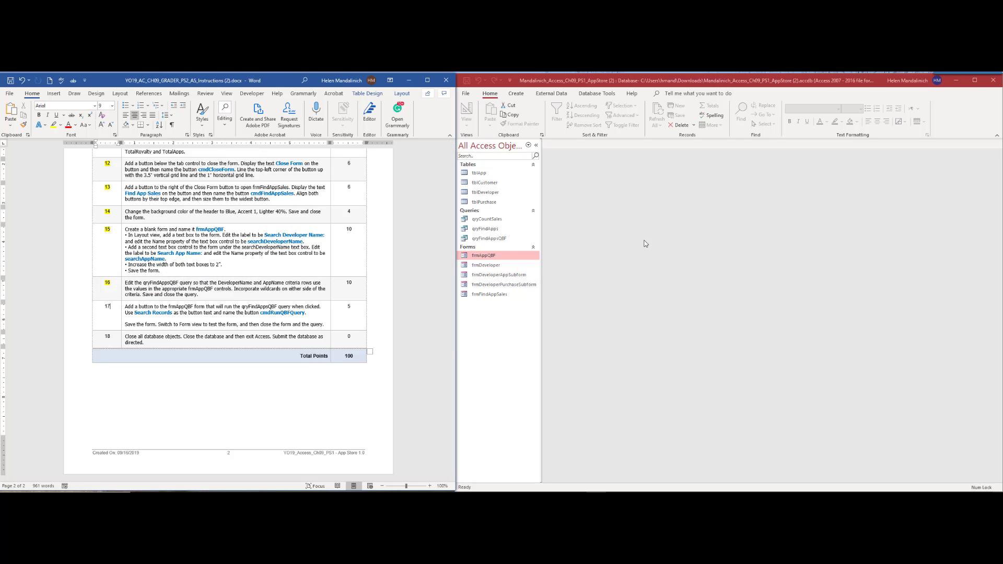